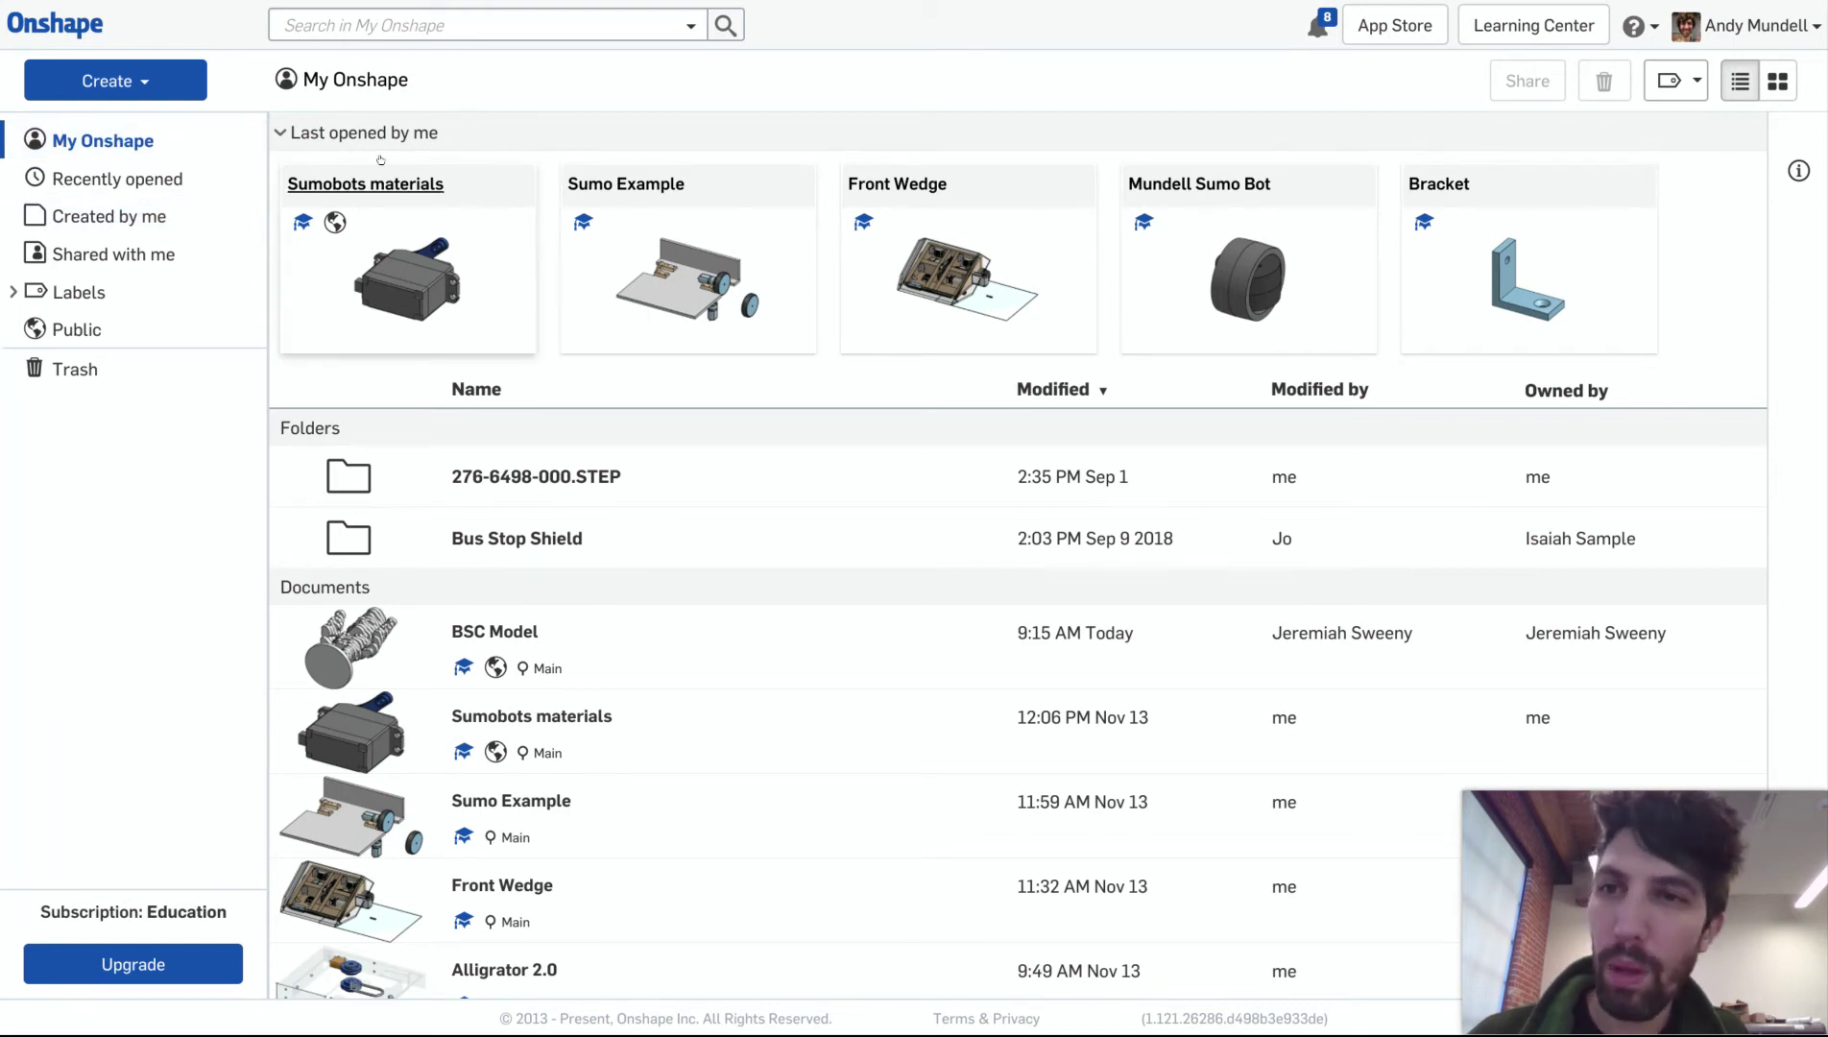
Step: Open the Create dropdown on the My Onshape dashboard
click(134, 78)
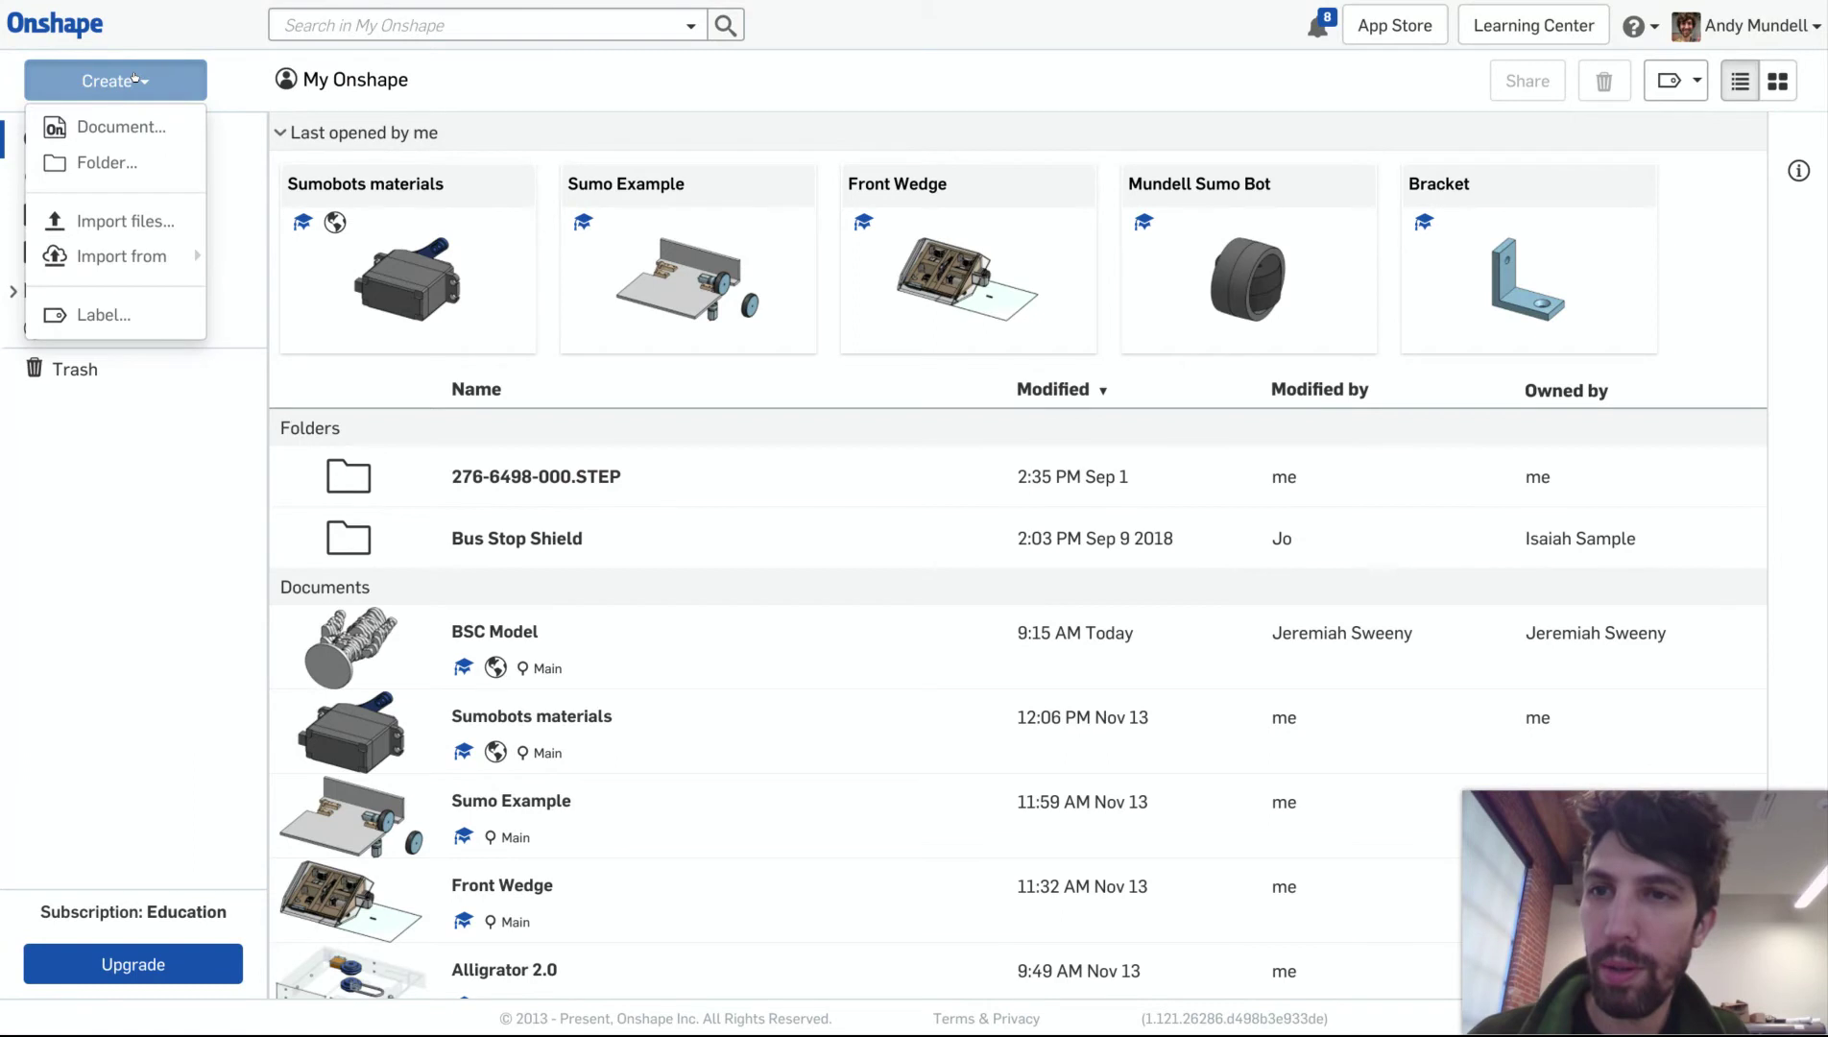
Step: Create a new document named 'Sumo Bot'
click(110, 128)
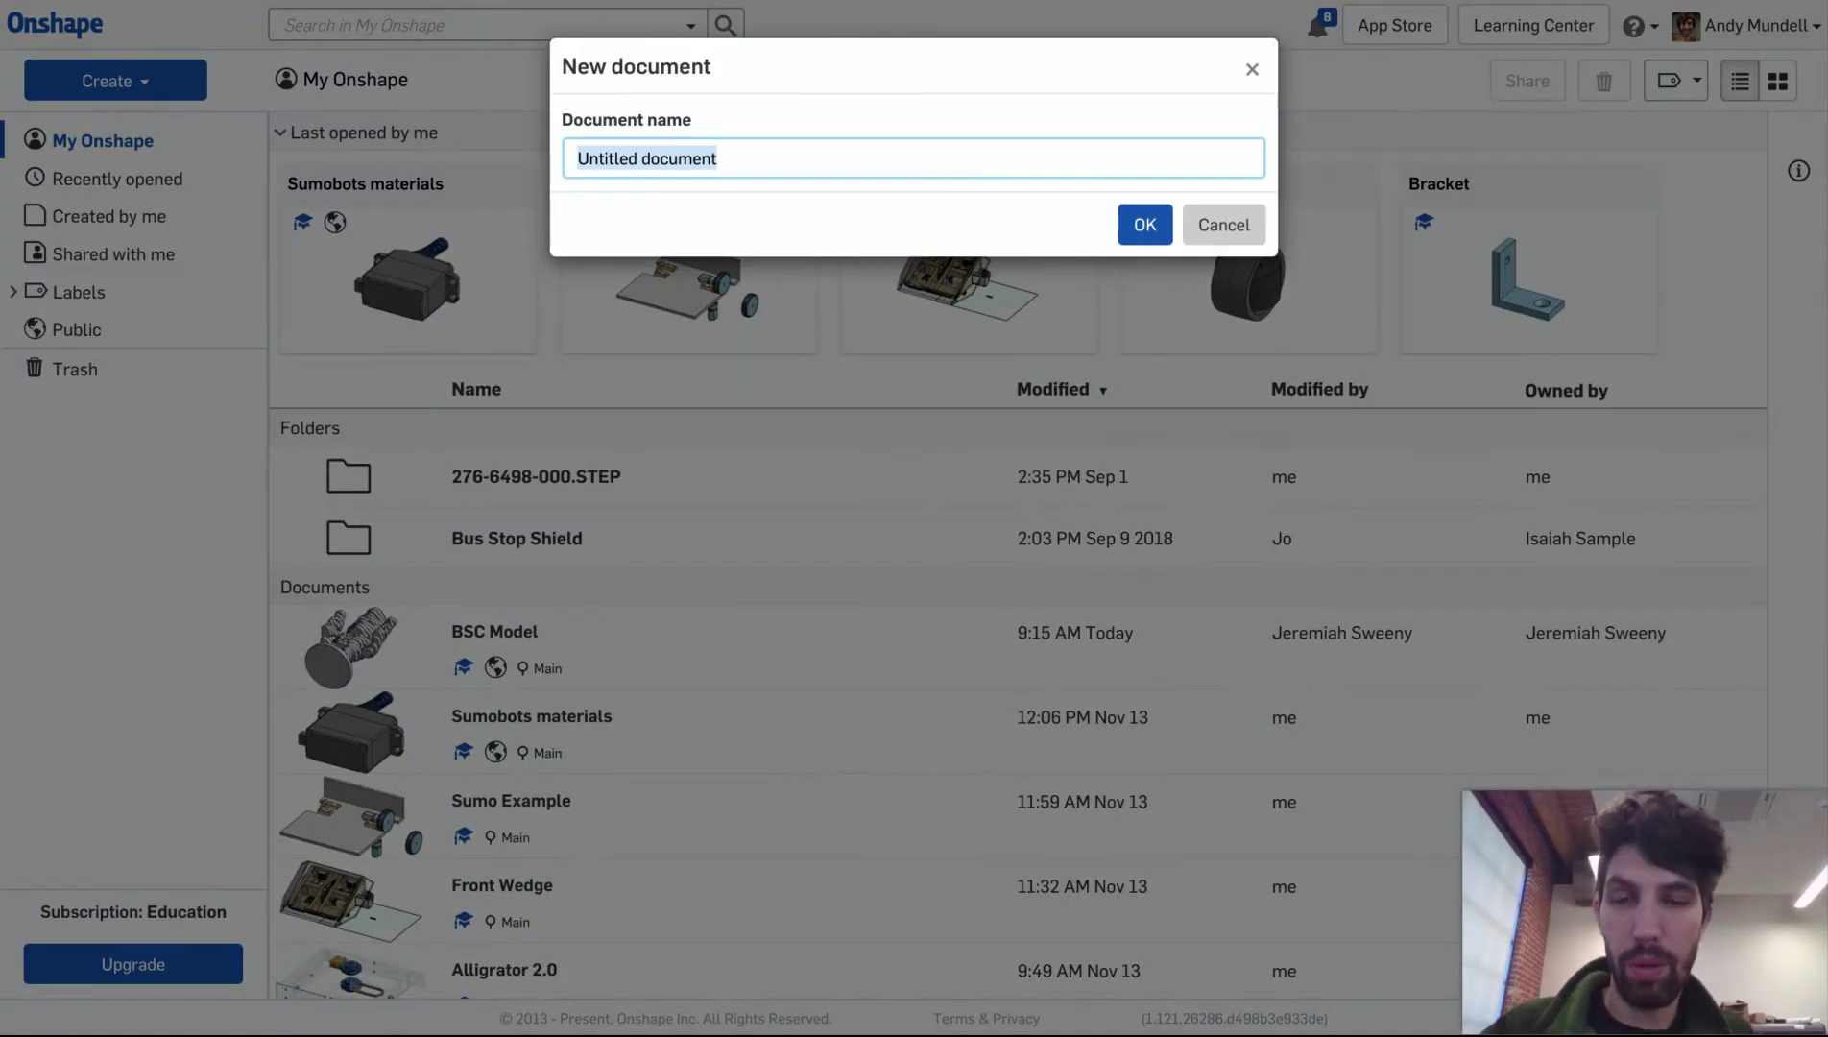
text(Sumo Bot)
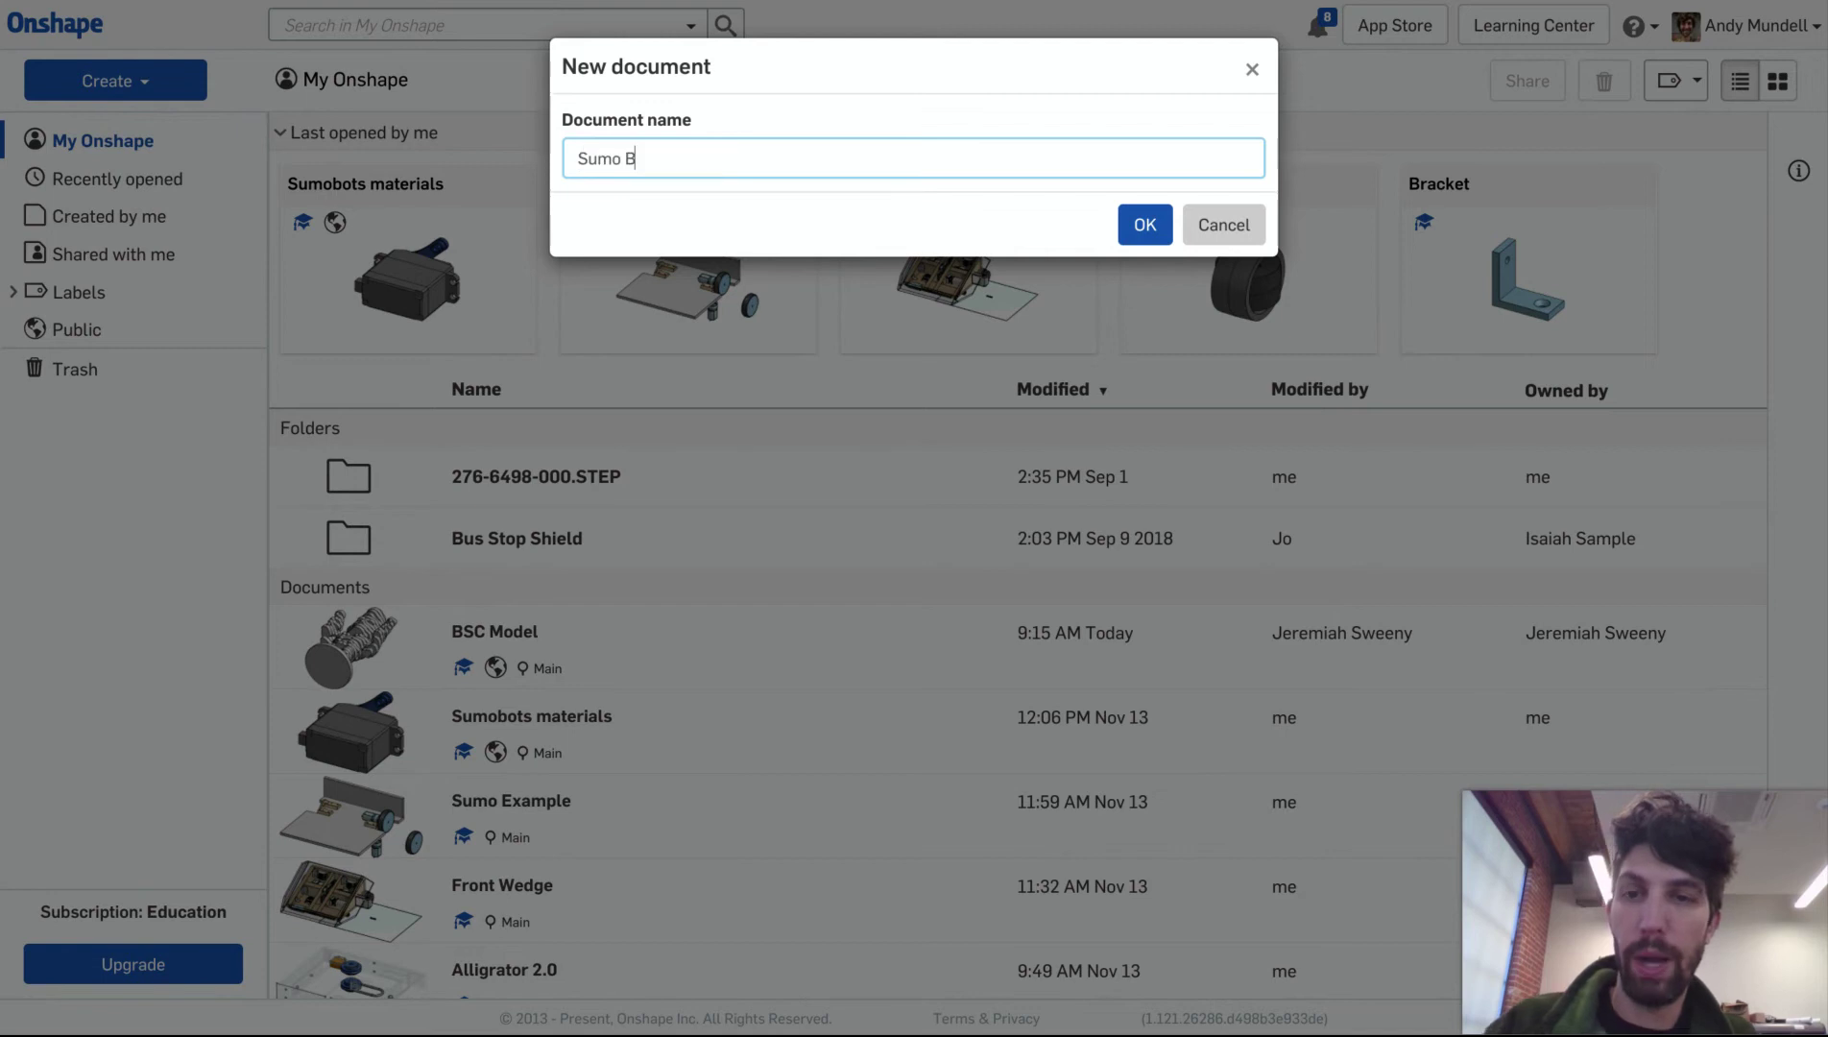
click(1137, 224)
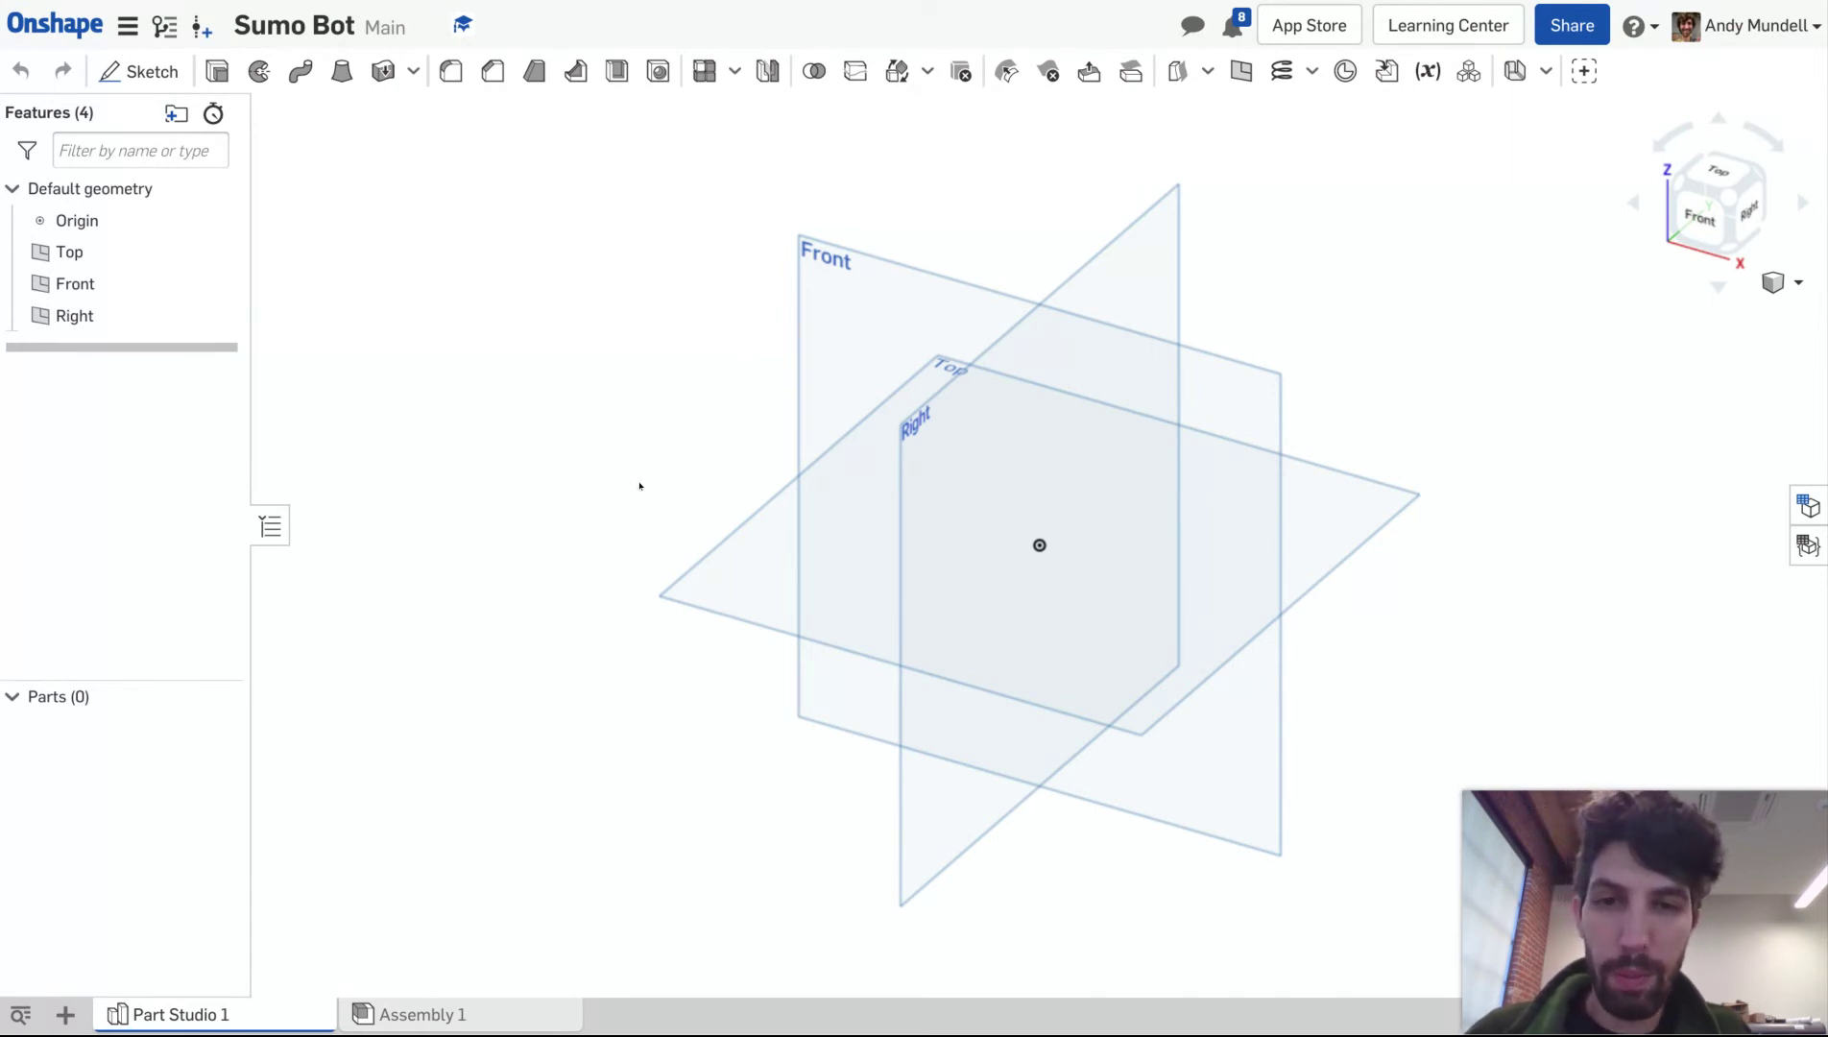
Step: Select the Top plane in Part Studio 1 of the Sumo Bot document
click(762, 575)
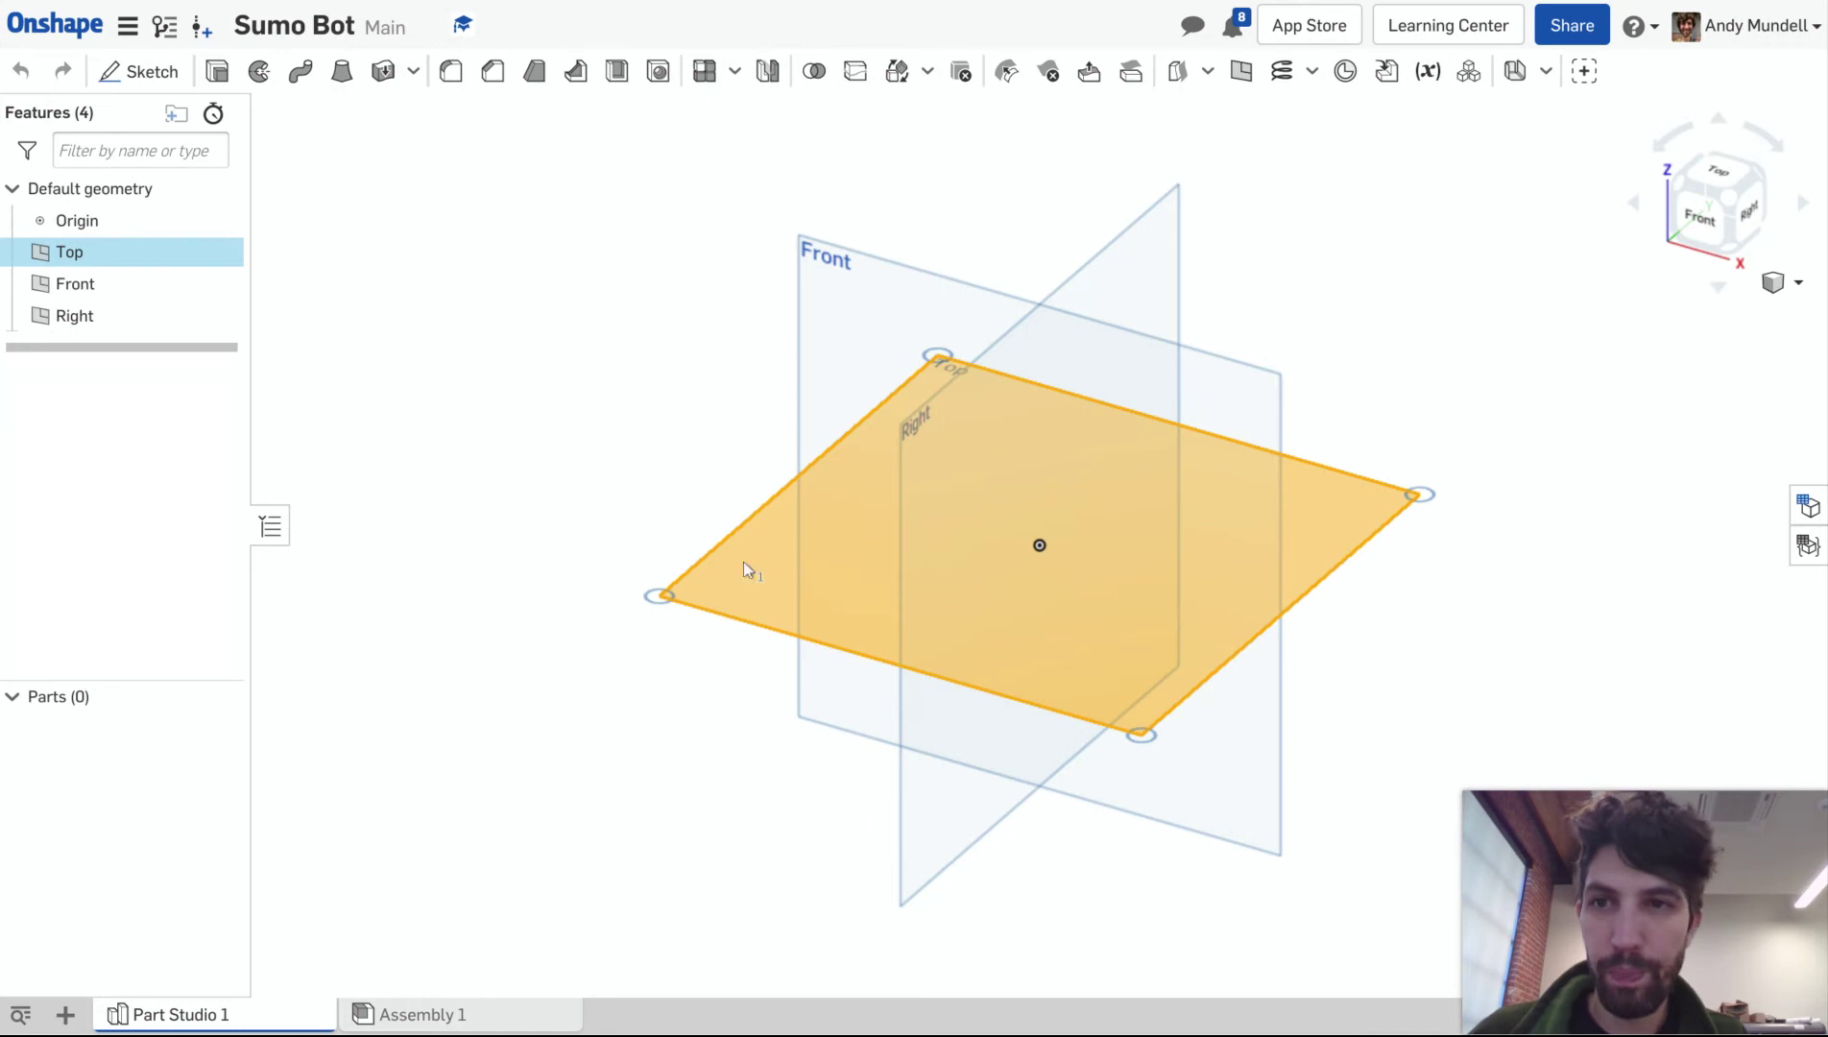
Step: Start a sketch on the Top plane and view it normal to the plane
click(136, 72)
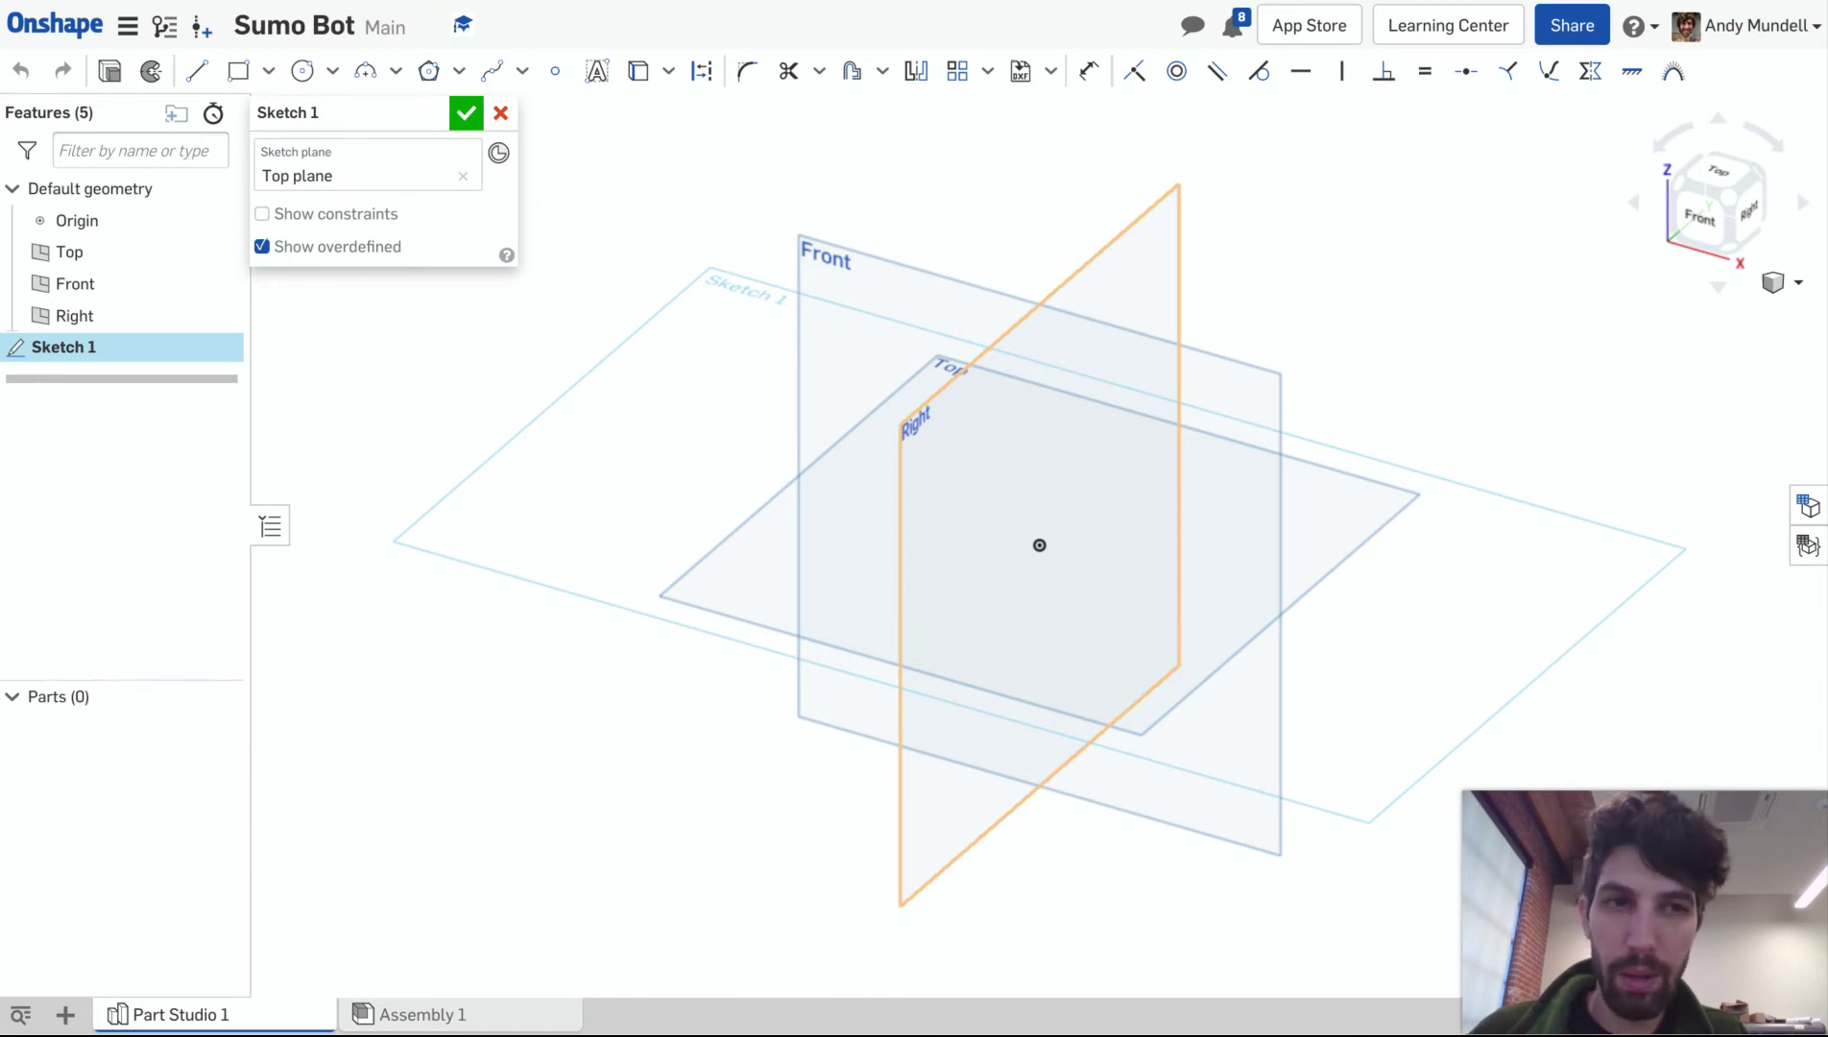
key(n)
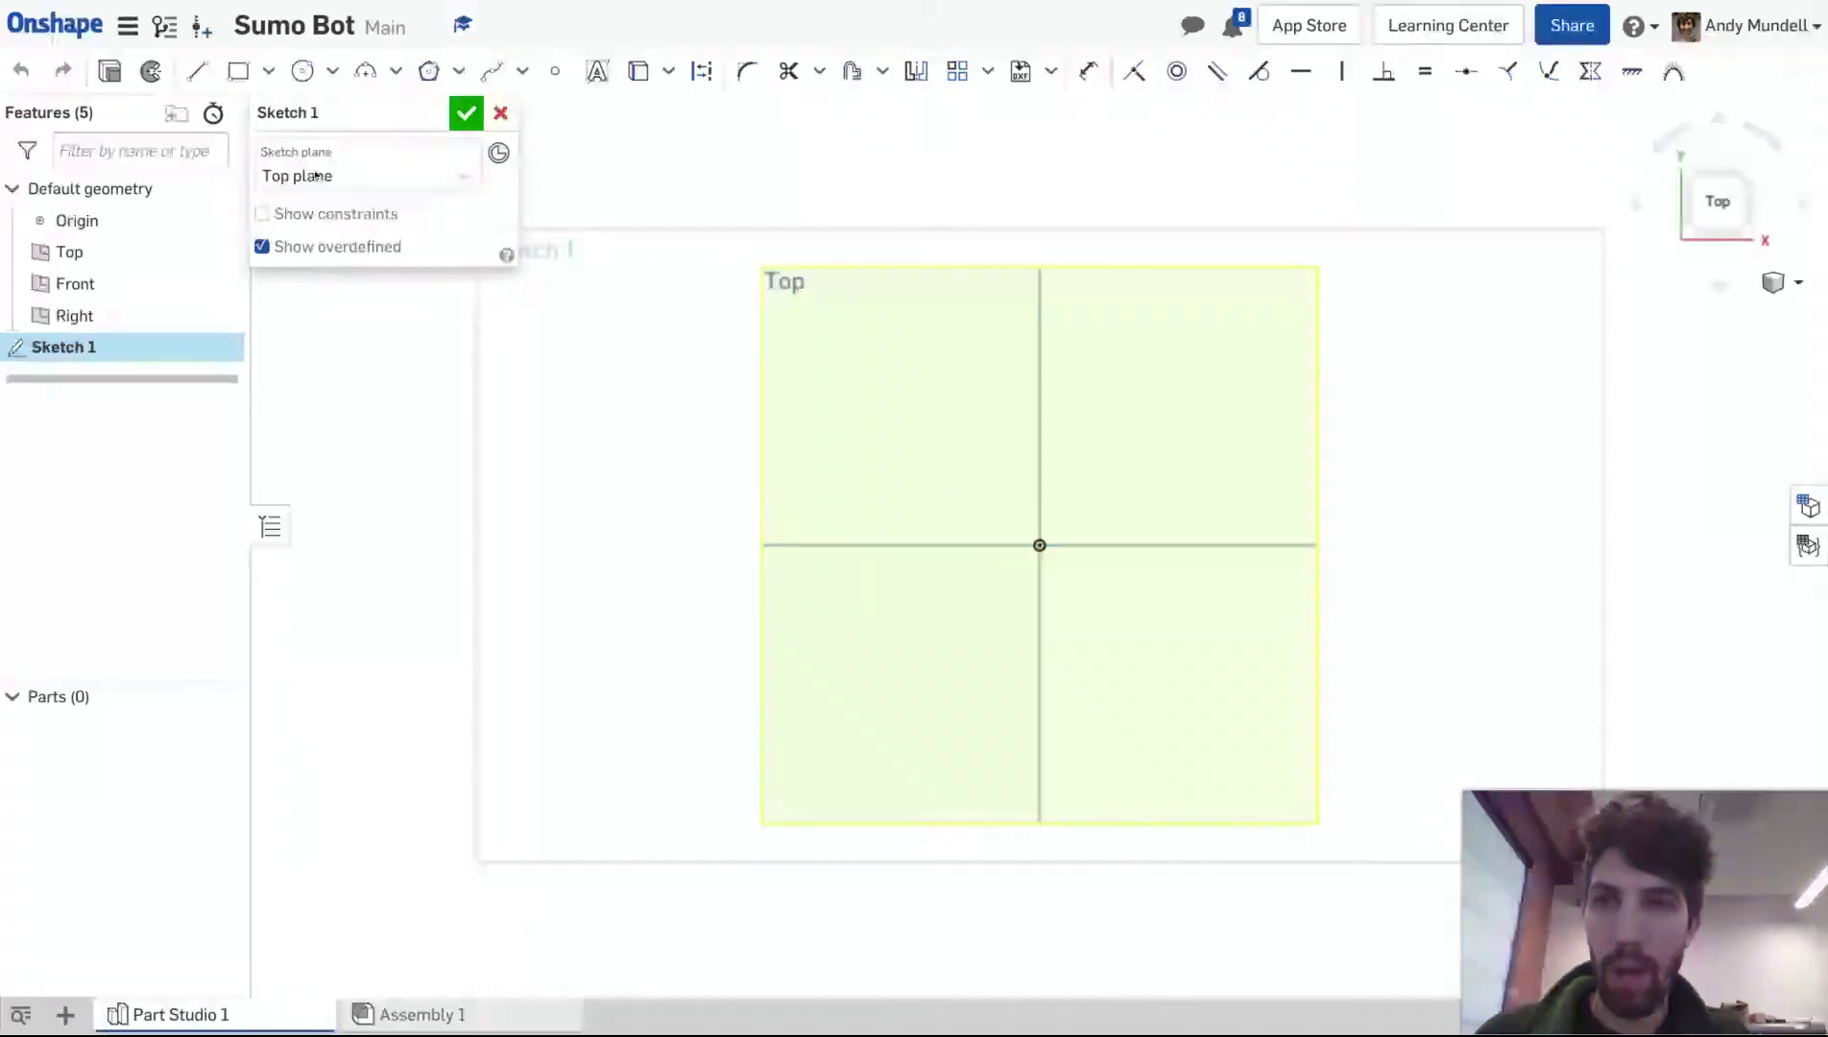
Step: Rename the Top-plane sketch to 'SumoBot Chassis'
click(427, 115)
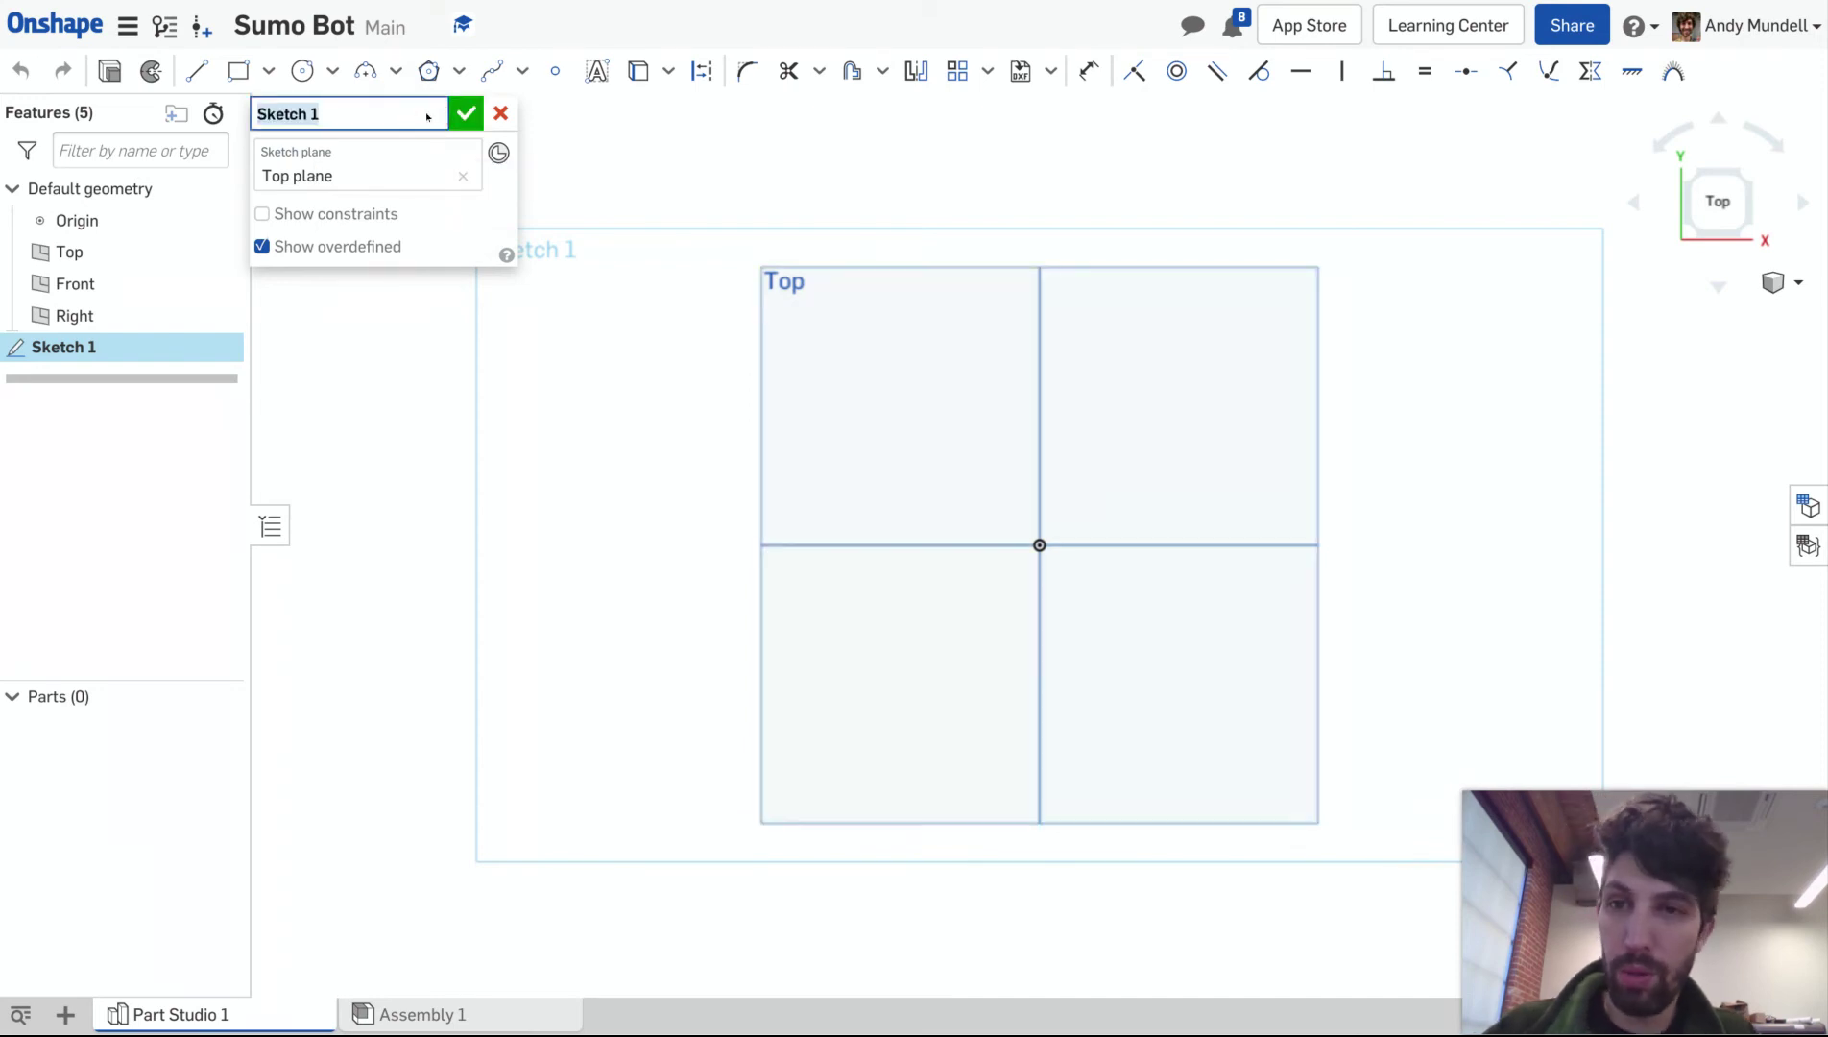
text(SumoBot C)
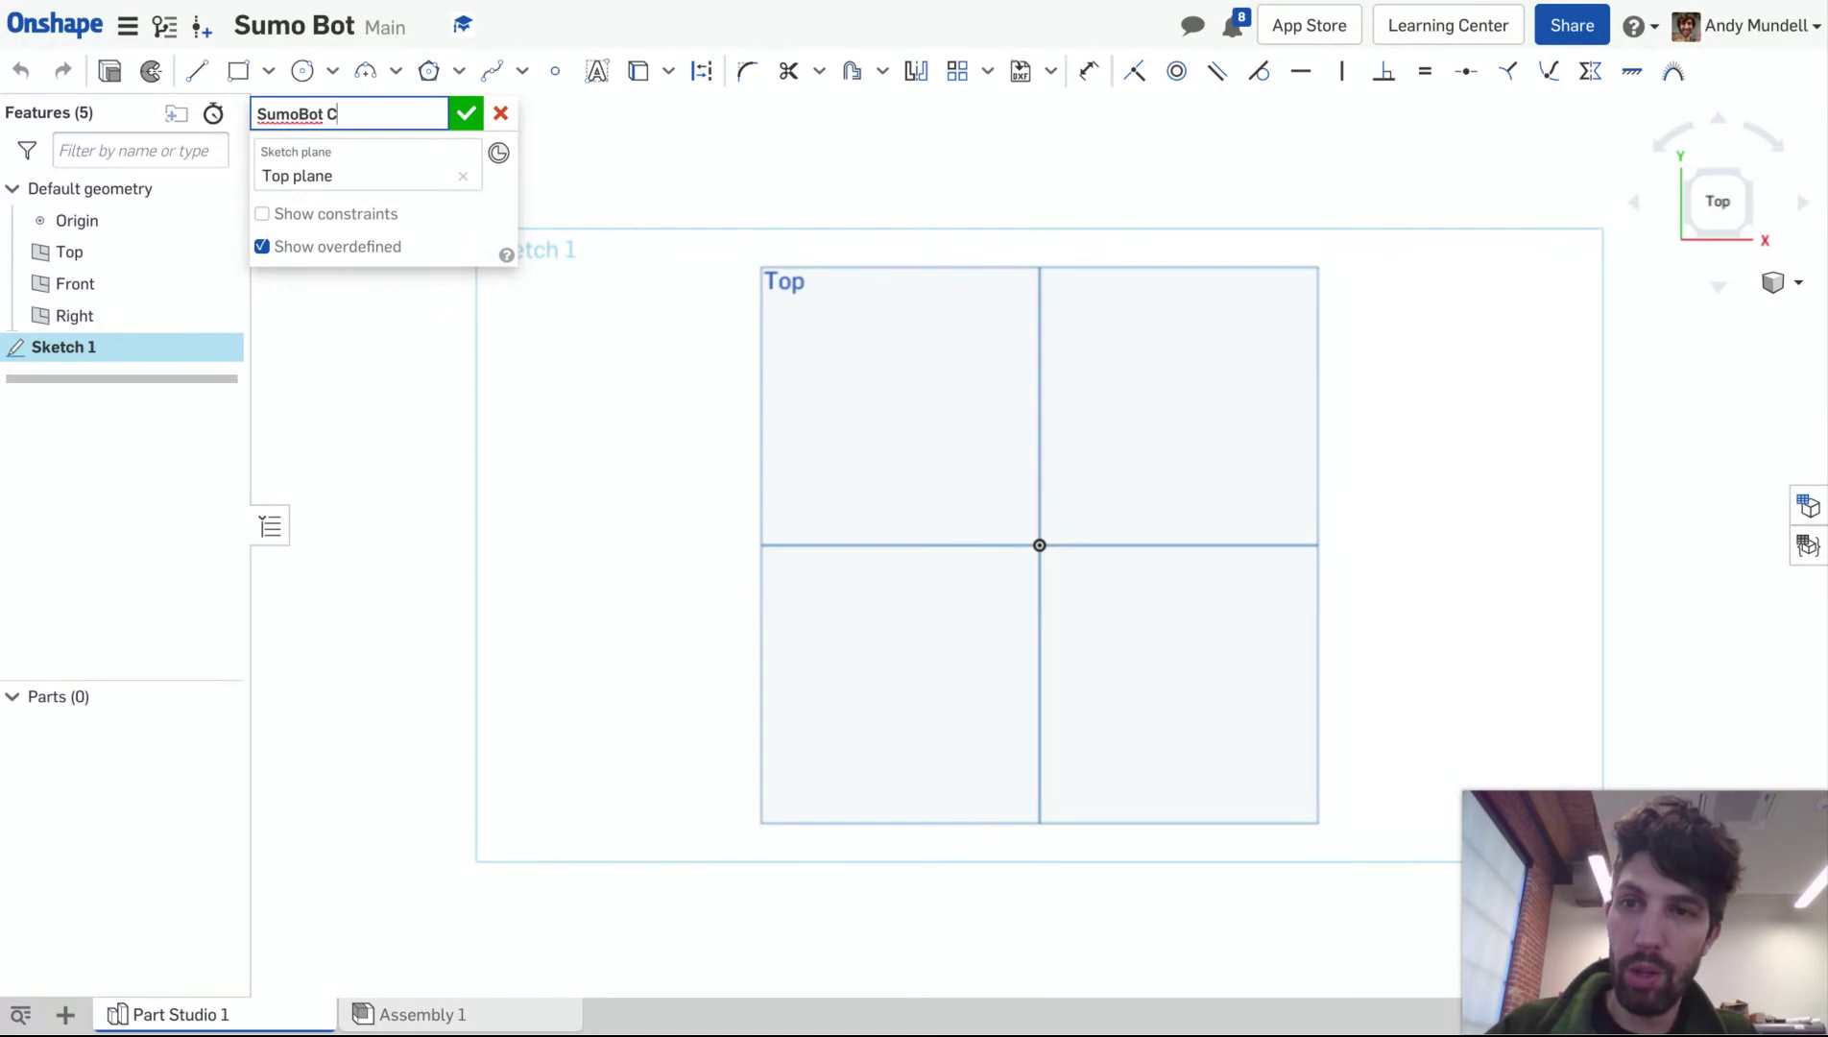
text(hassis)
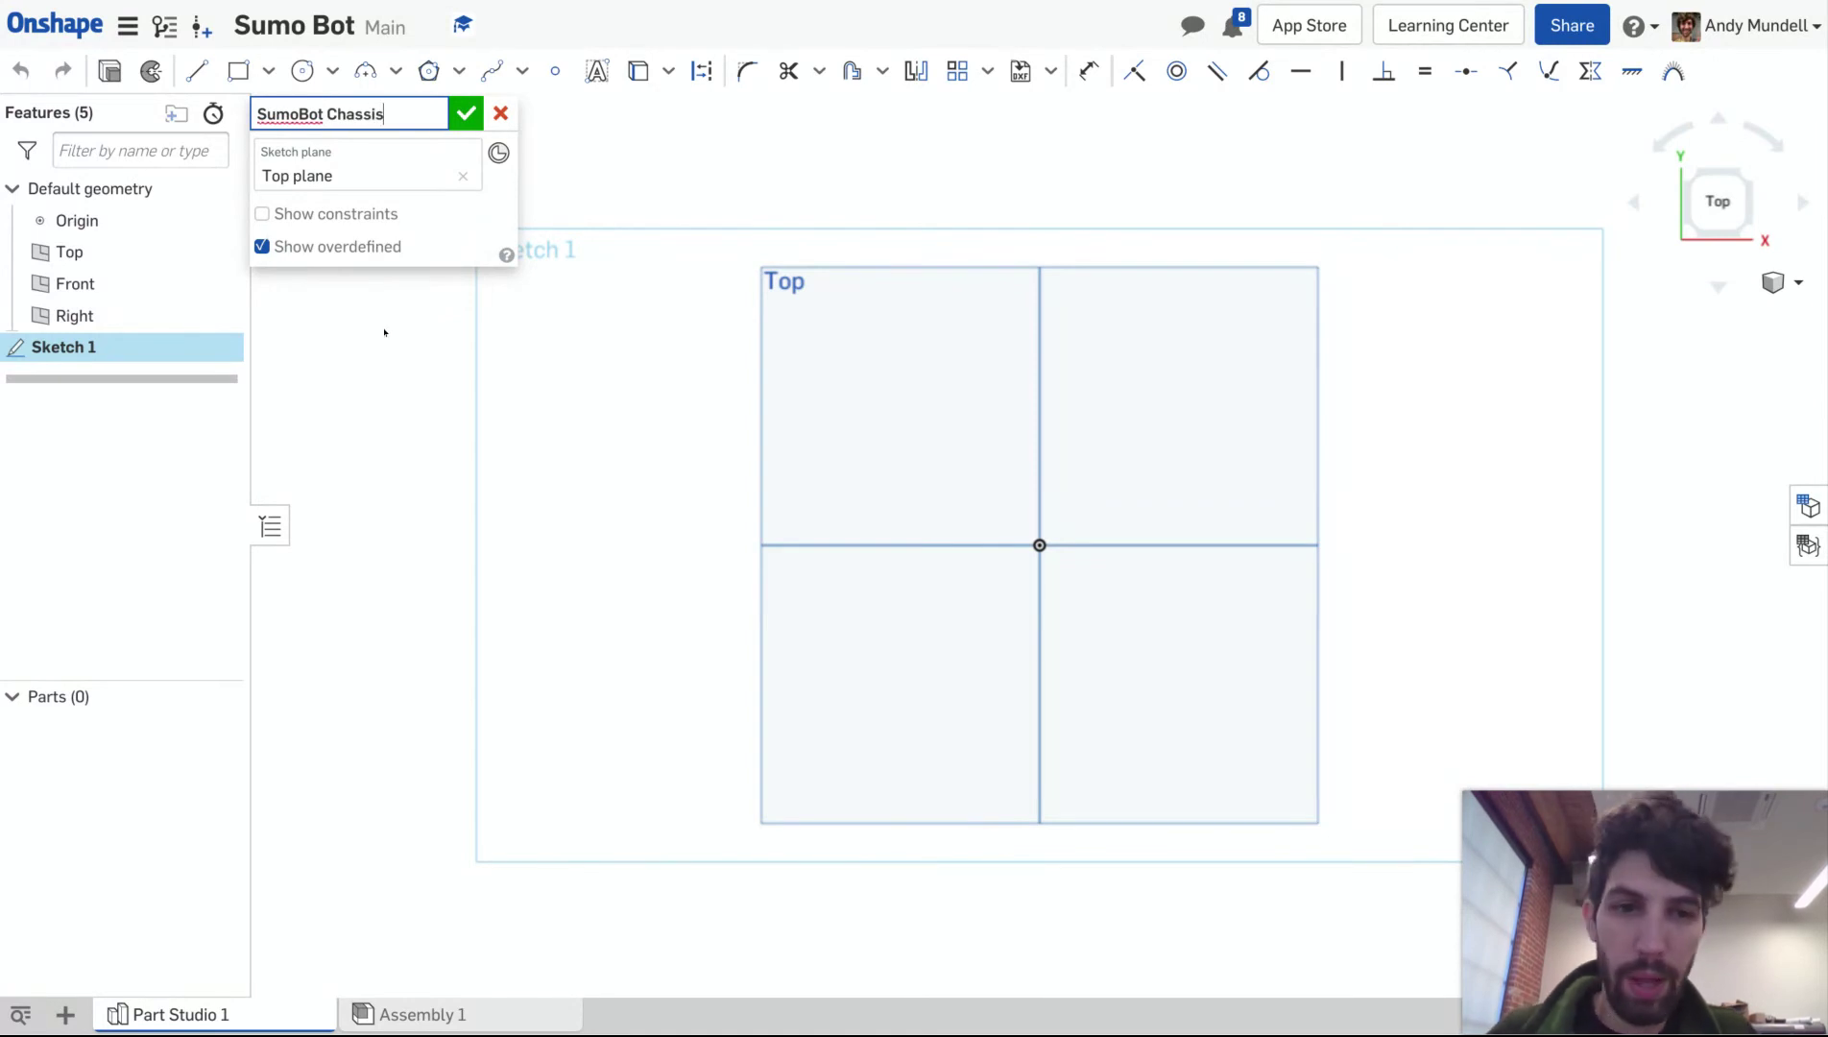
key(Return)
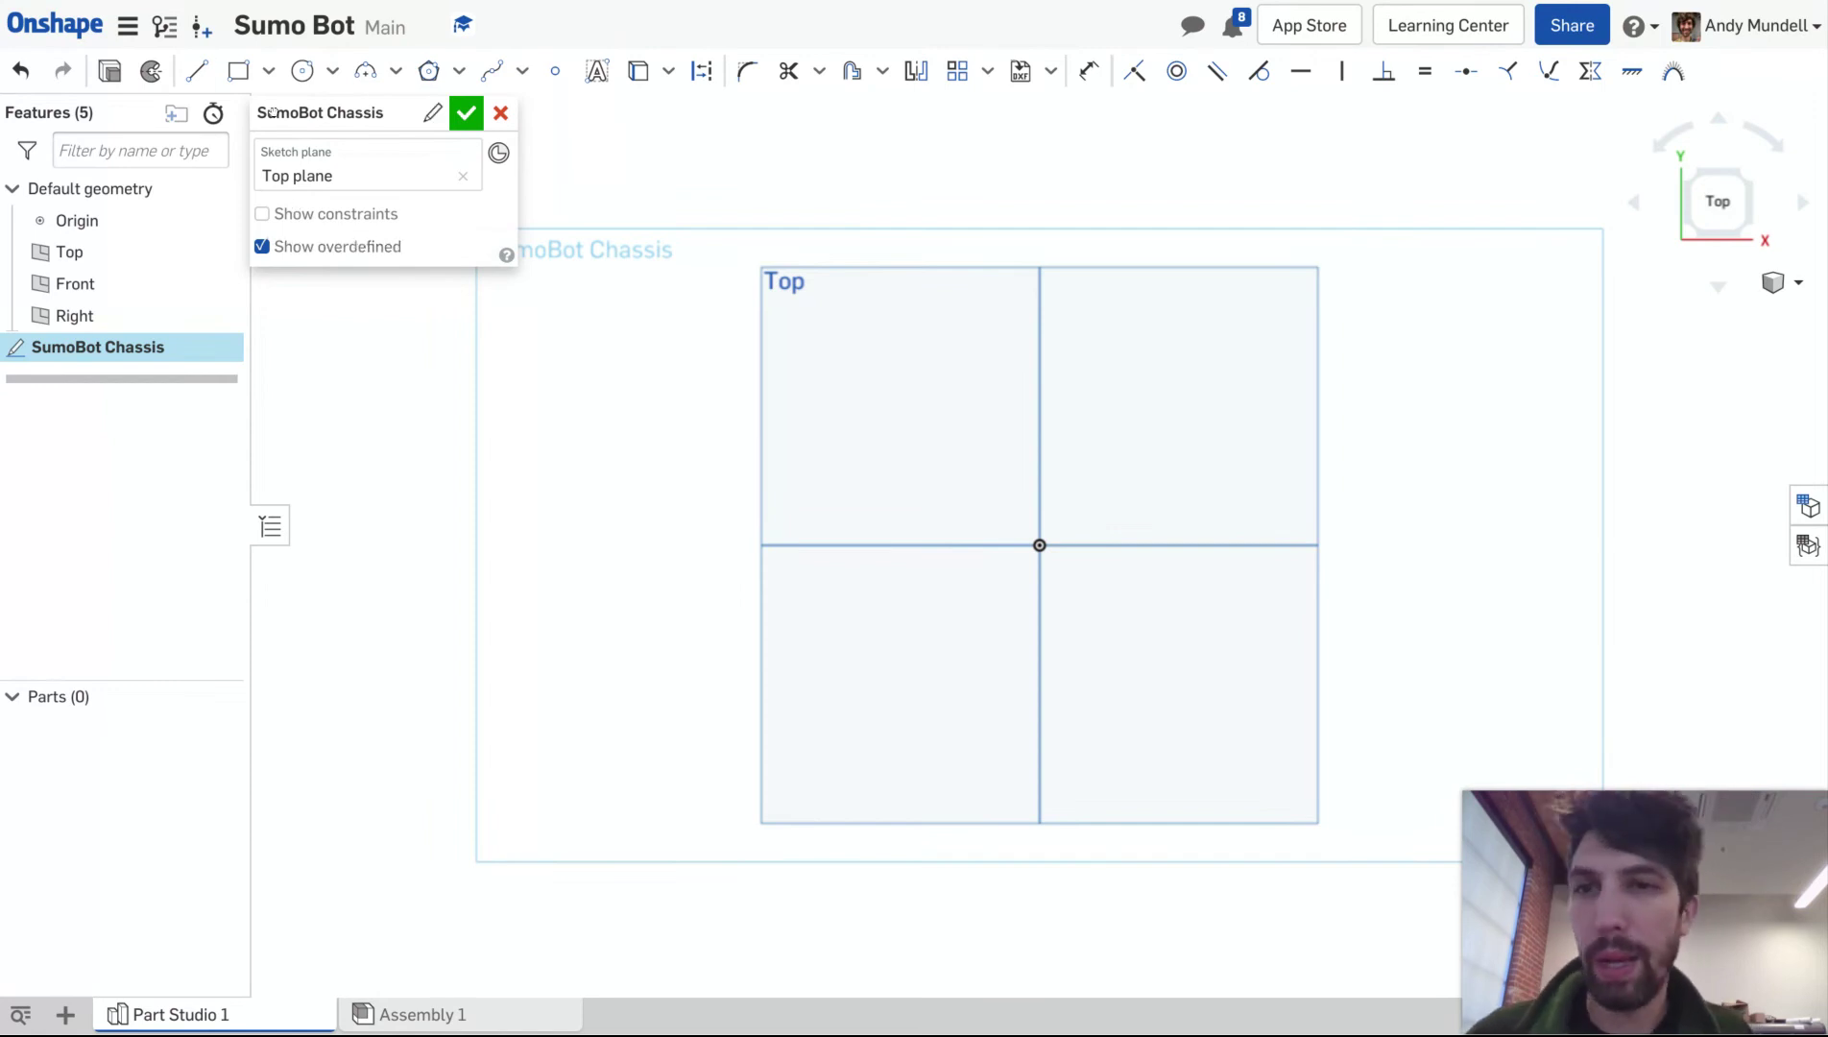
Step: Draw a center-point rectangle on the origin, roughly 4.873 by 4.833
click(267, 71)
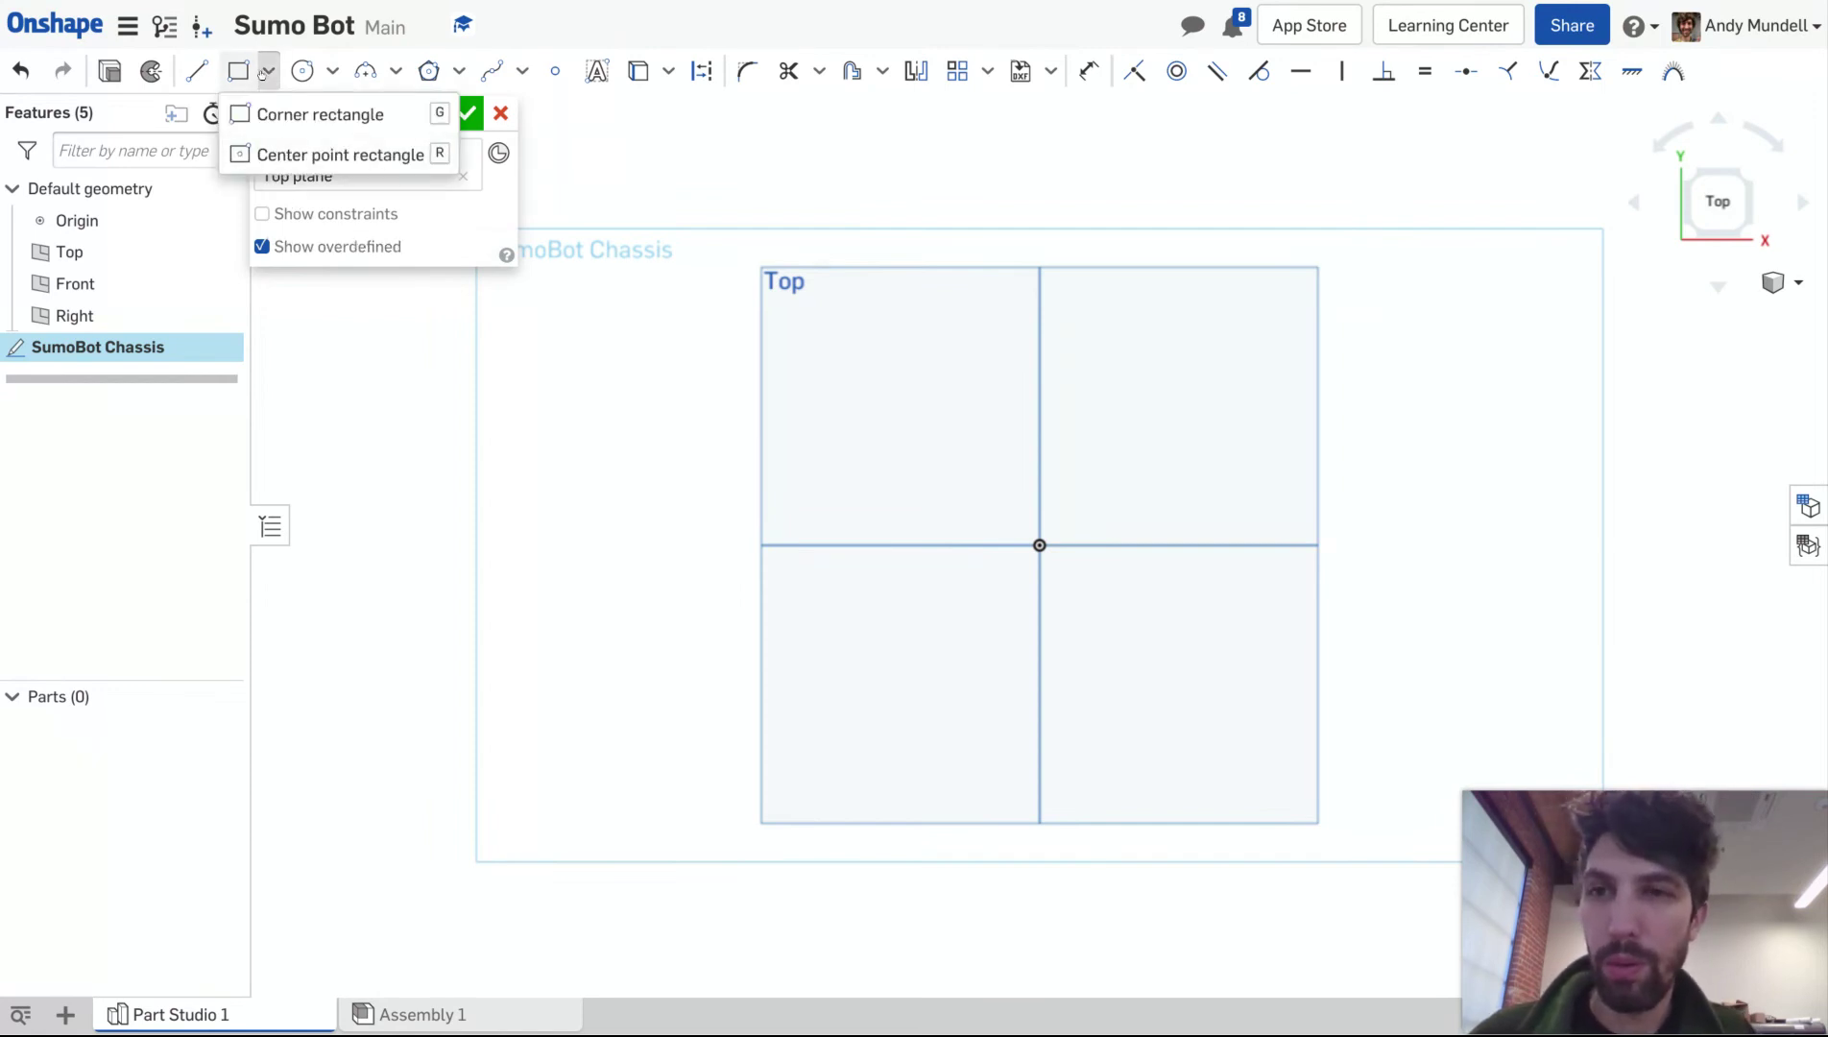
click(276, 154)
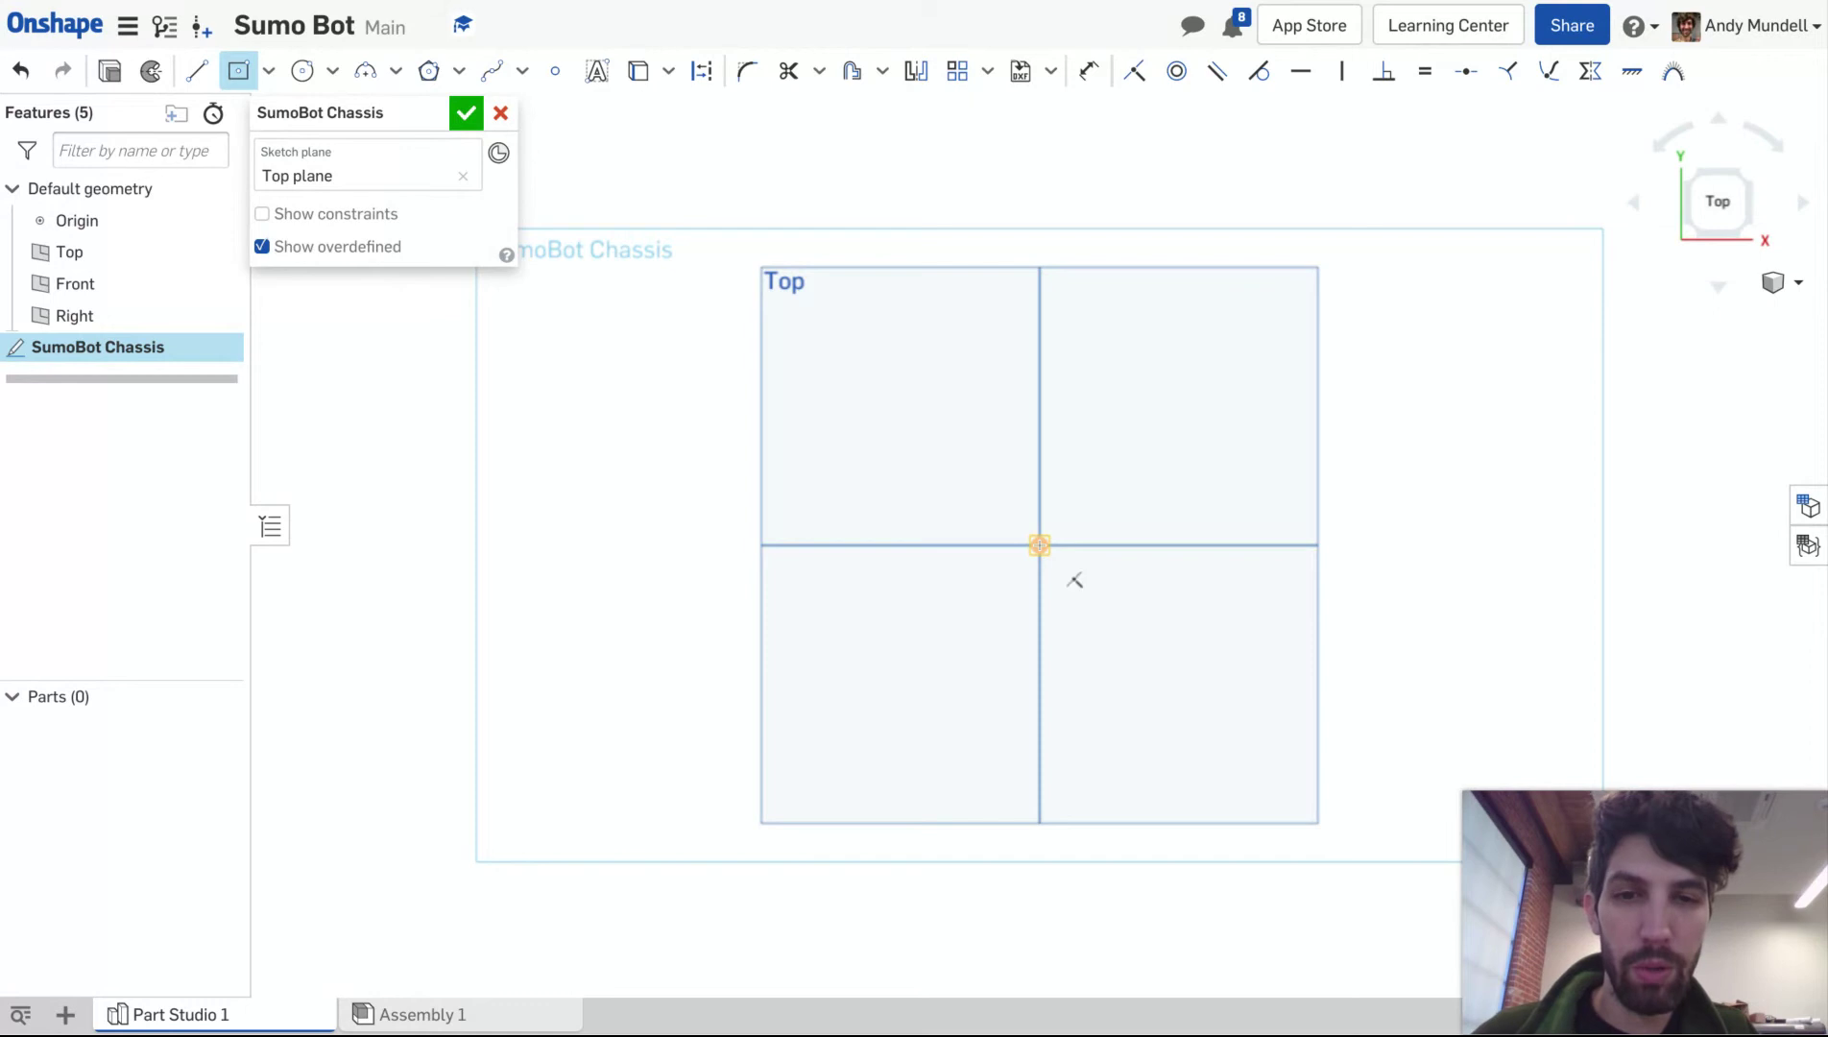
click(1040, 545)
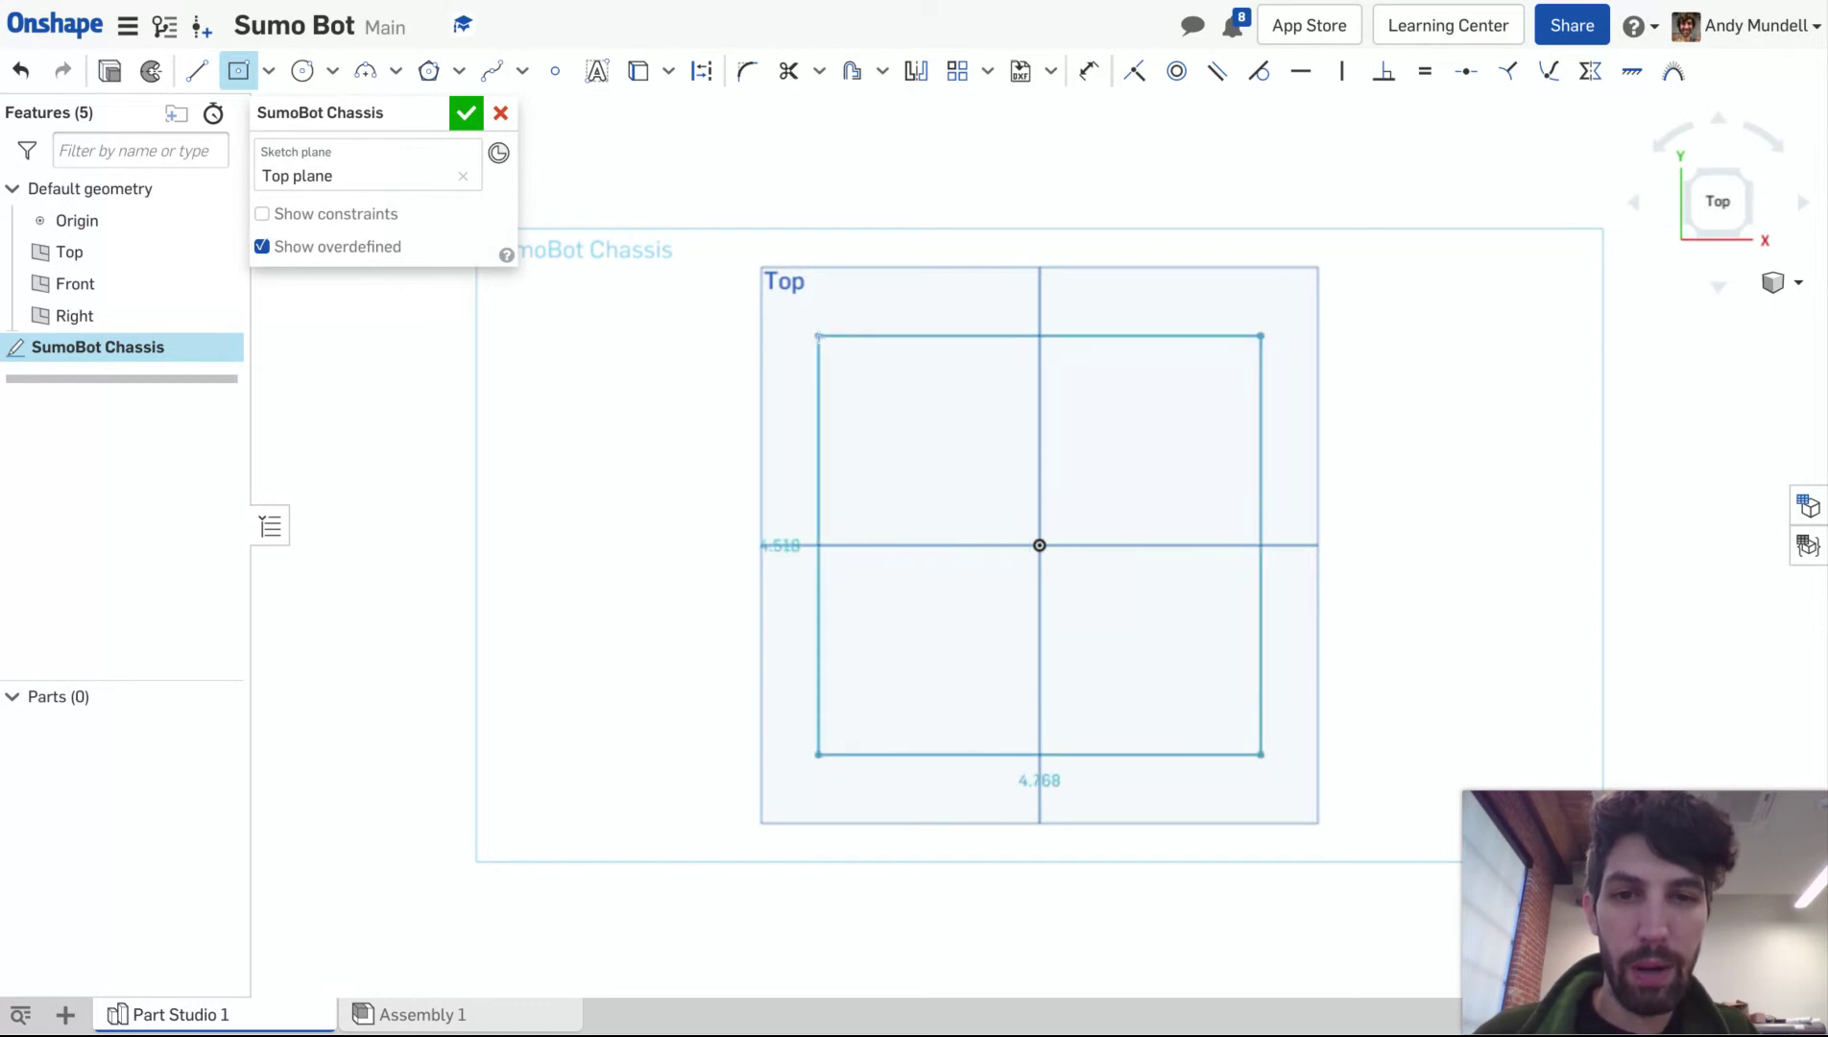
click(814, 320)
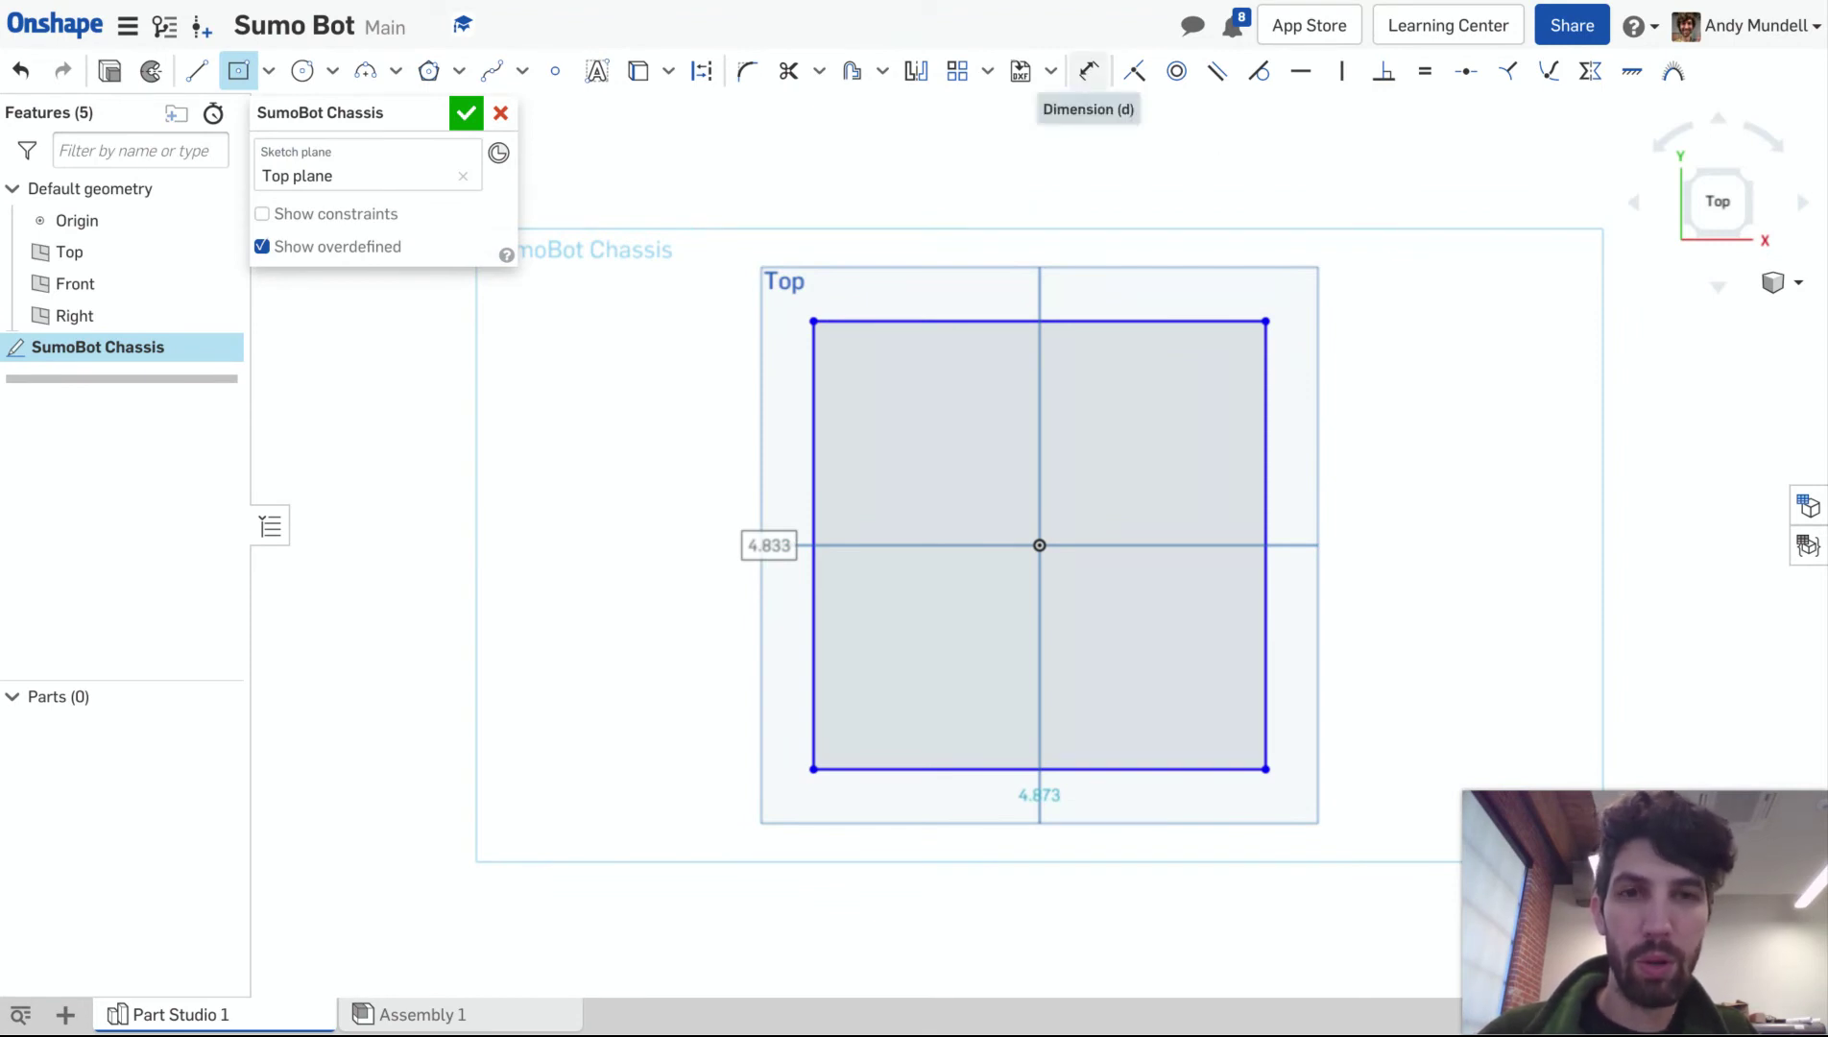
Step: Dimension the rectangle's top edge to a 19 cm width
click(1088, 70)
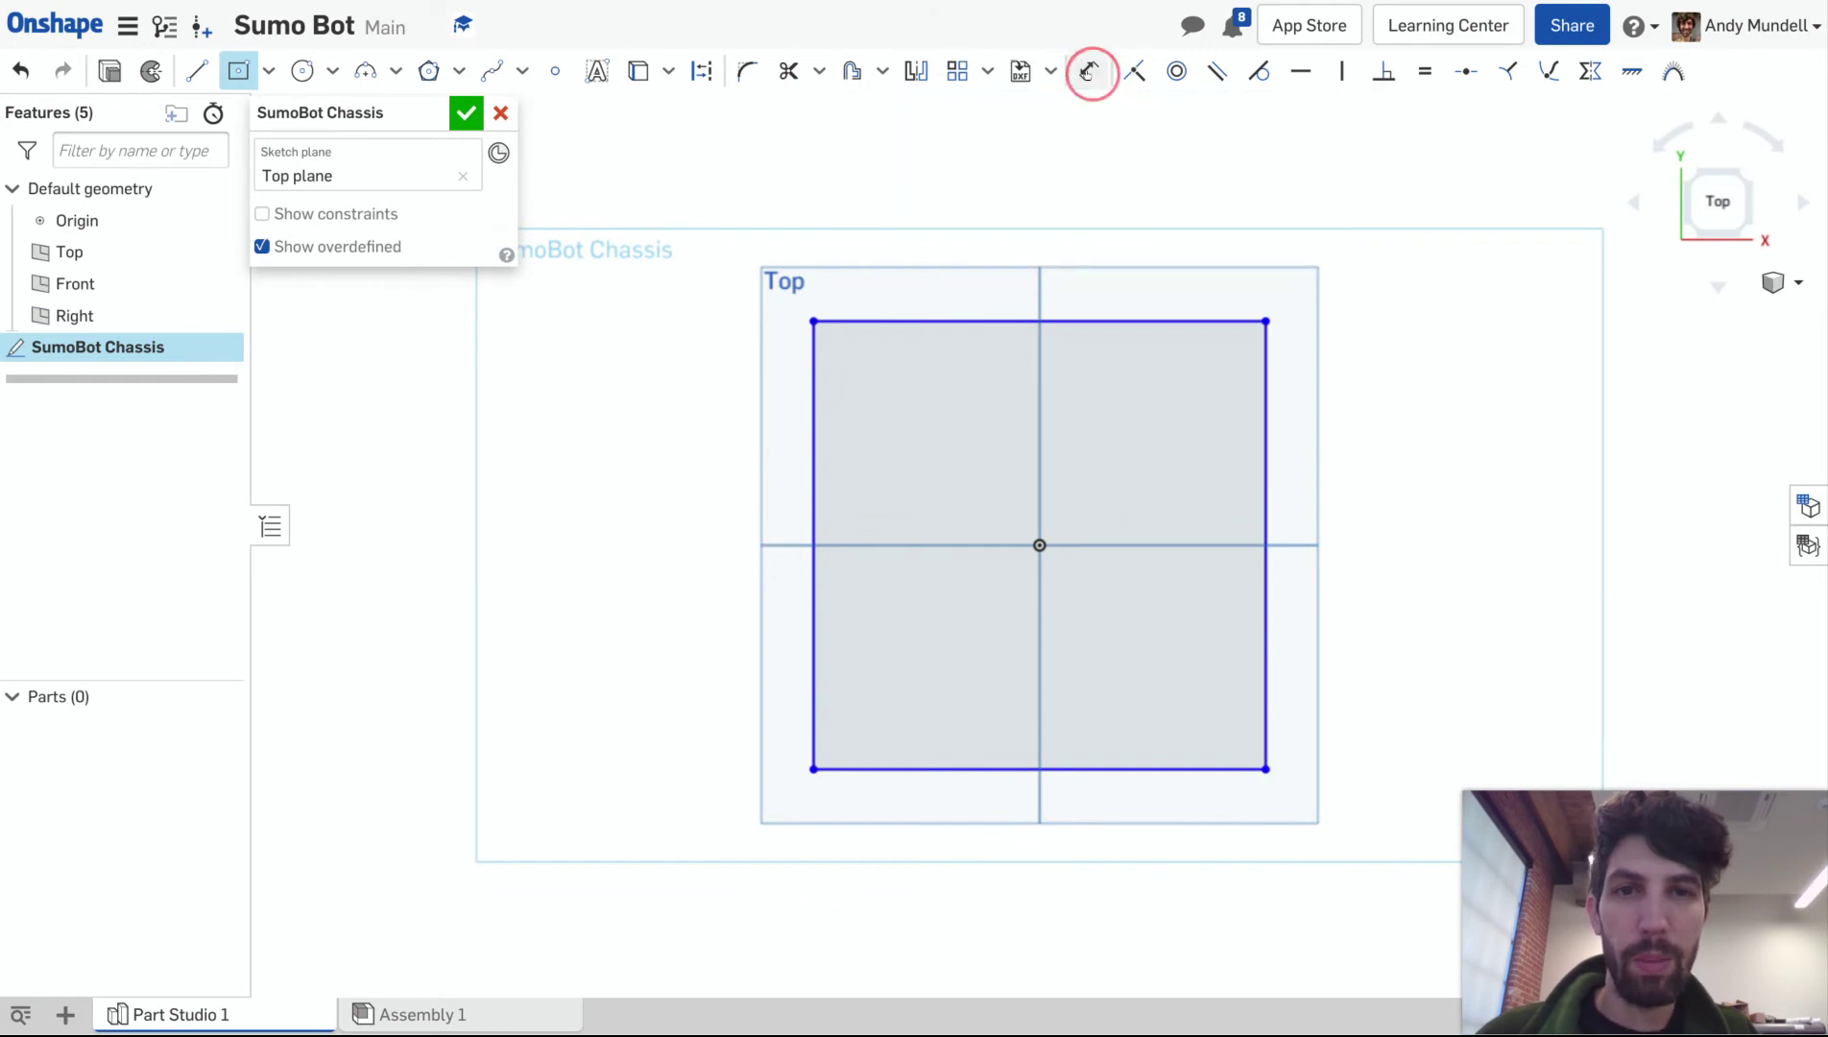
click(977, 320)
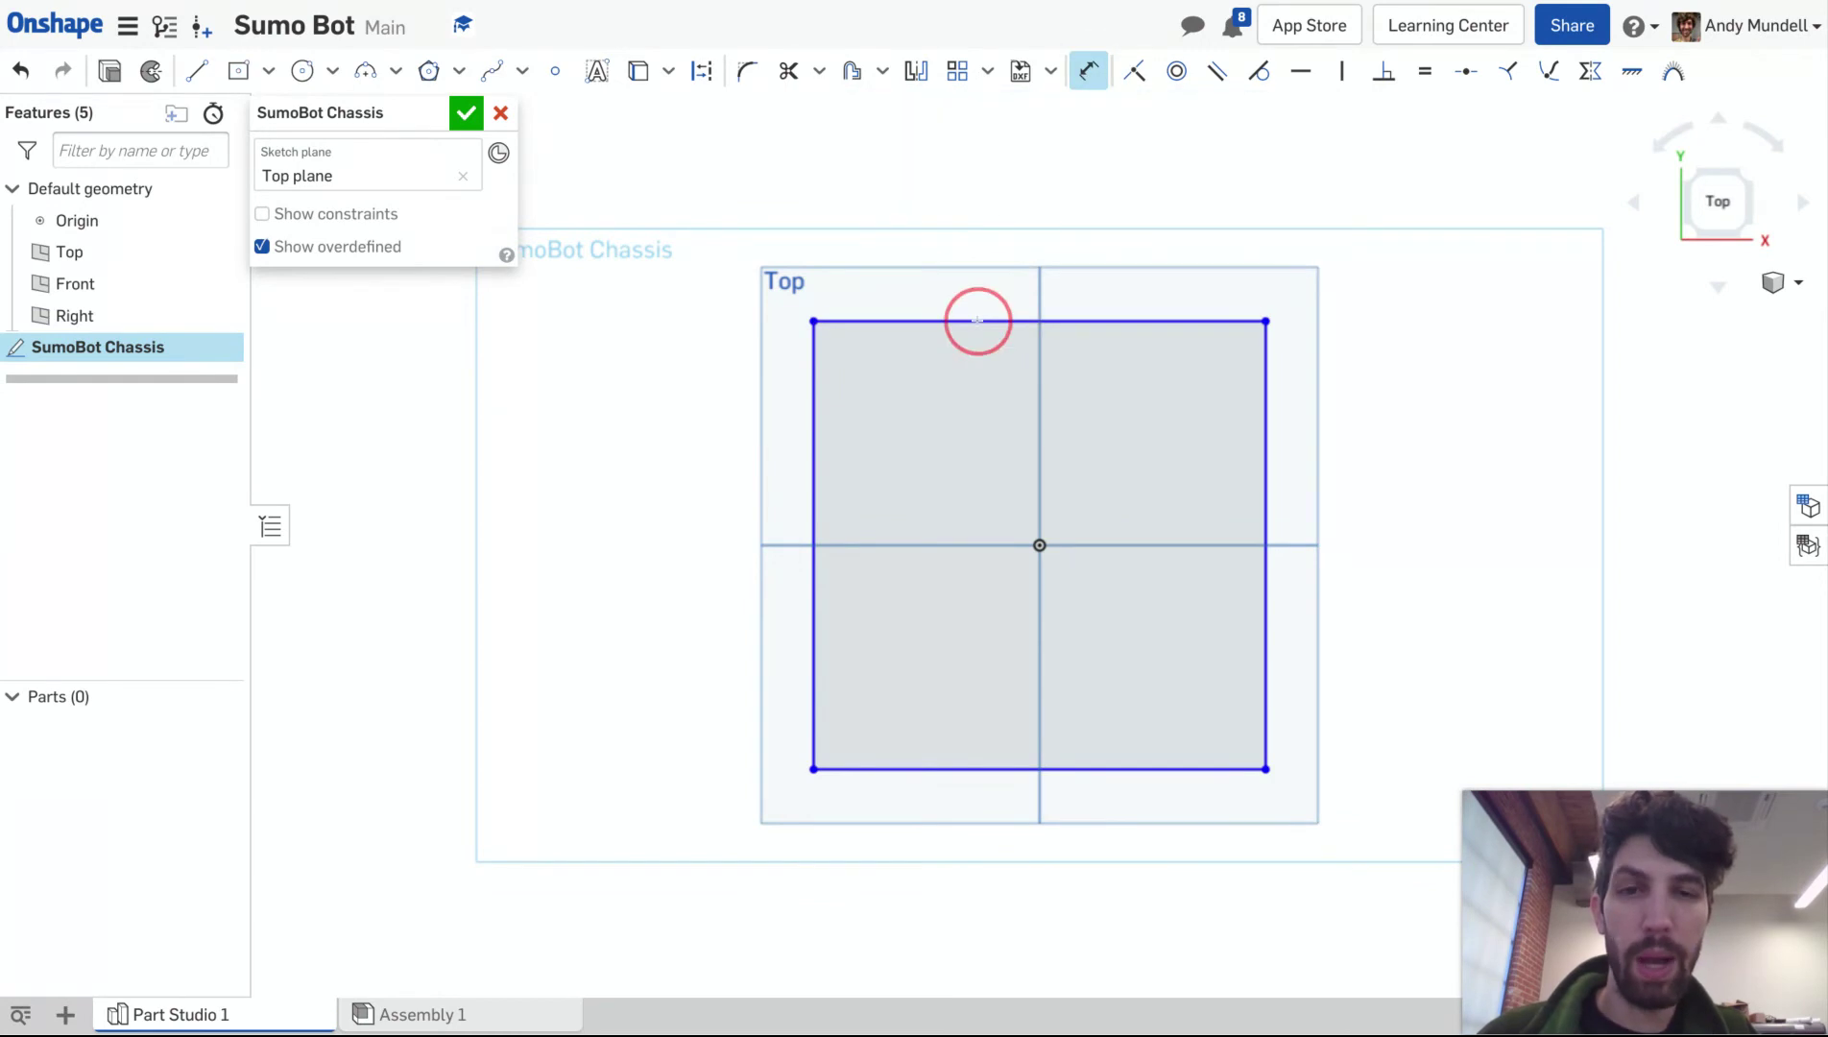
click(1004, 234)
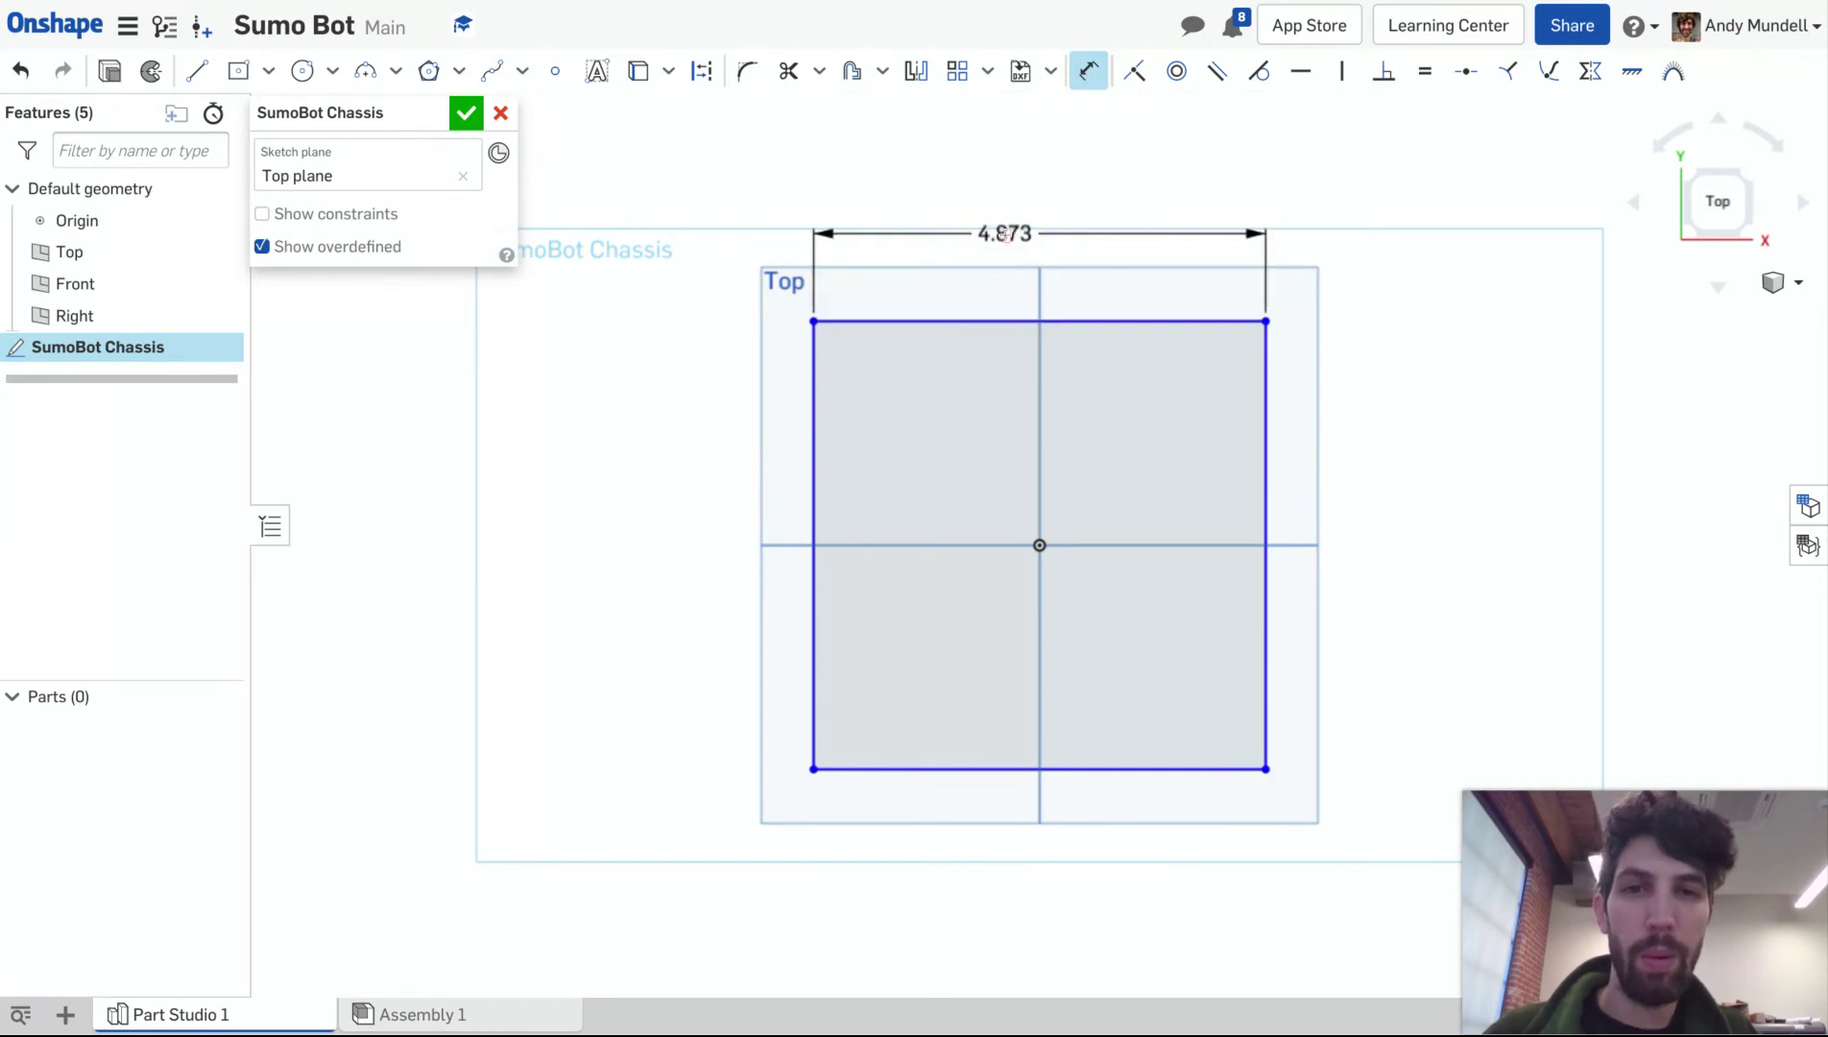
double_click(1003, 234)
text(19)
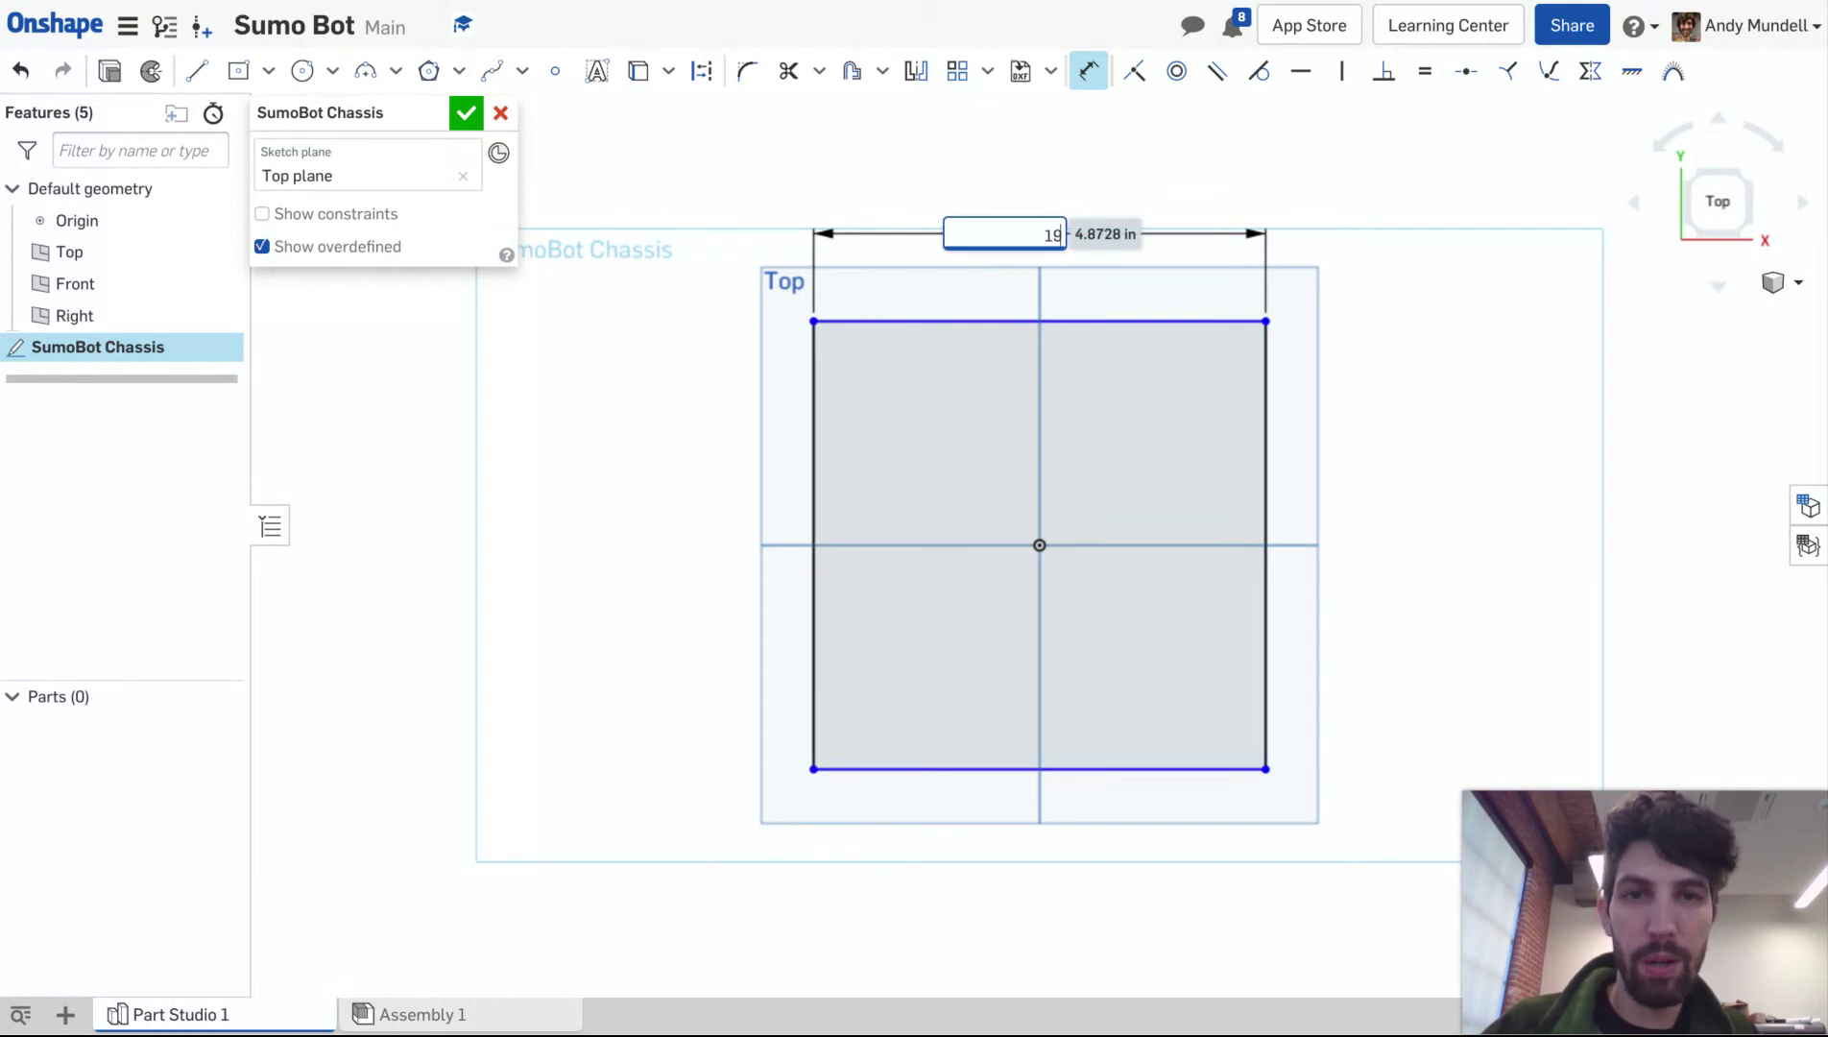
text(cm)
key(Return)
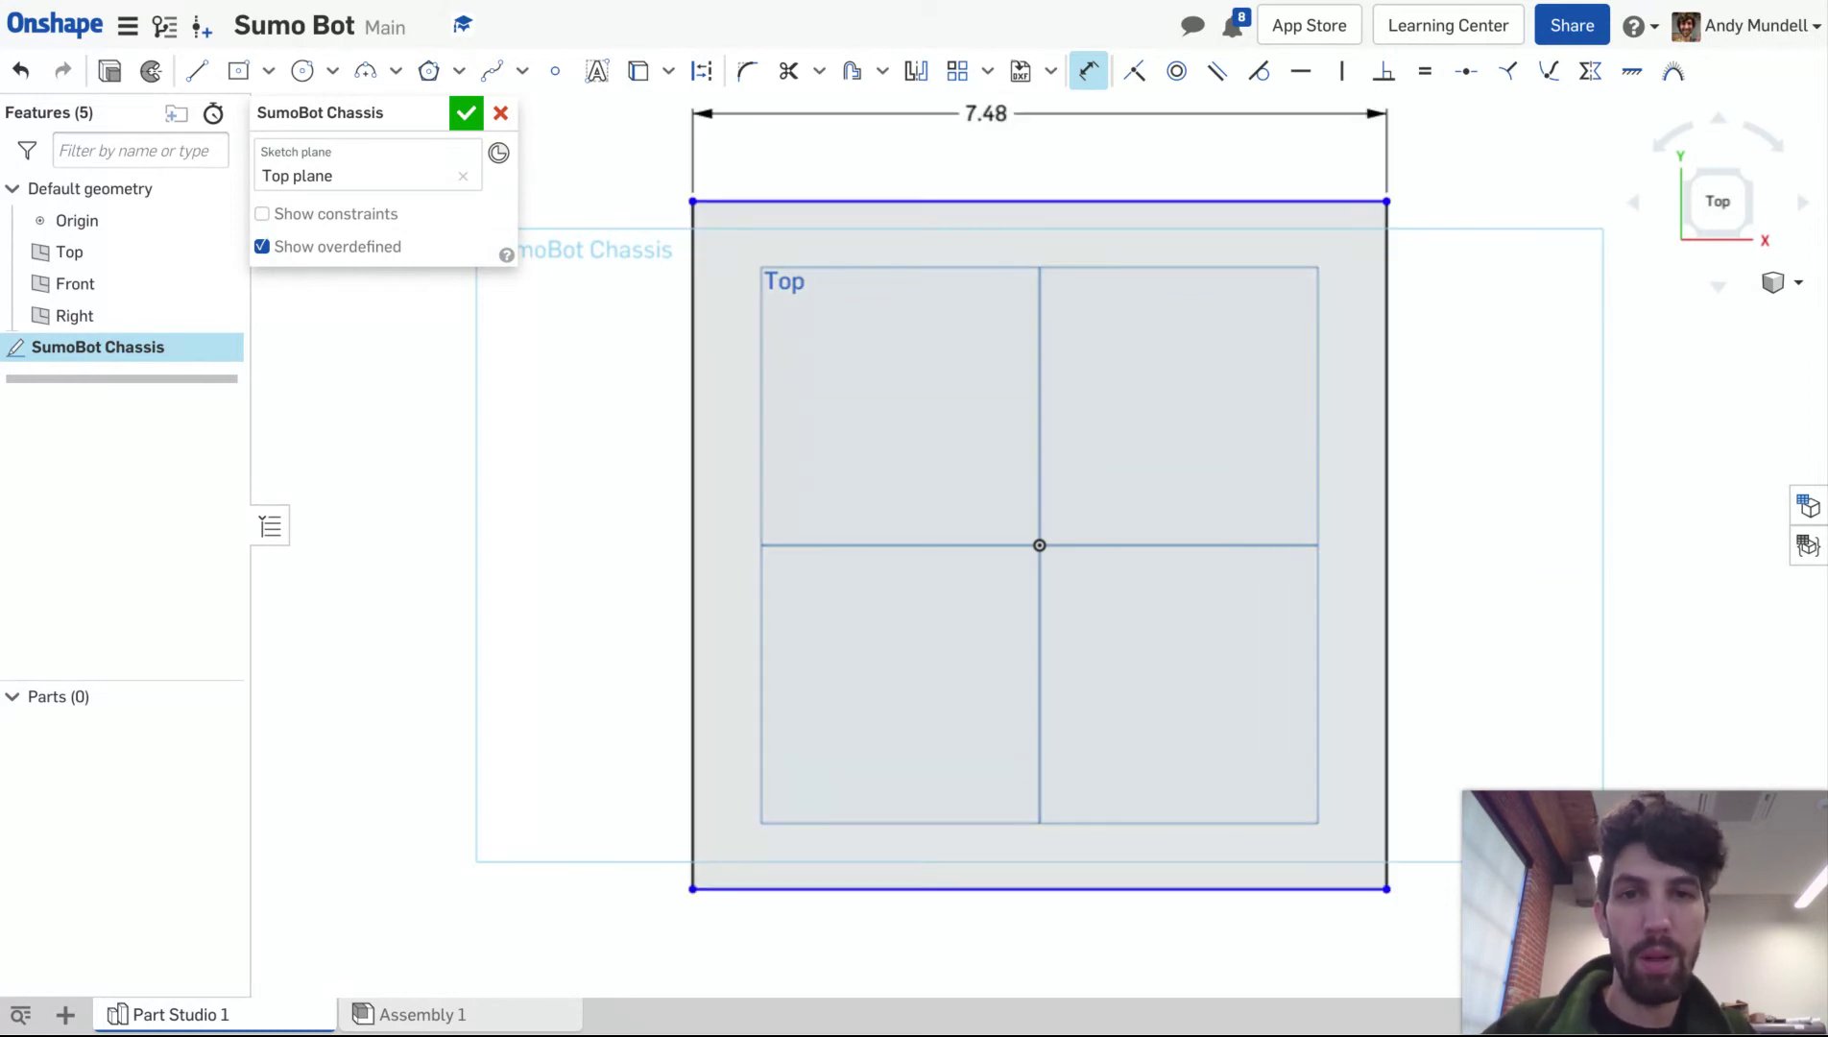
Step: Dimension the rectangle's left edge to a 190 mm height, making it square
click(692, 384)
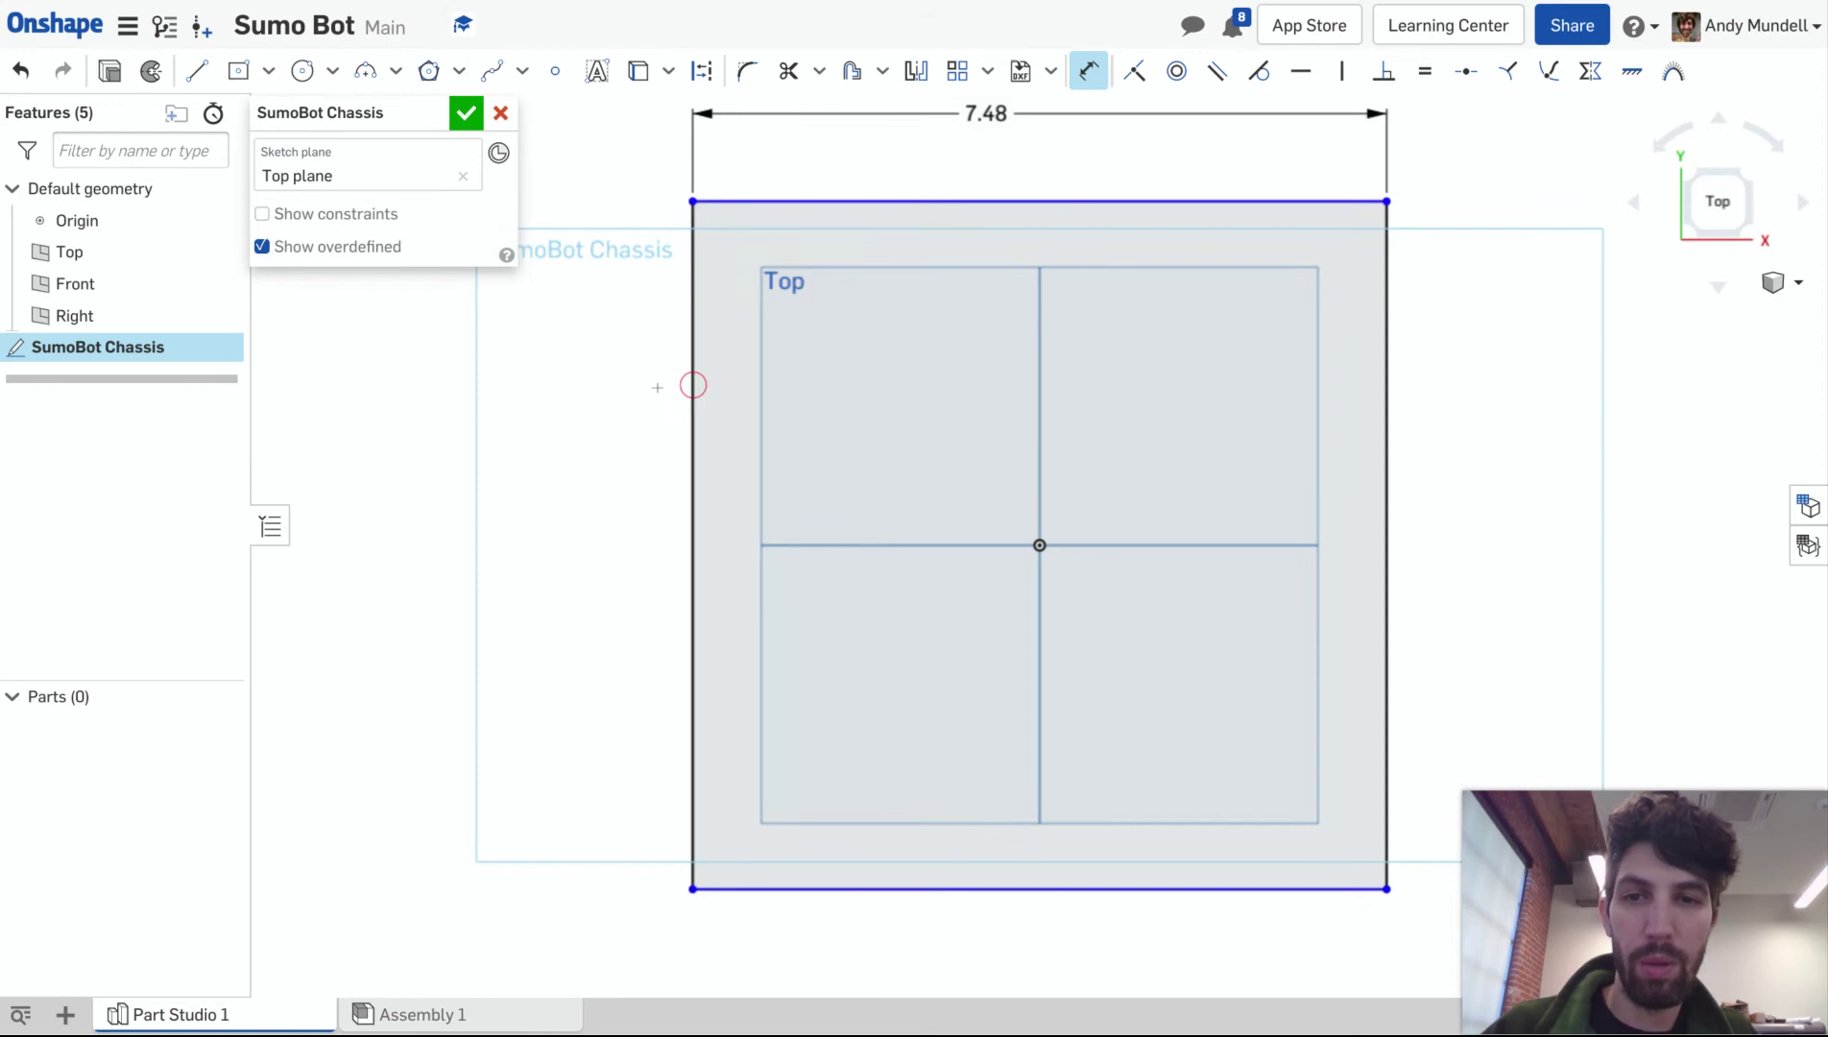
click(600, 420)
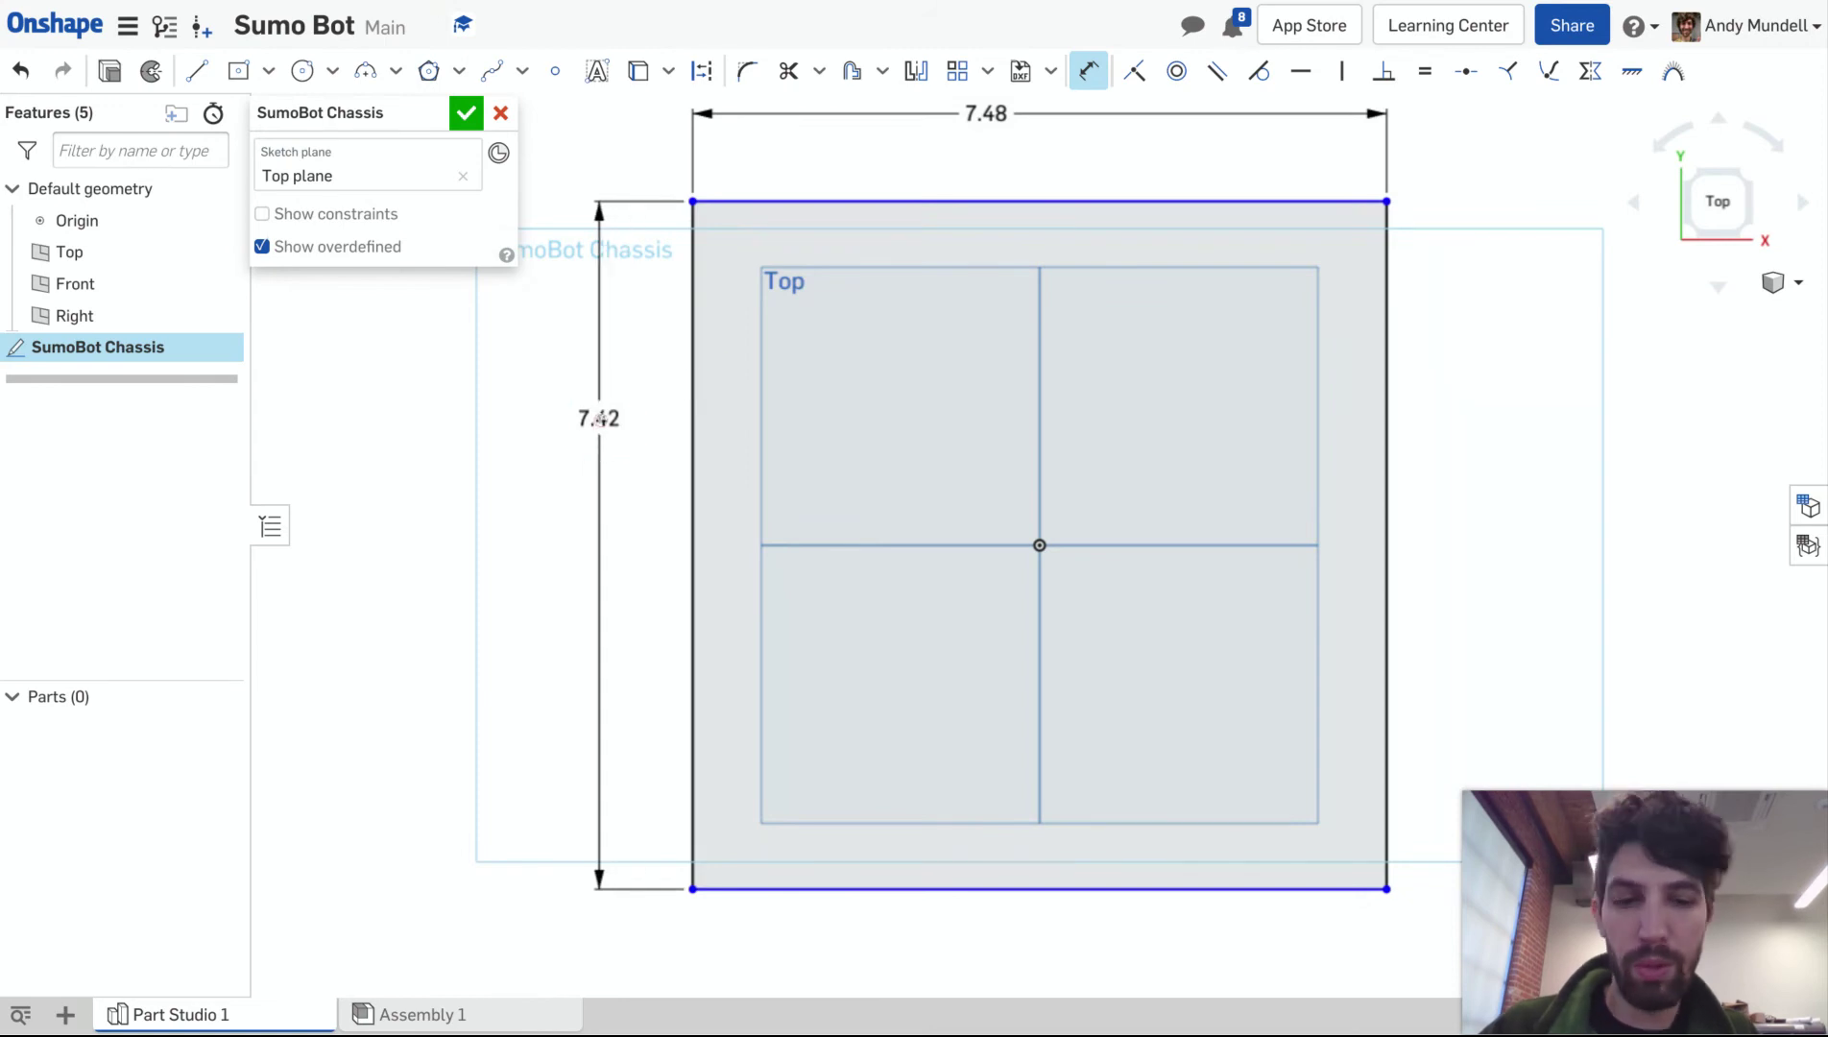
text(9)
key(BackSpace)
text(190mm)
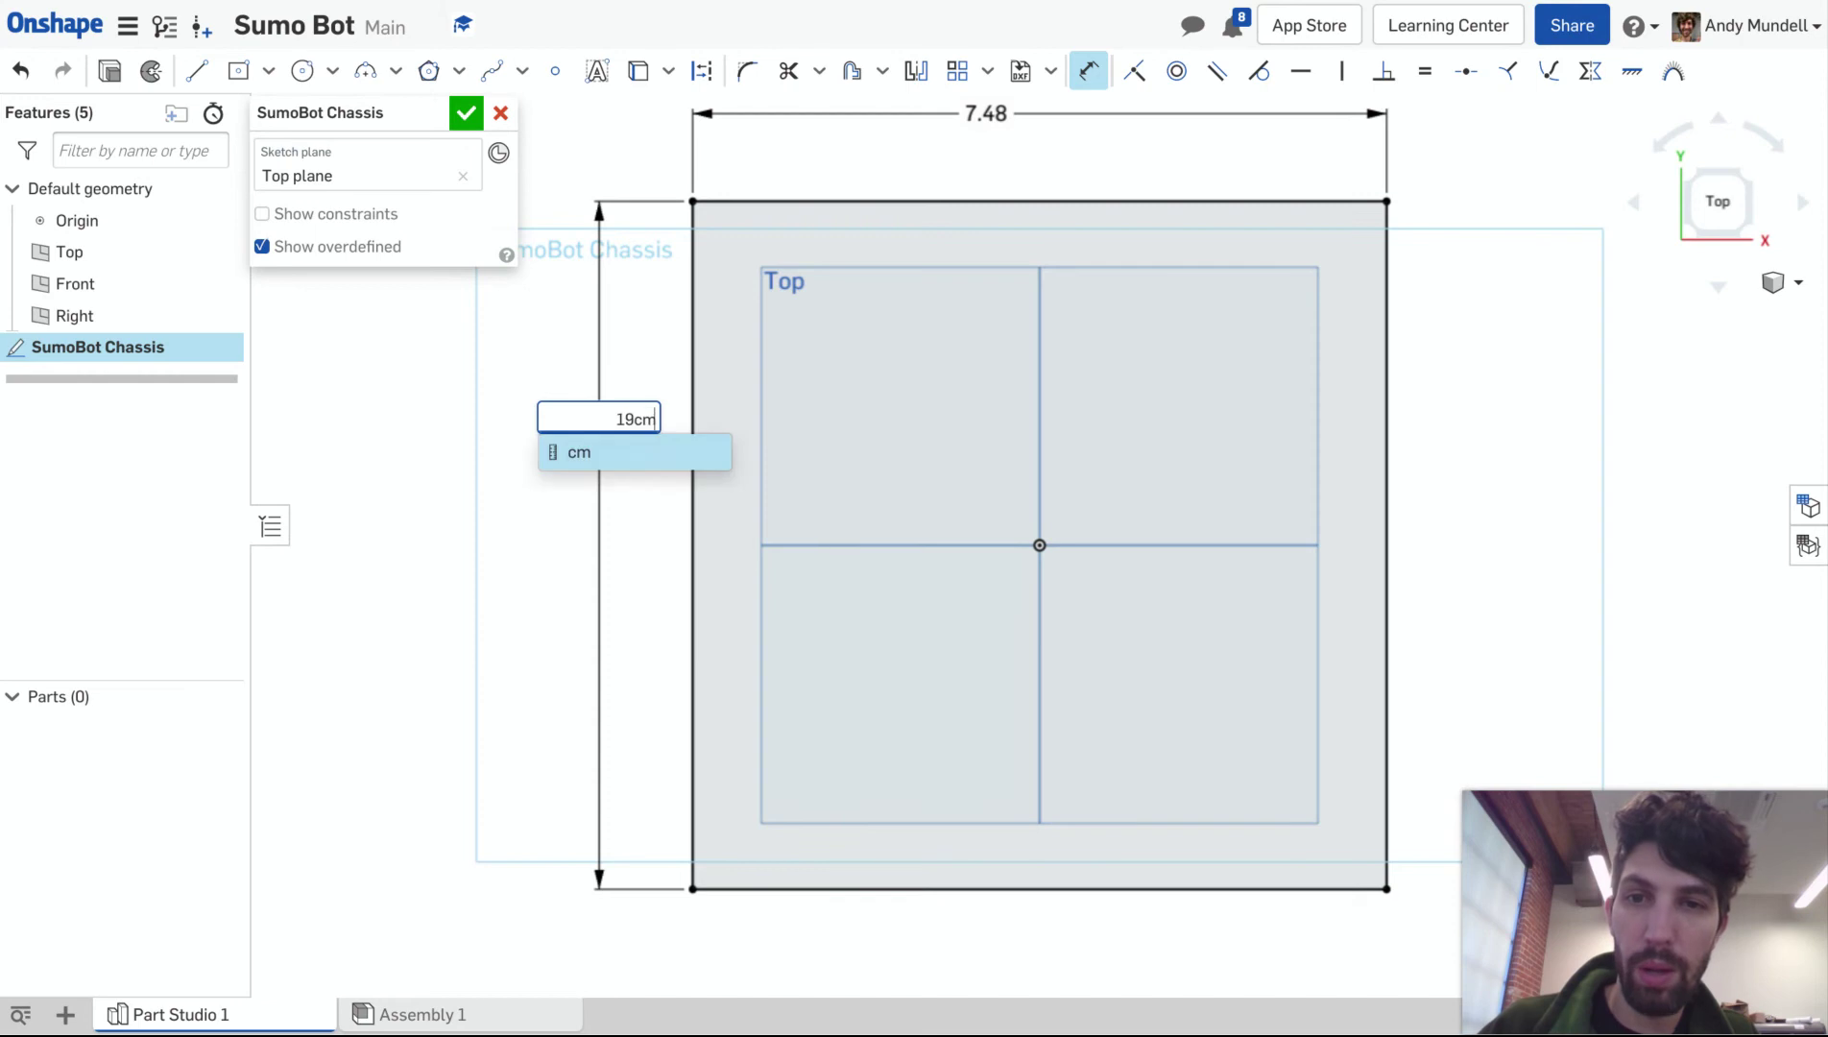
key(Return)
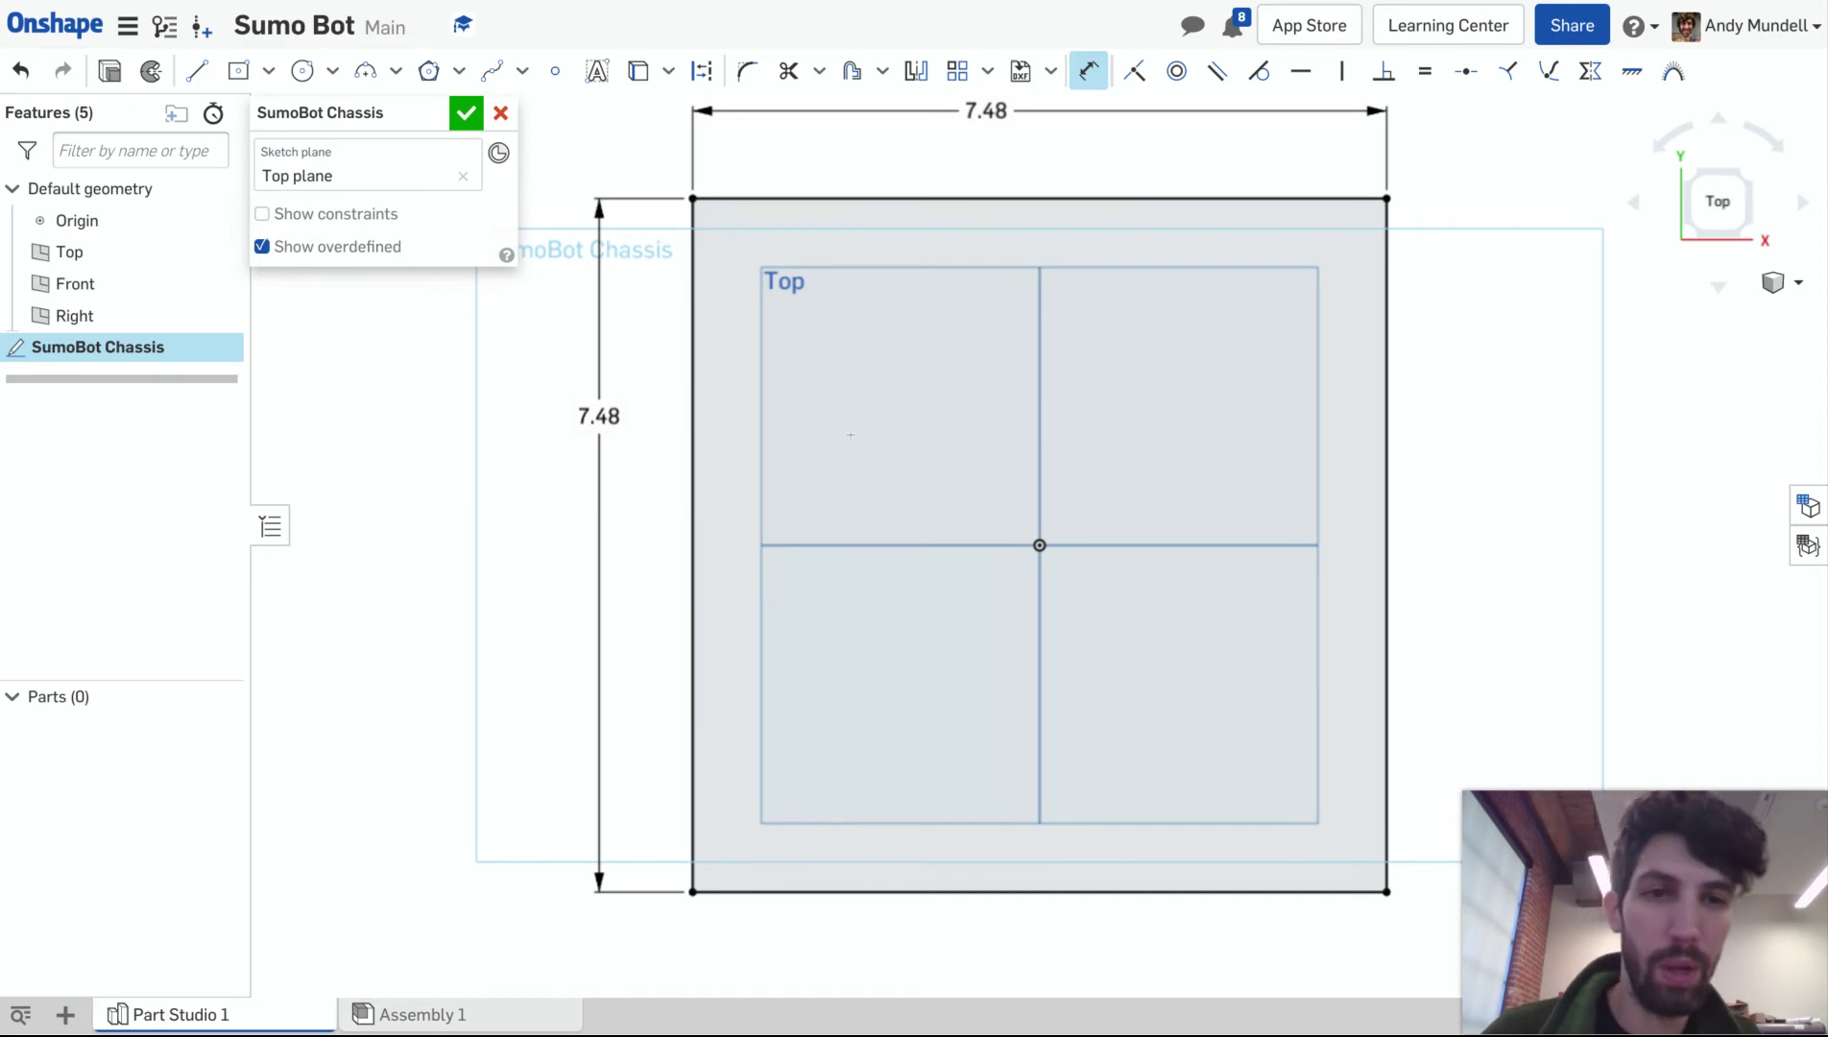
scroll(1499, 351, down, 1)
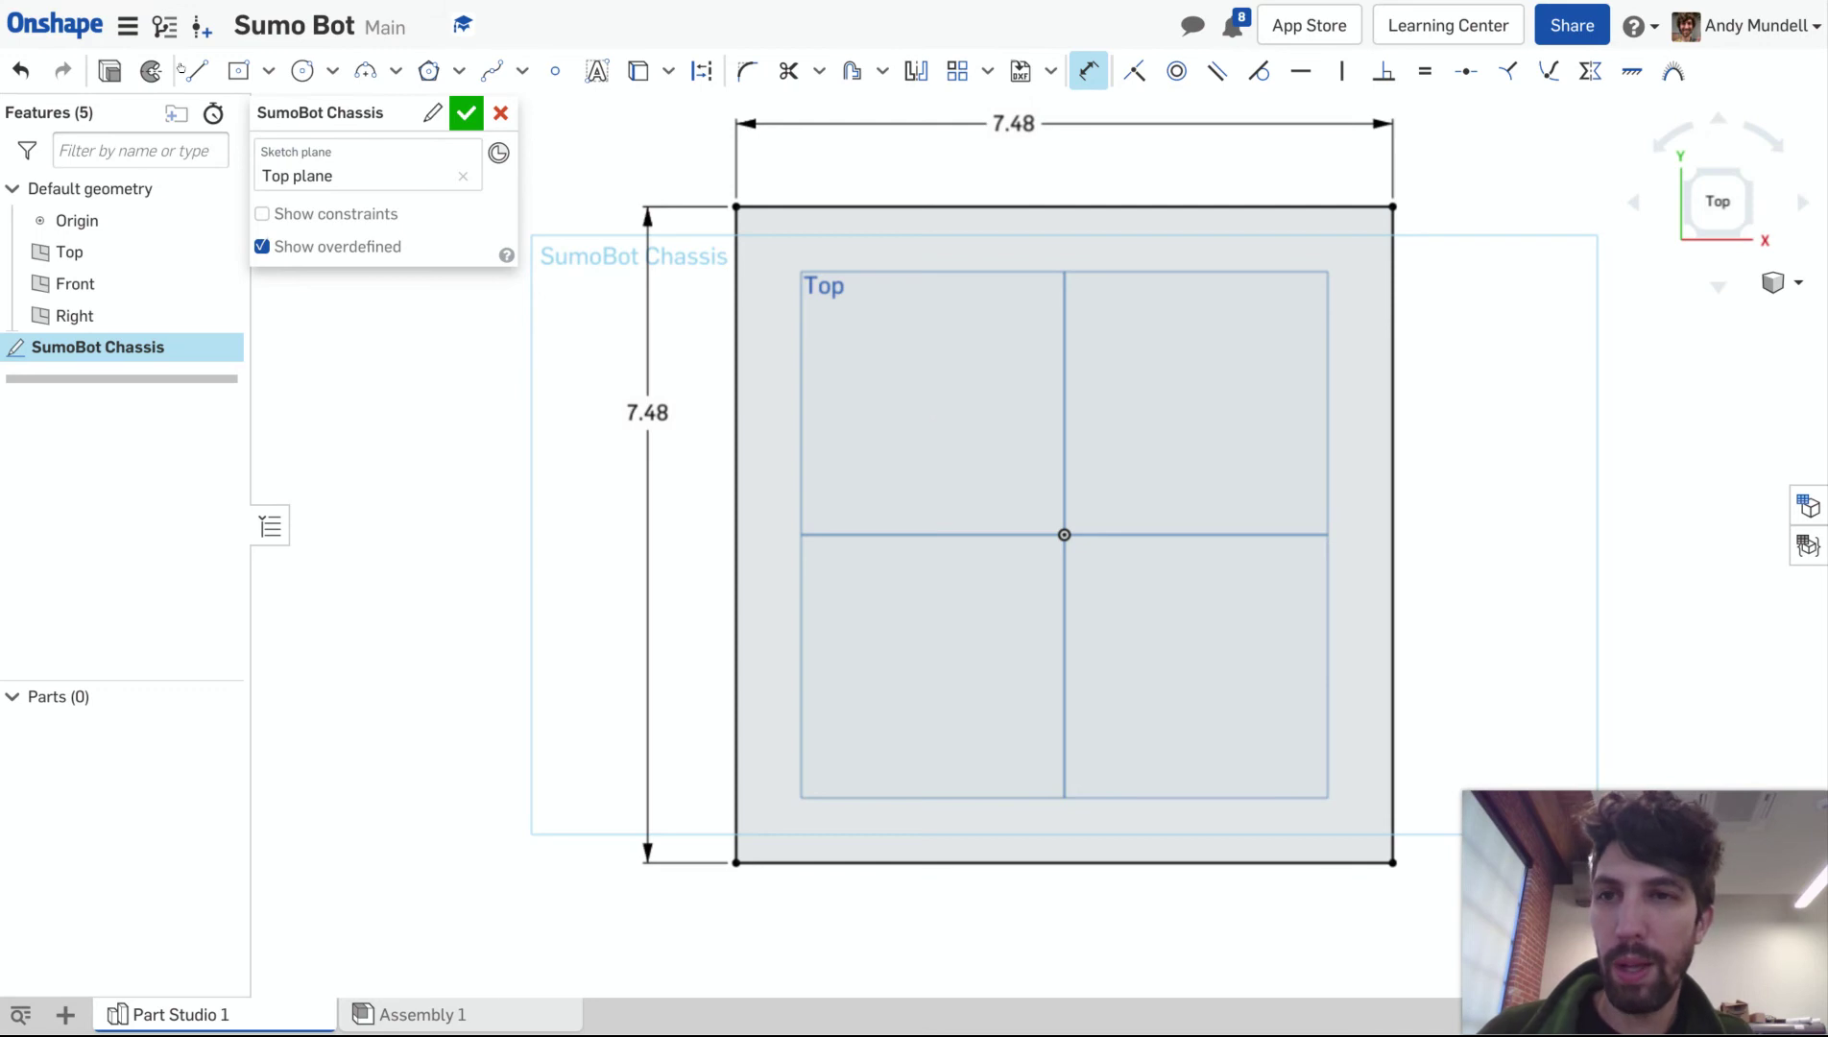
click(128, 27)
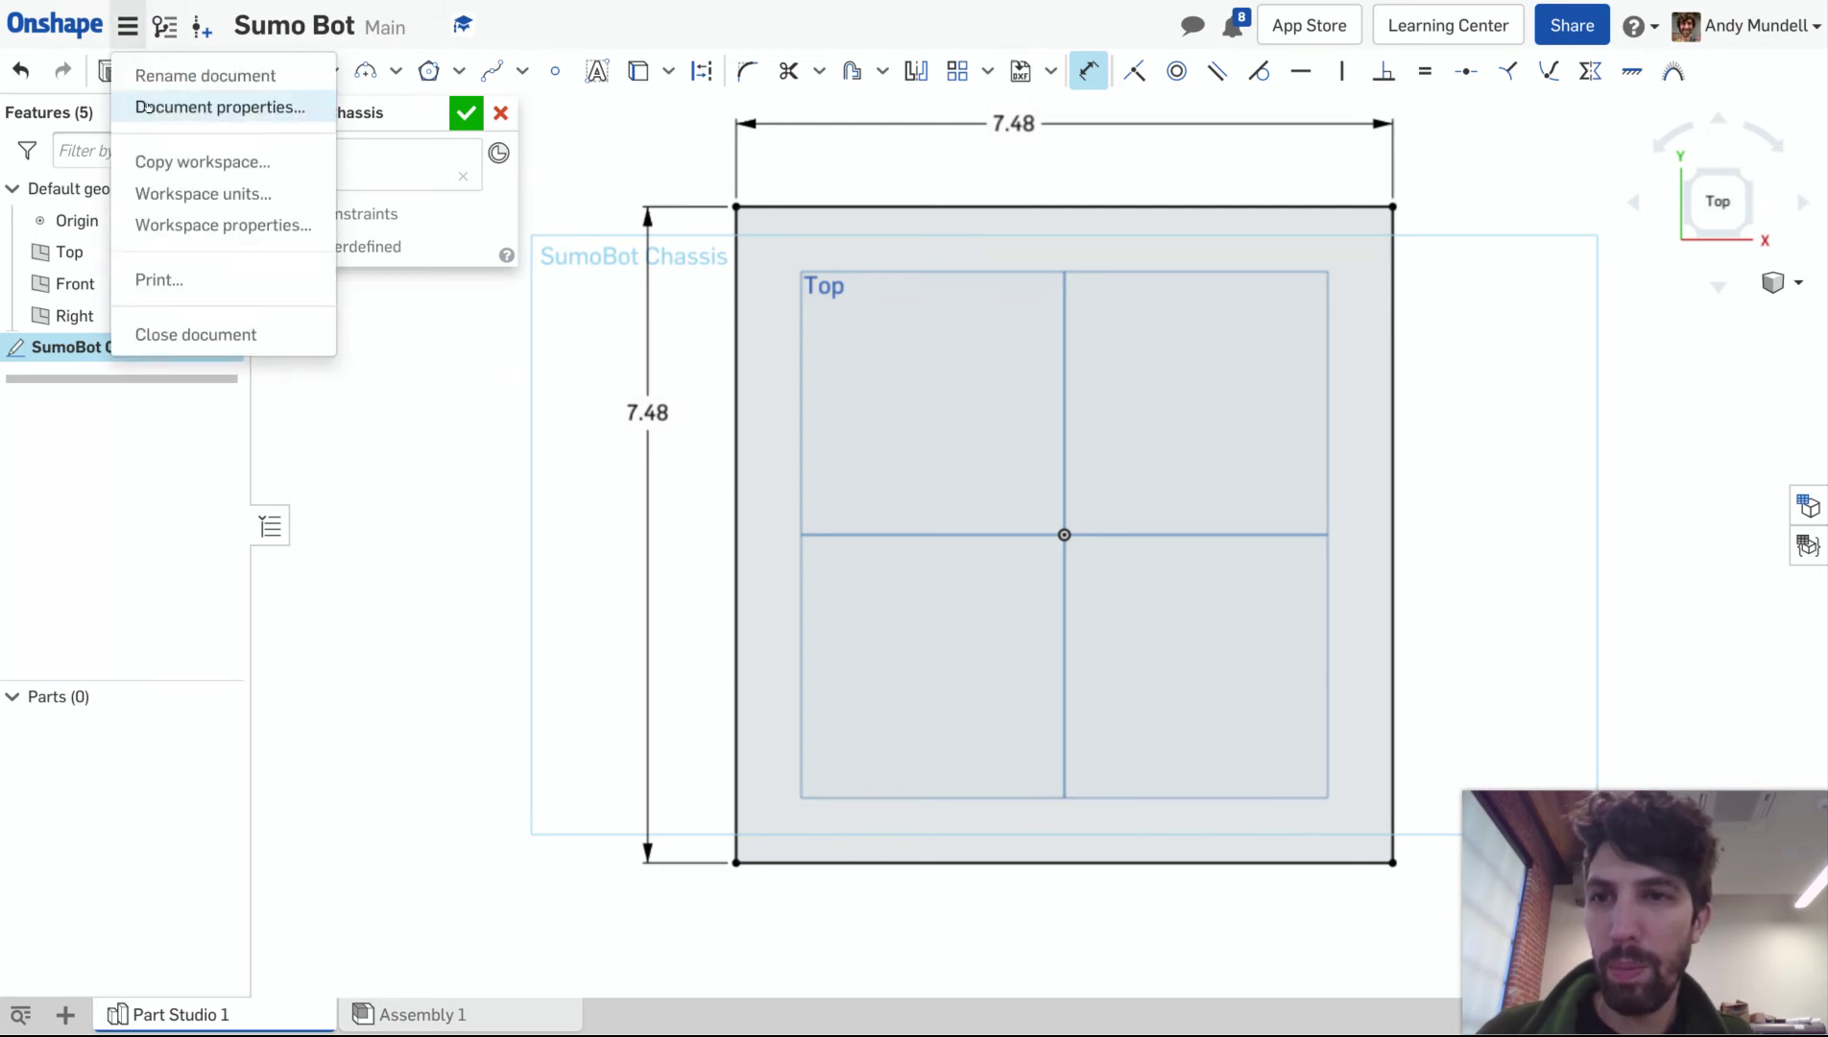
Step: Set the workspace default length unit to Centimeter and reopen the SumoBot Chassis sketch
click(159, 195)
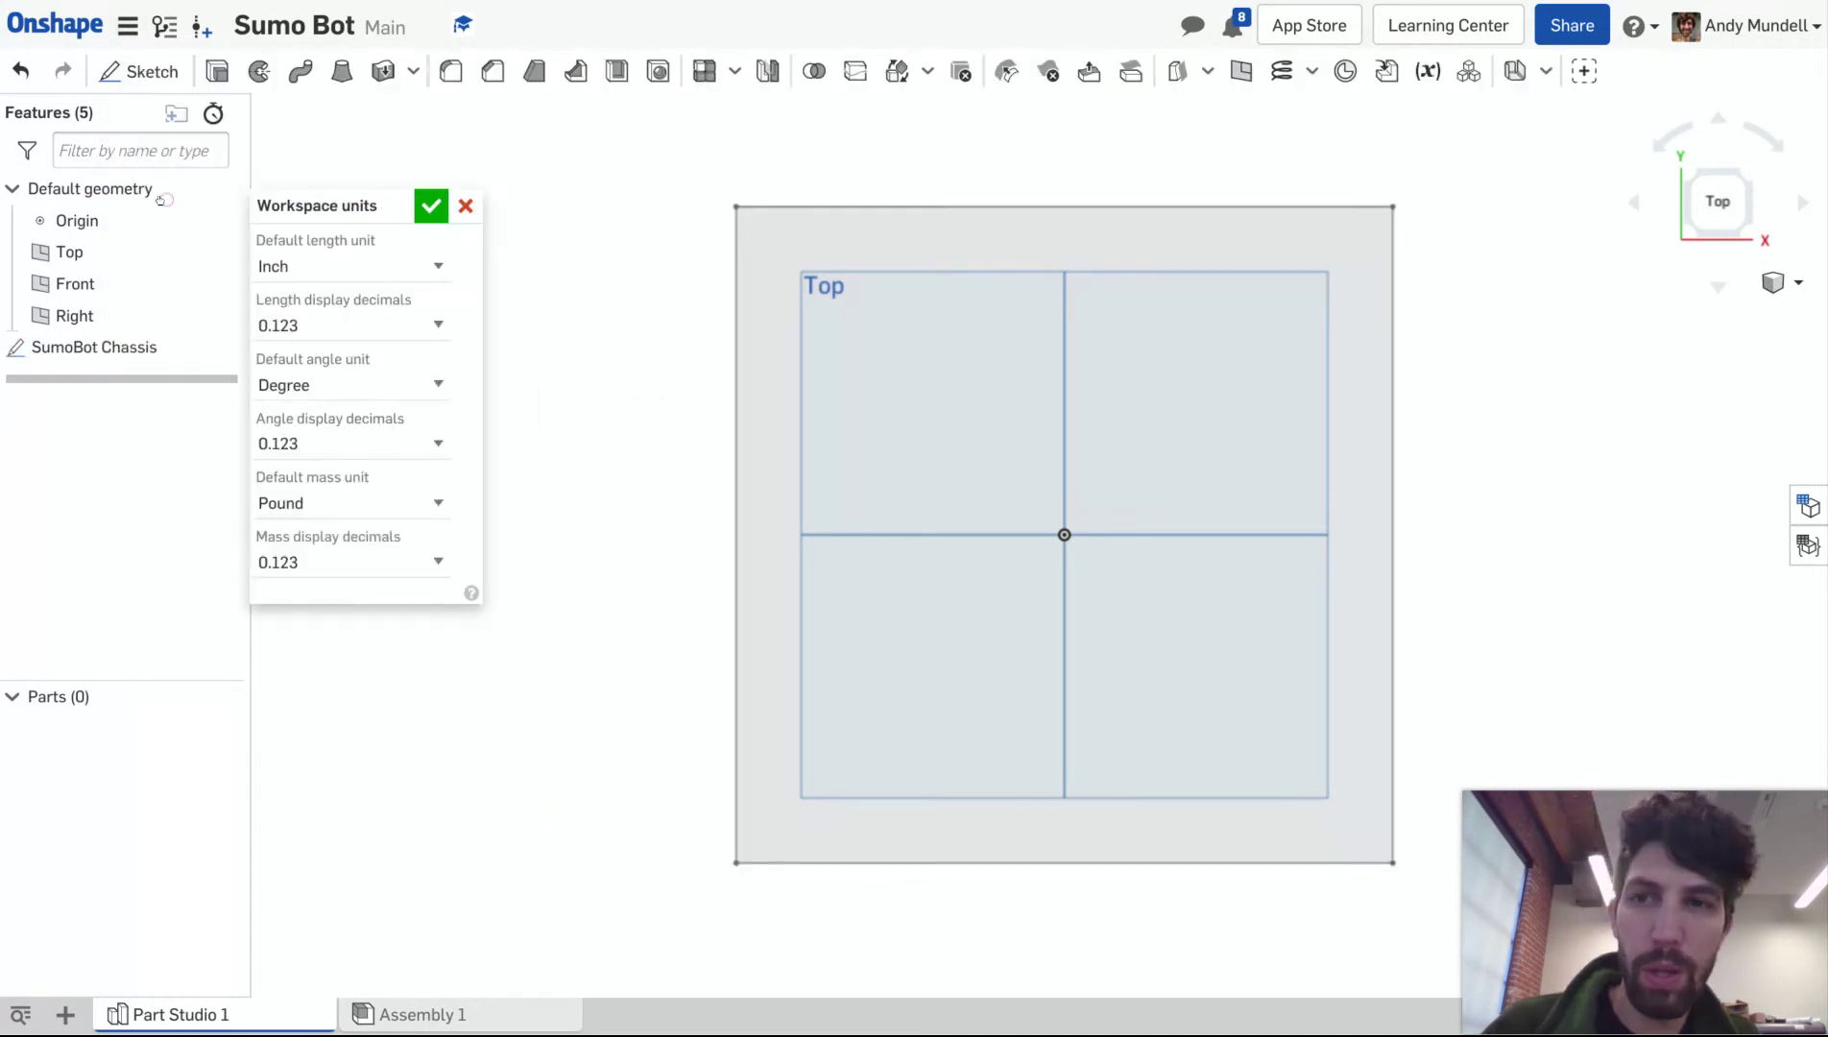
click(316, 274)
click(317, 209)
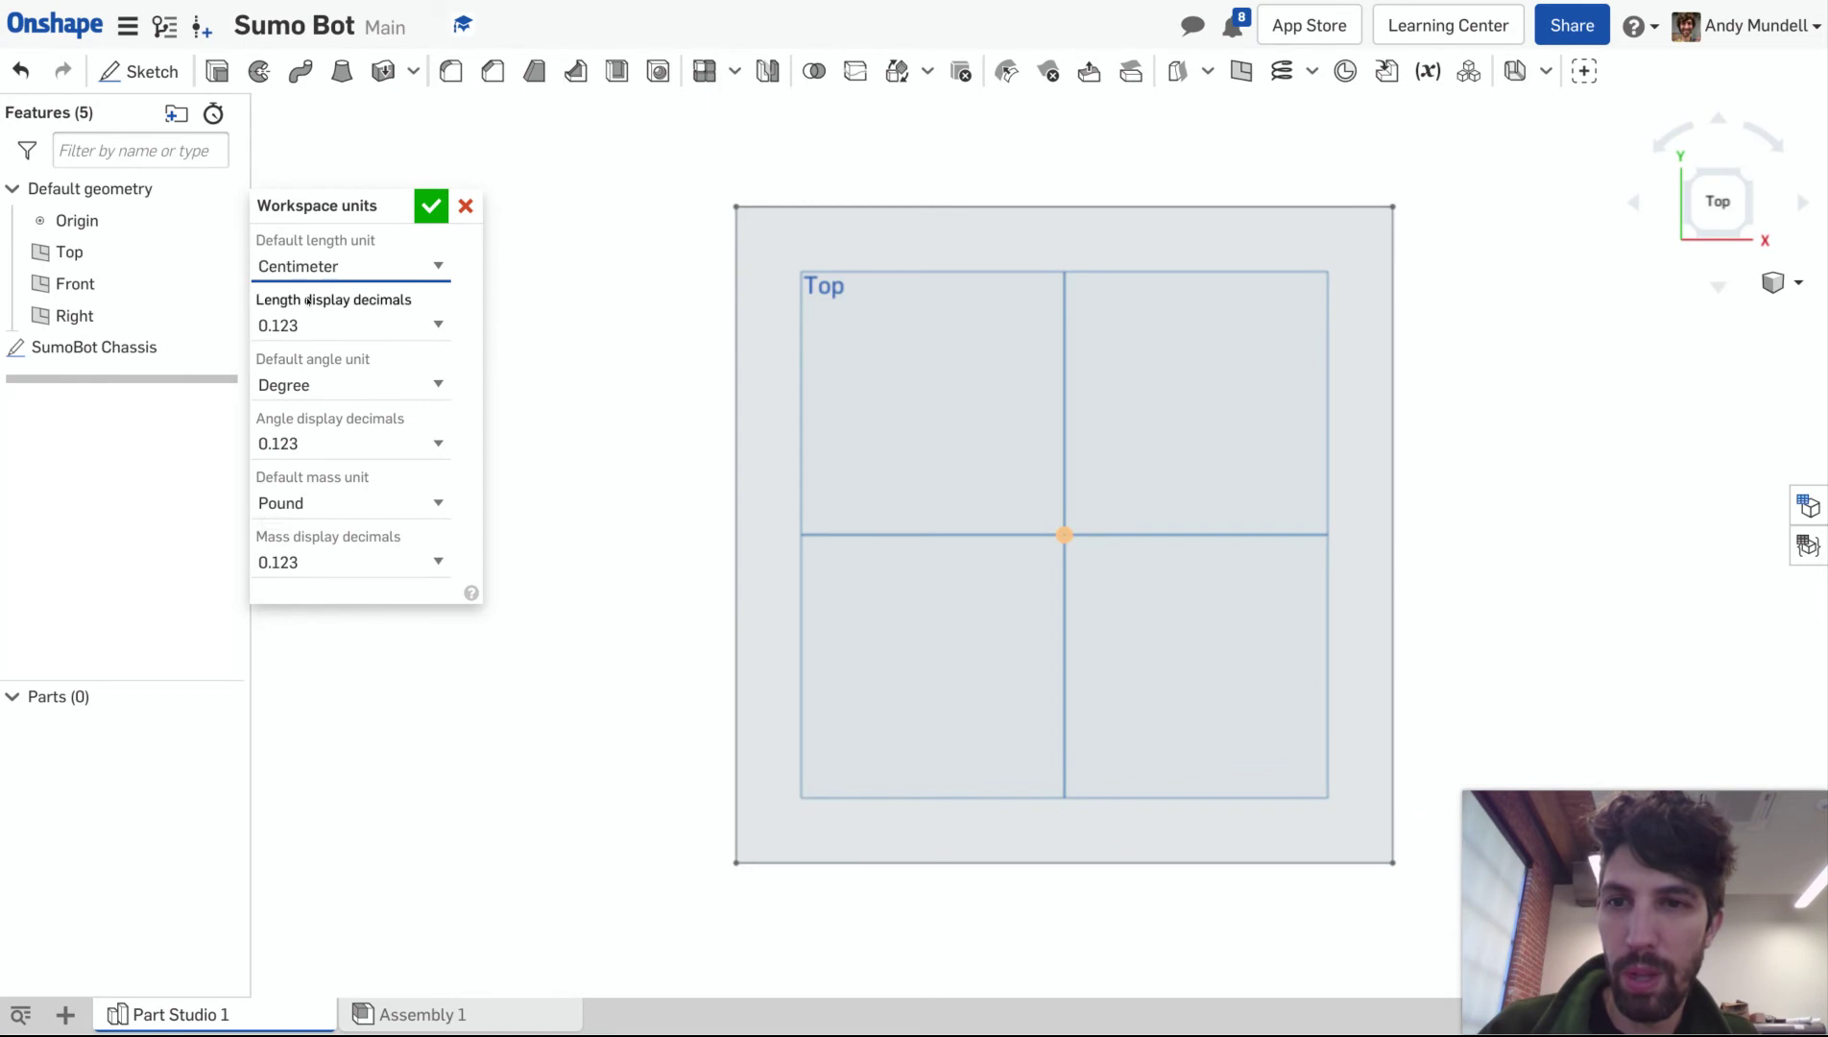
click(431, 206)
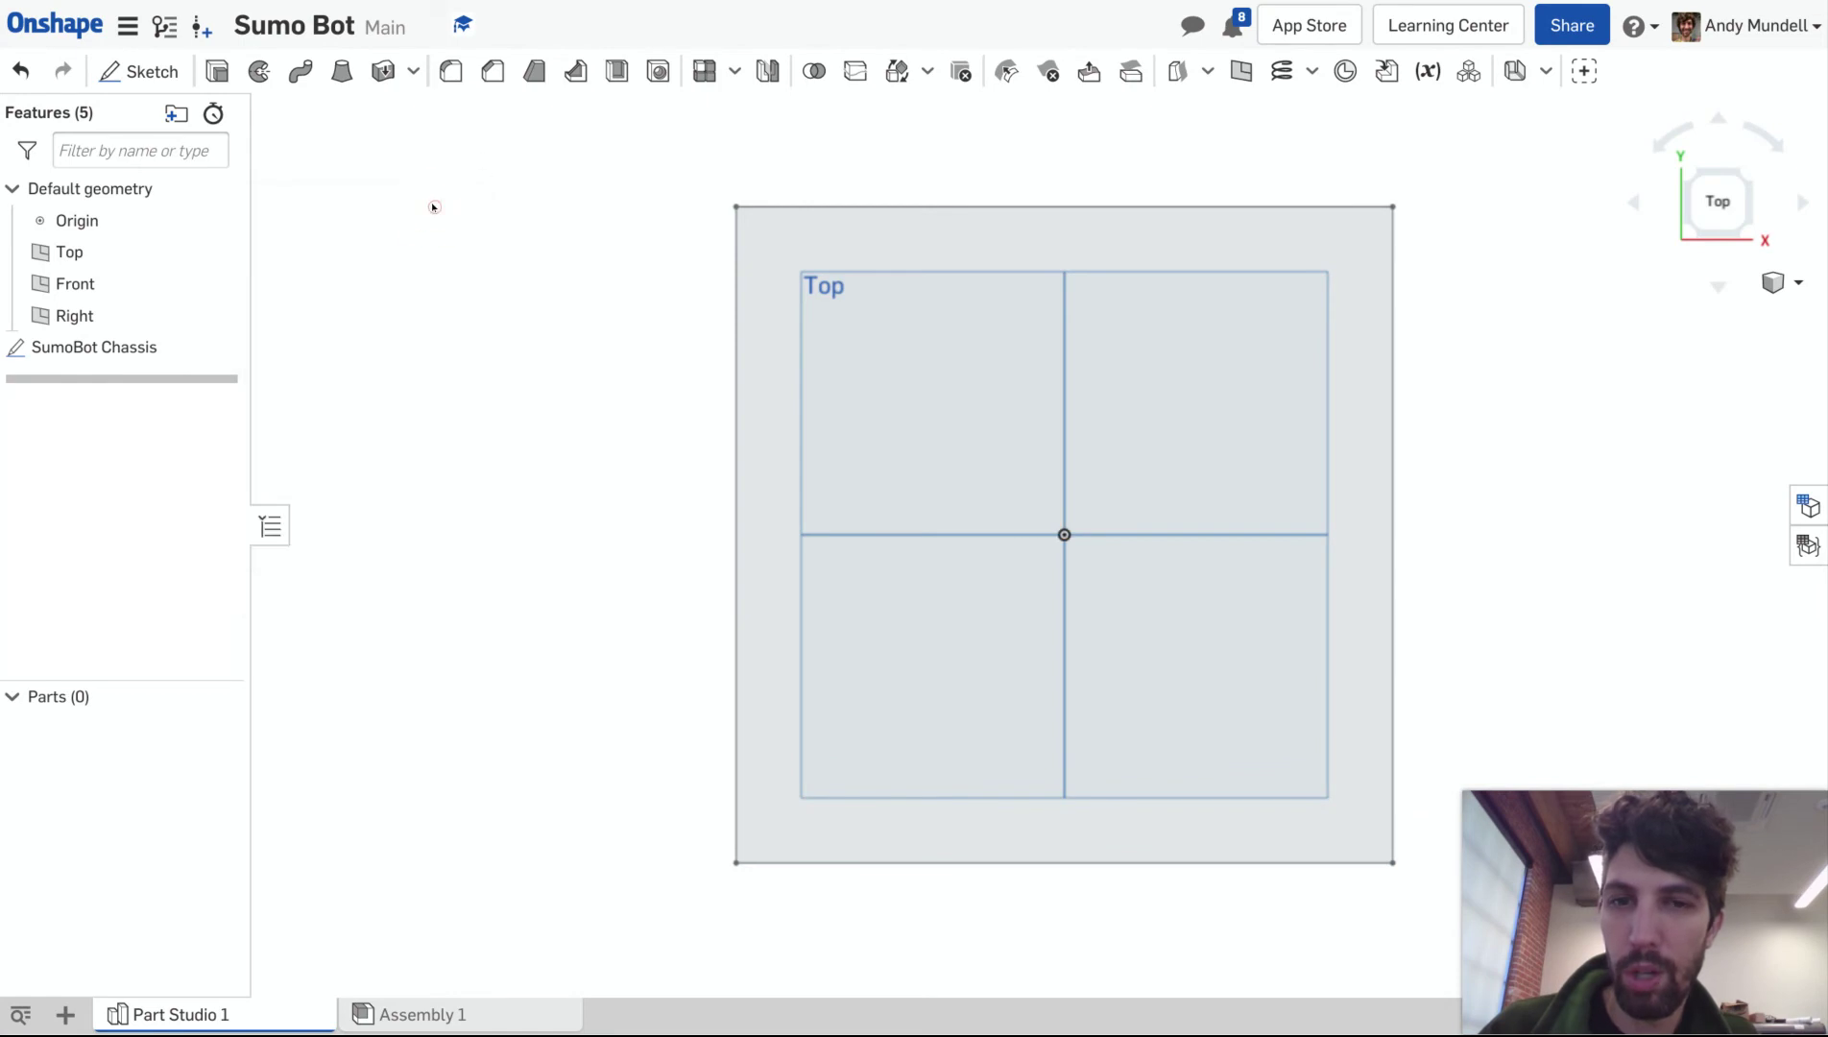
double_click(67, 348)
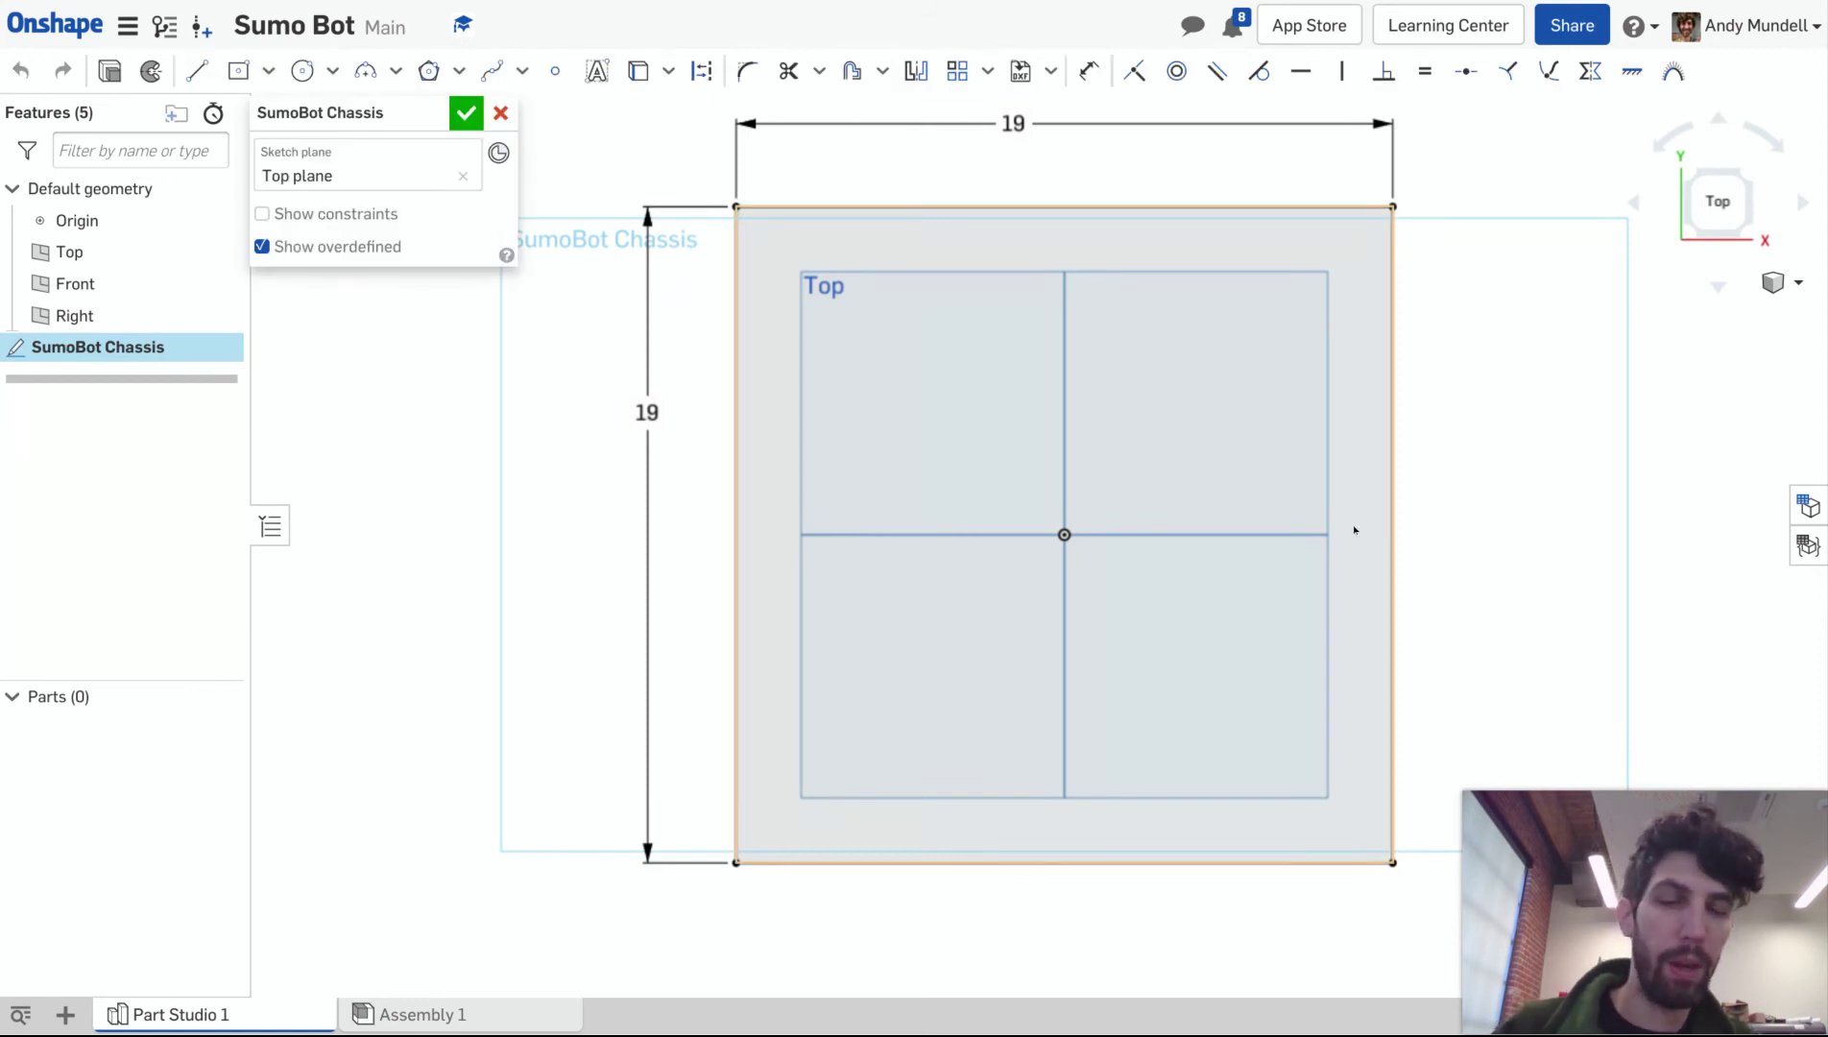
Step: Zoom out and back in to inspect the 19 × 19 cm chassis square
scroll(1353, 524, down, 1)
scroll(1353, 524, up, 1)
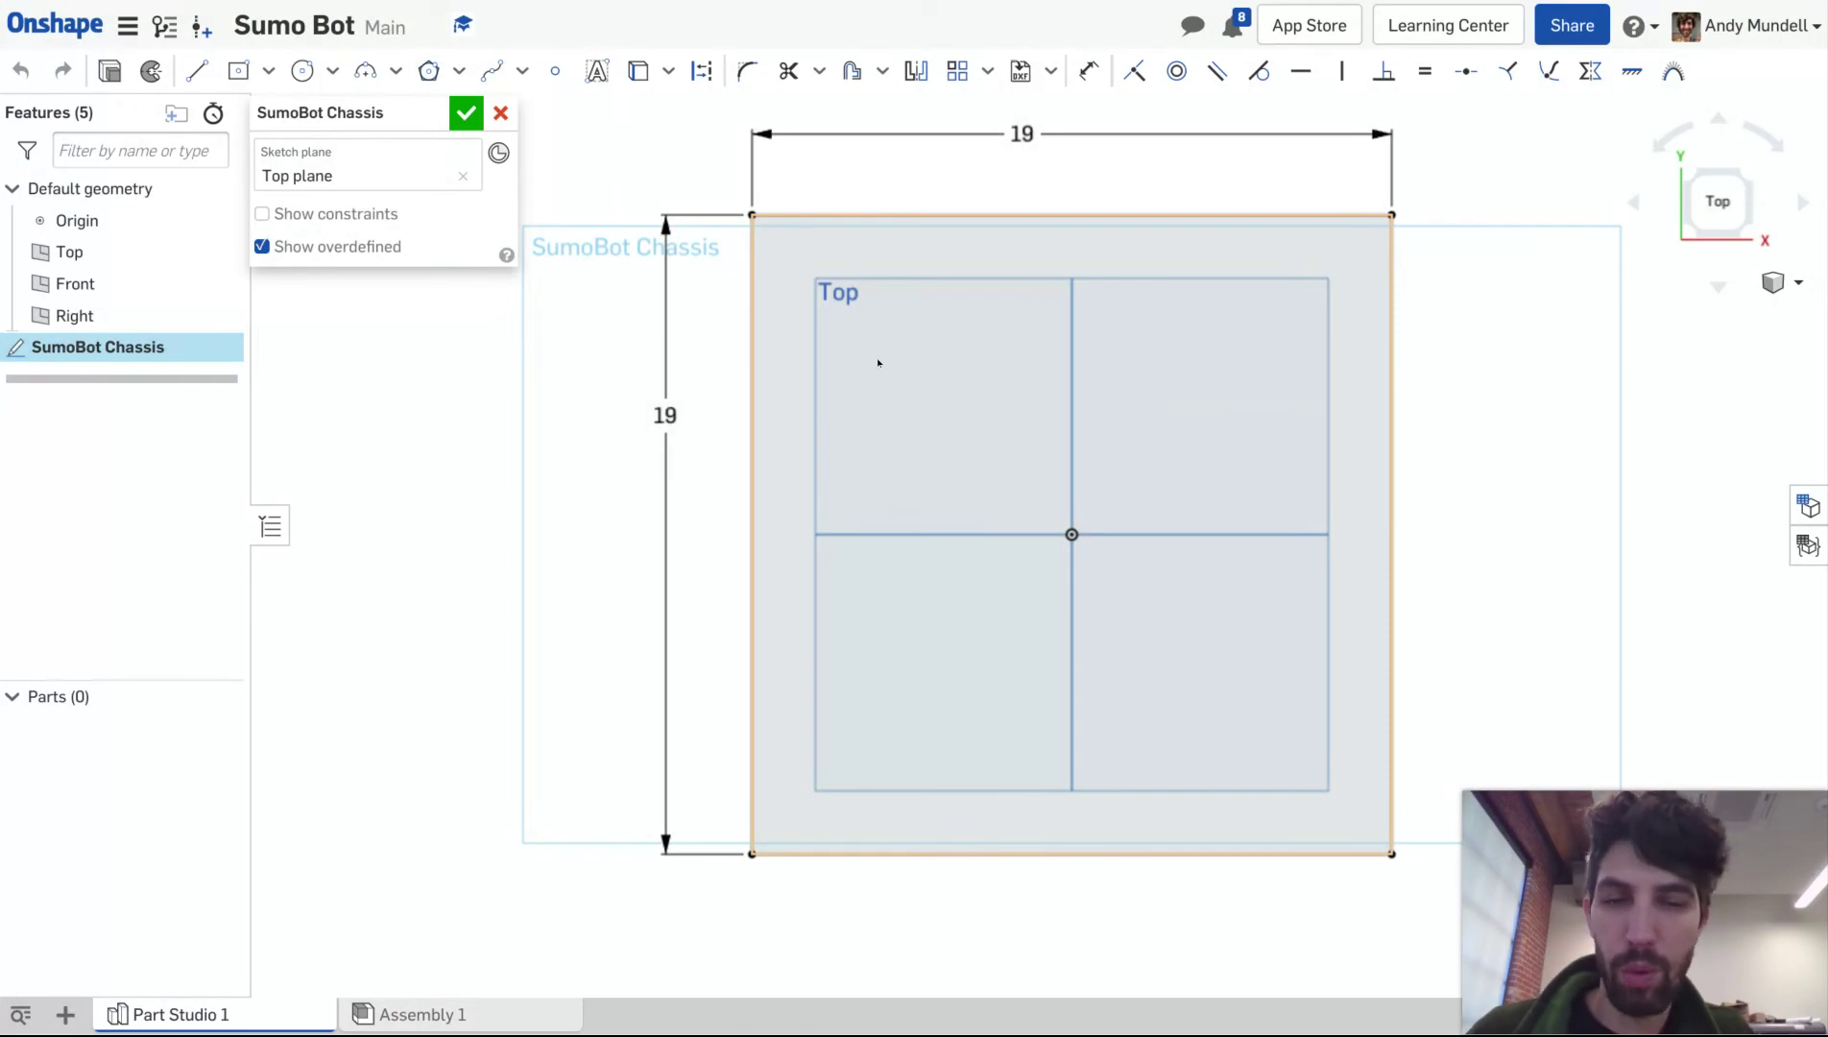
Step: Draw two center-point wheel-cutout rectangles against the square's left and right edges
click(238, 71)
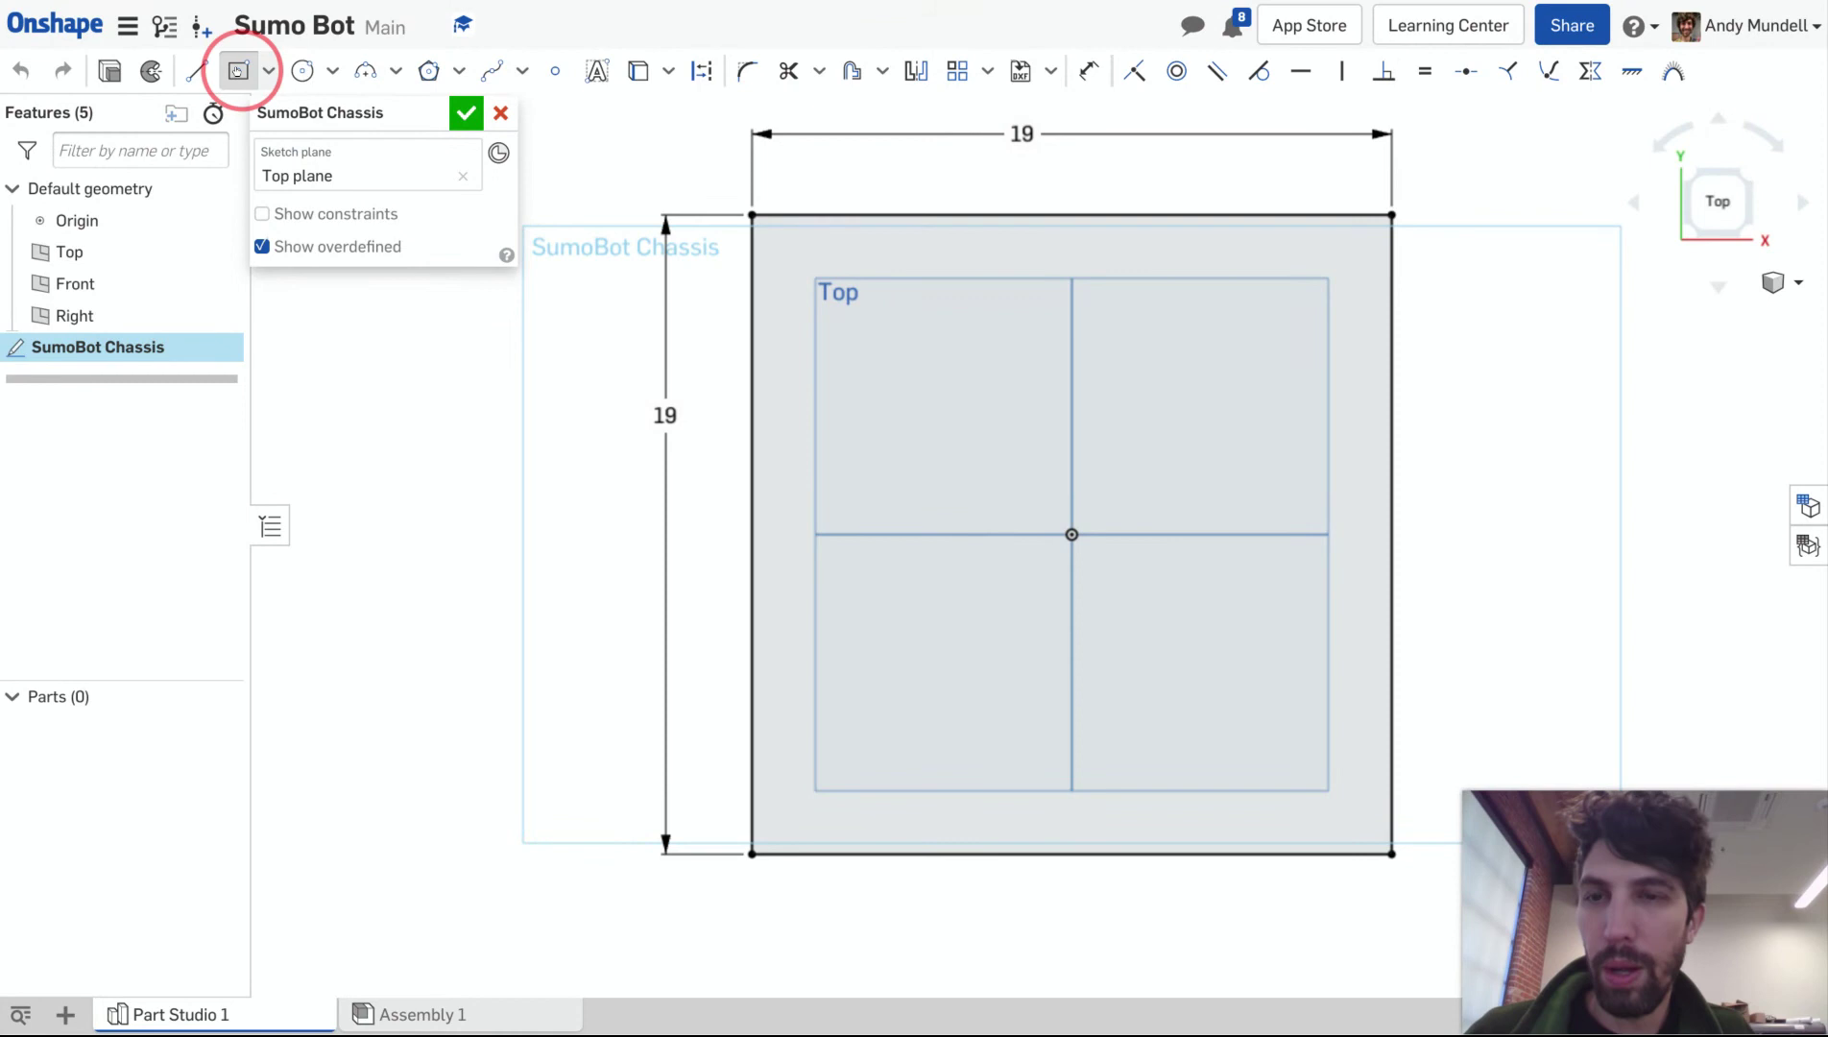
click(810, 409)
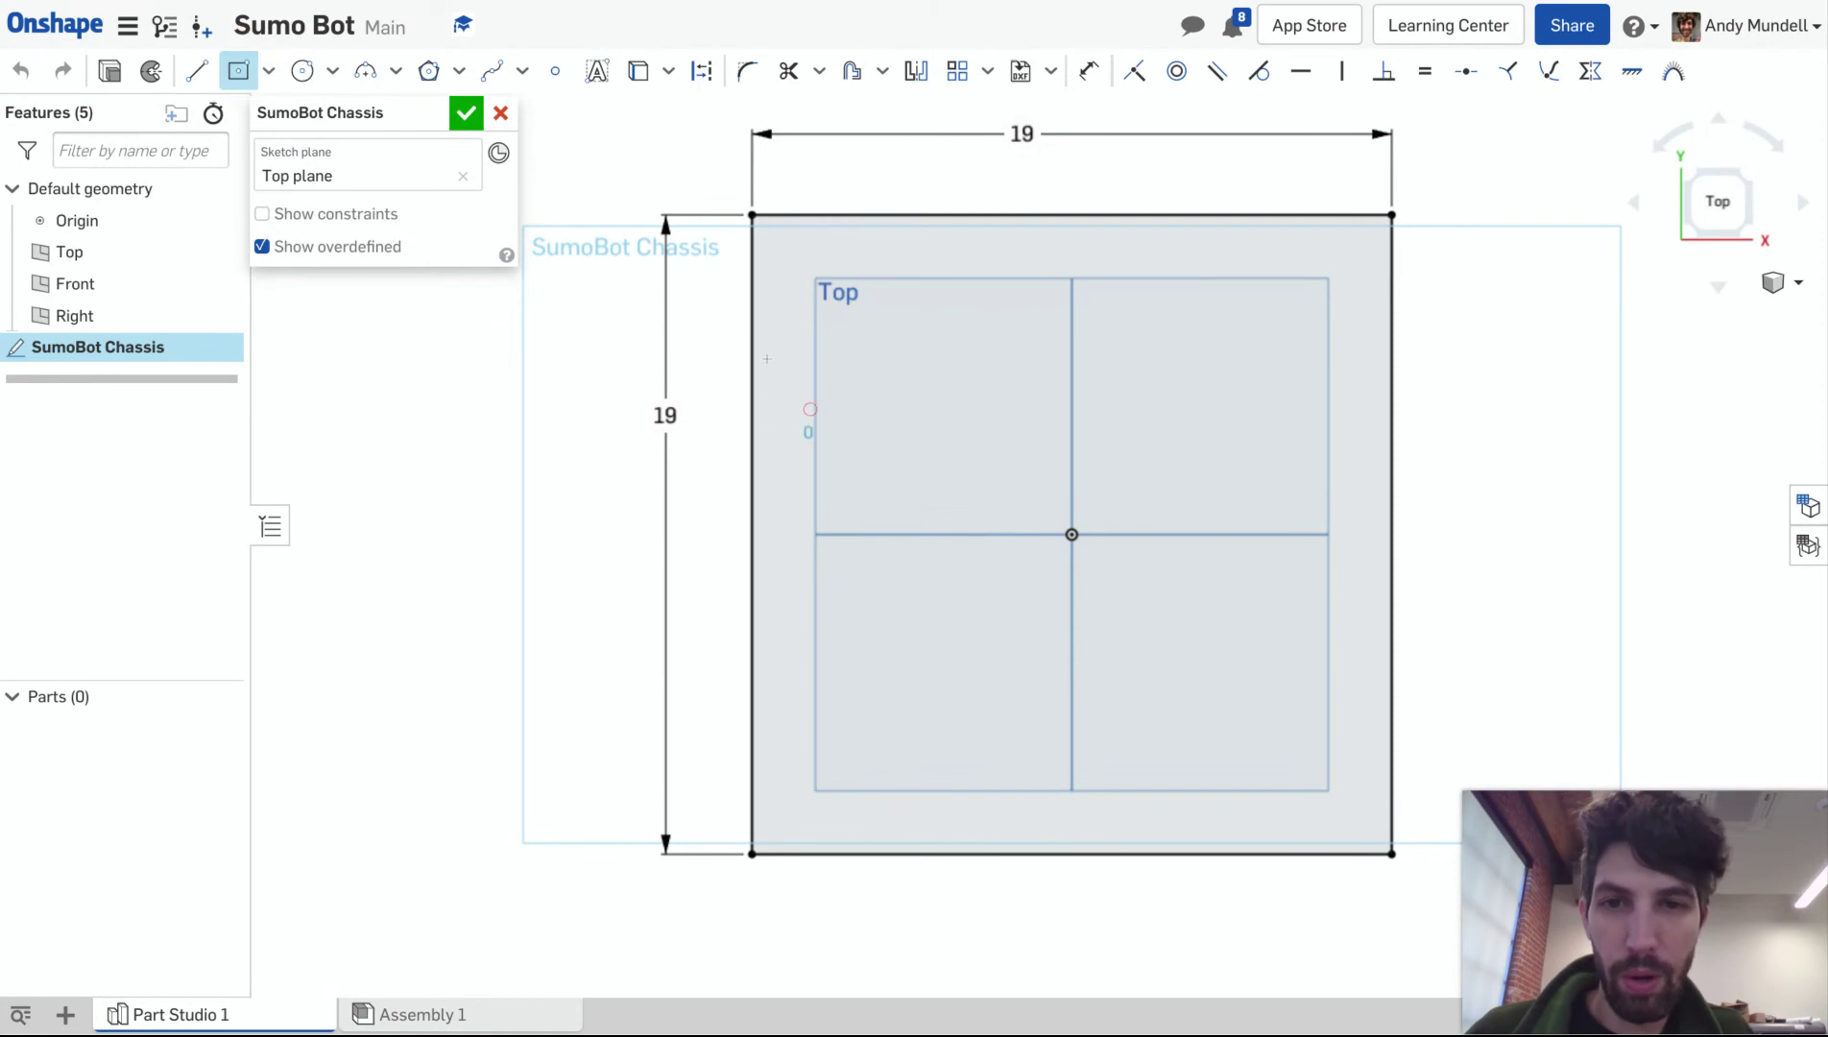
click(752, 305)
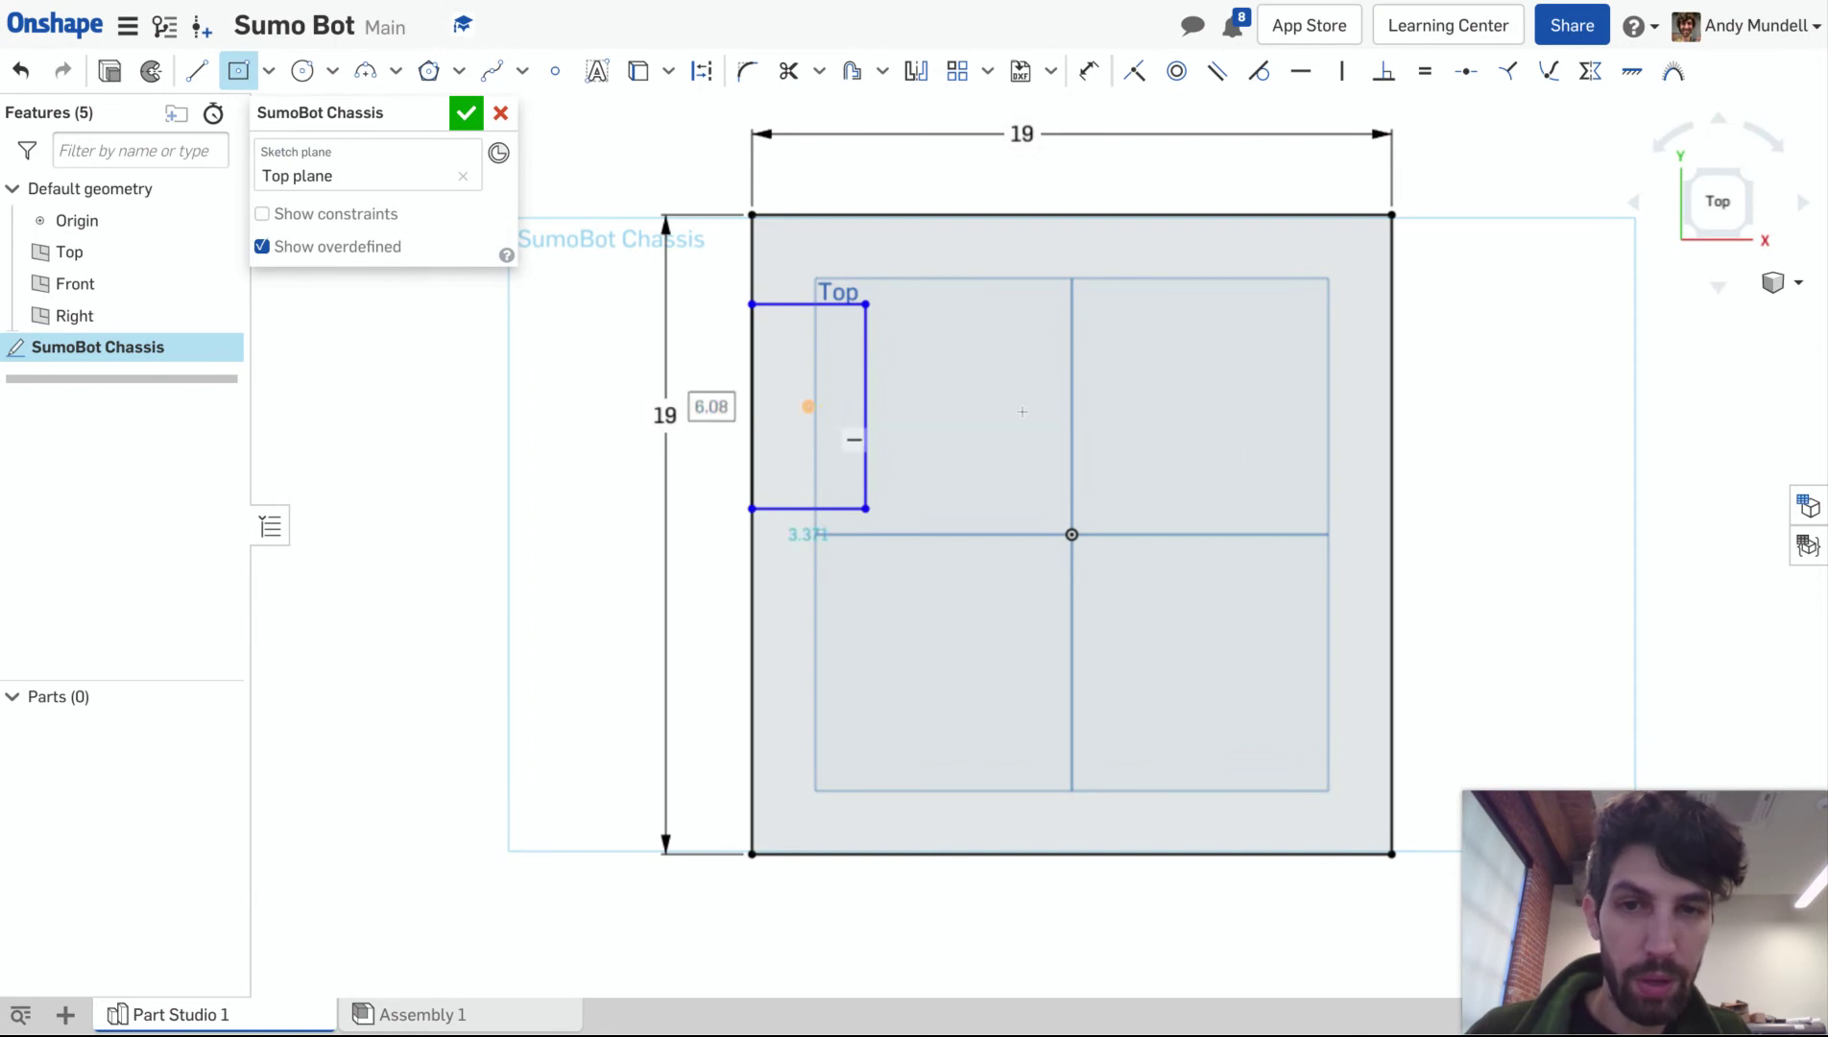
click(1327, 405)
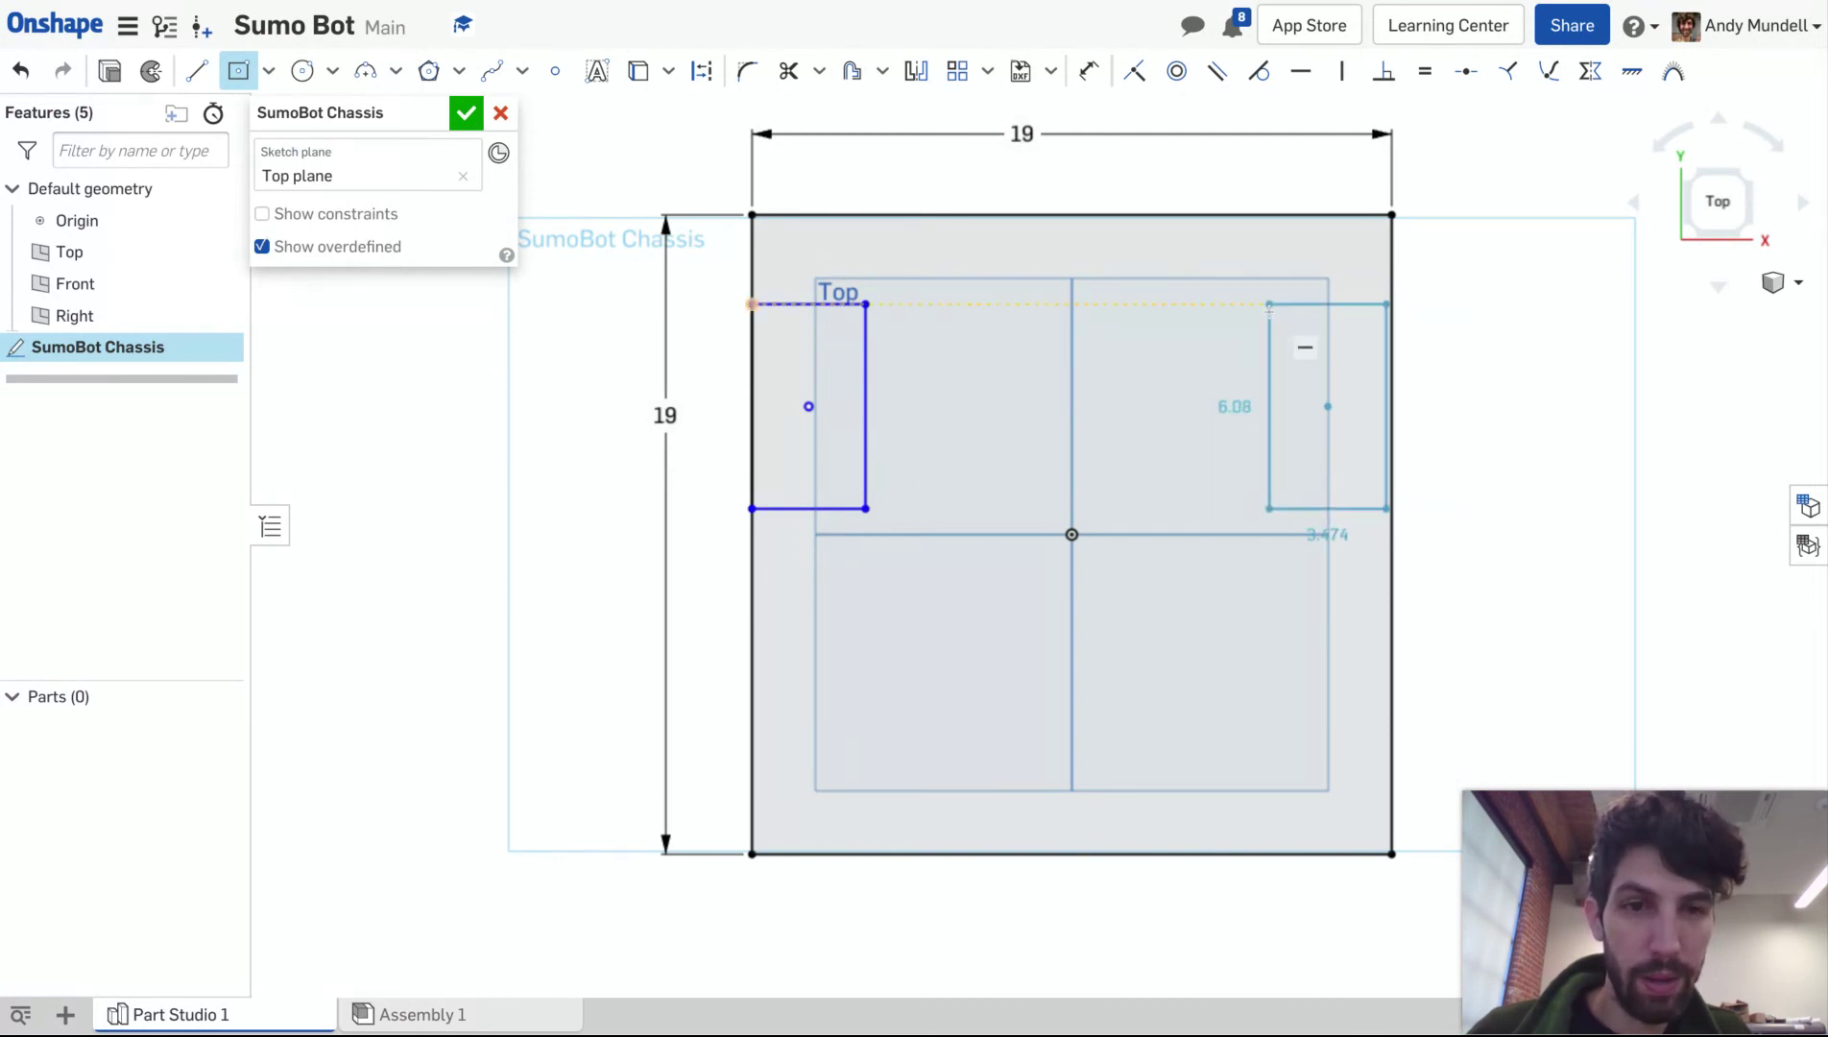
click(1394, 303)
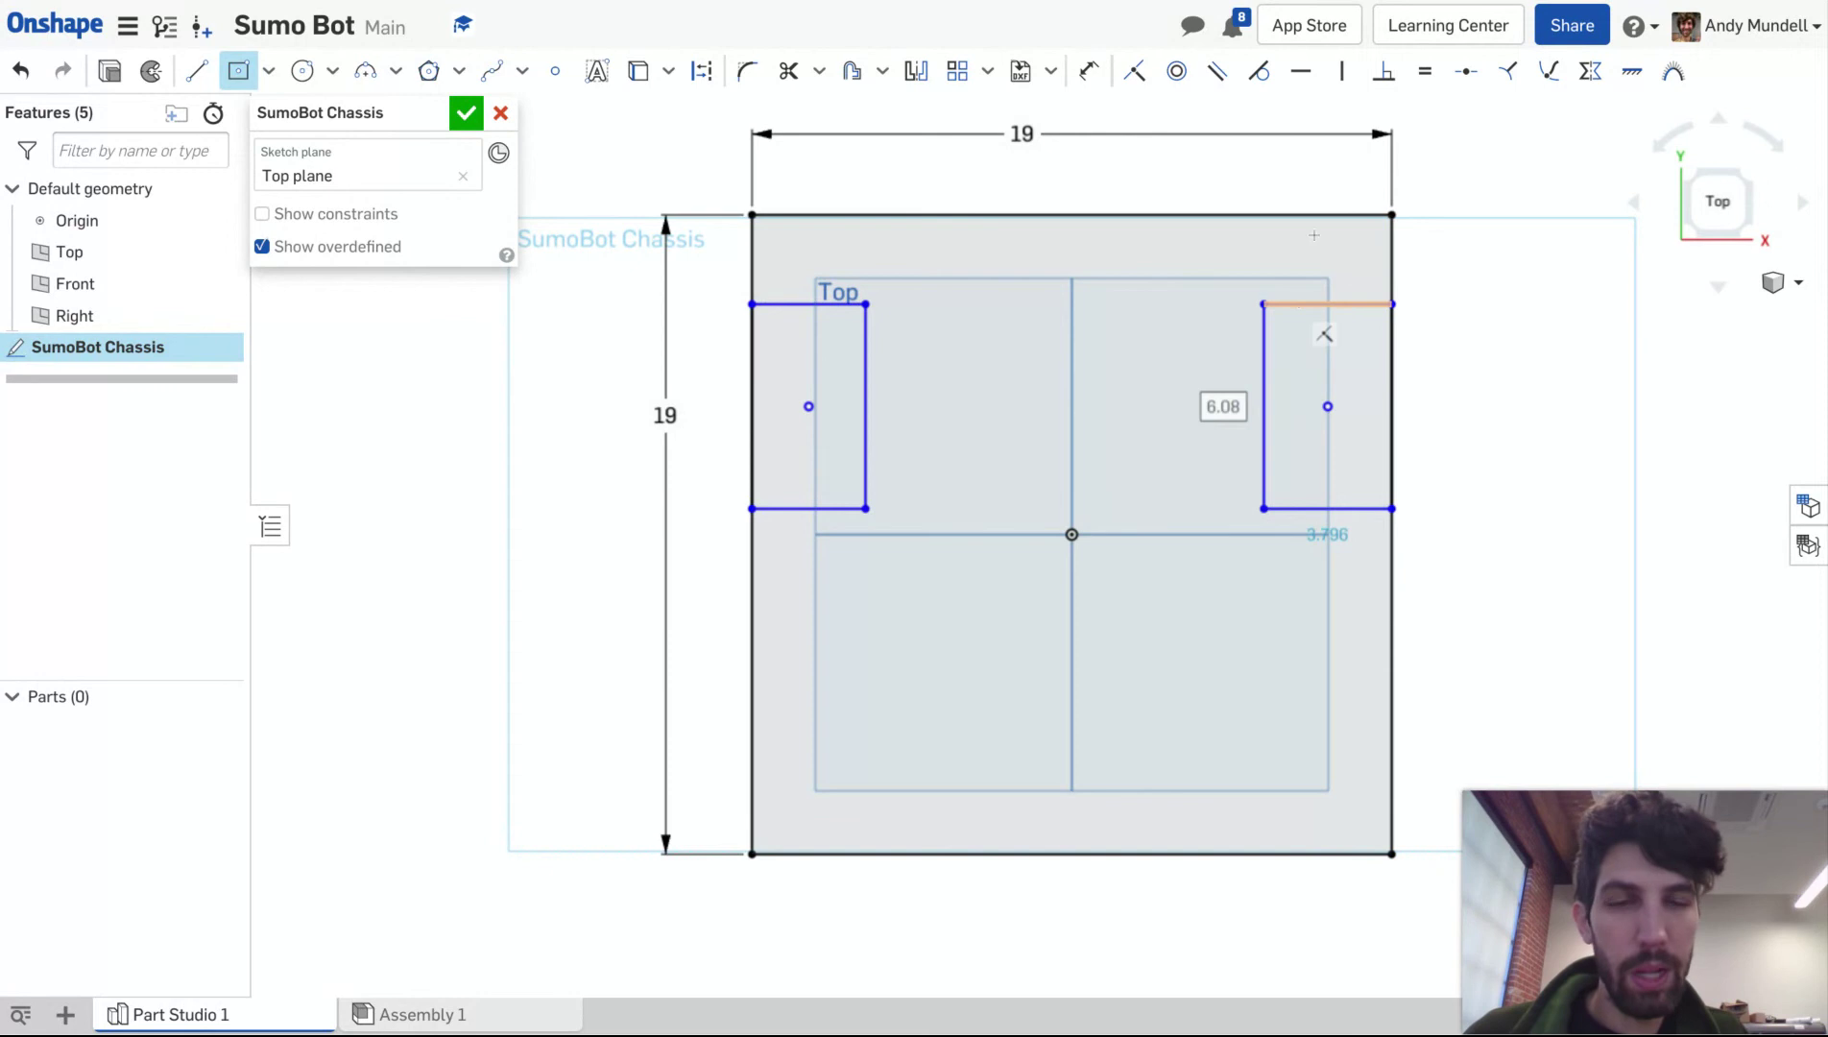
Step: Apply an Equal constraint between the right and left cutouts' top edges
click(1425, 72)
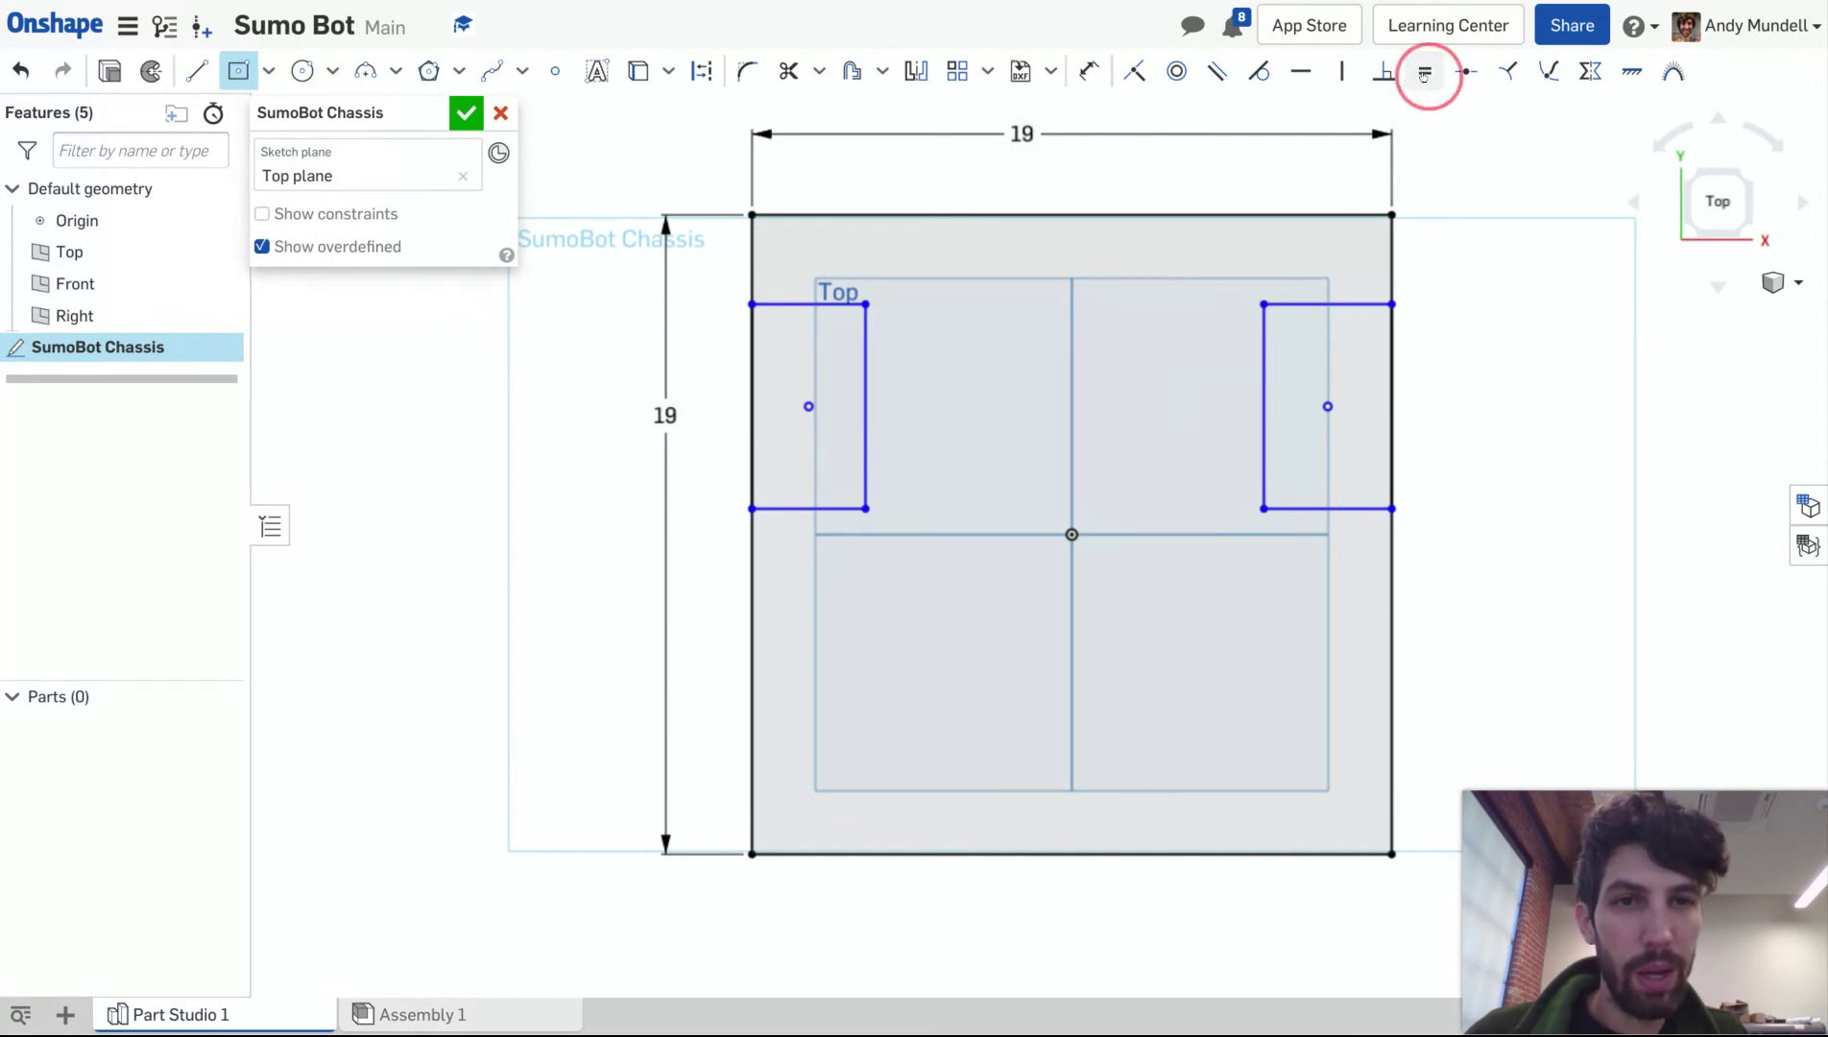
click(1345, 306)
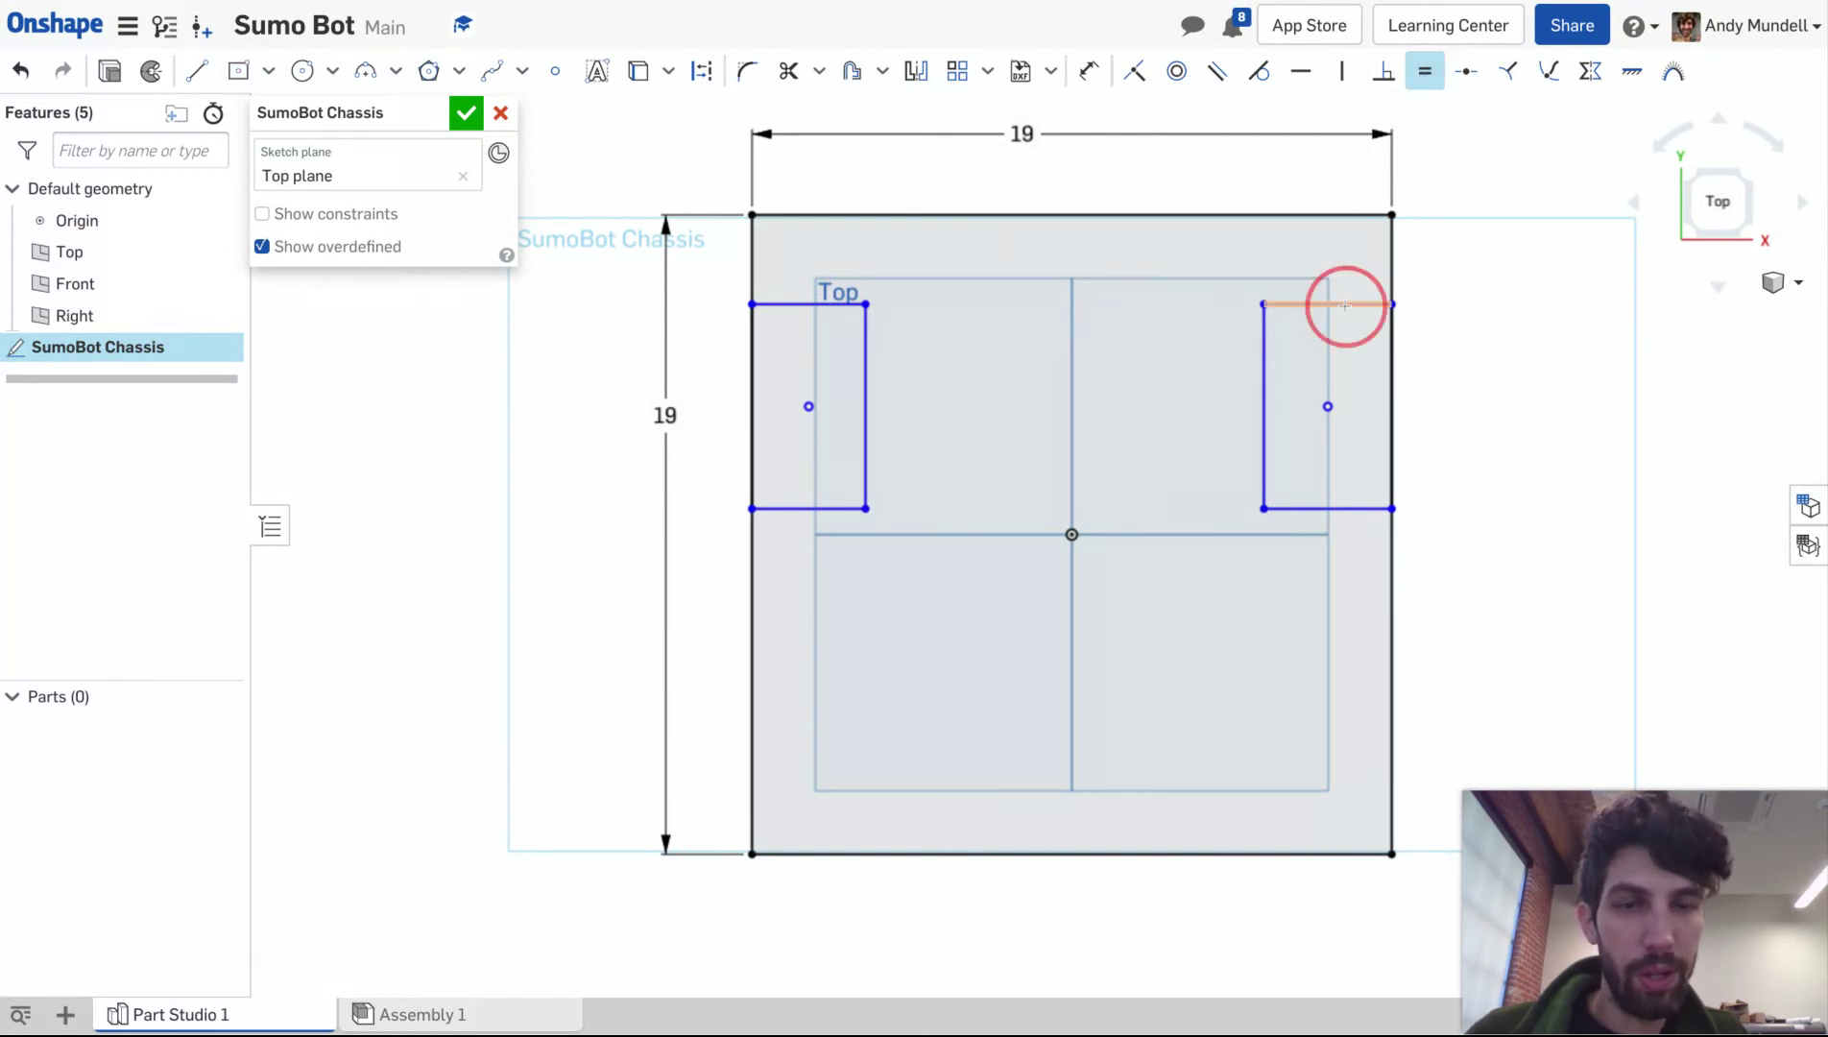
click(795, 303)
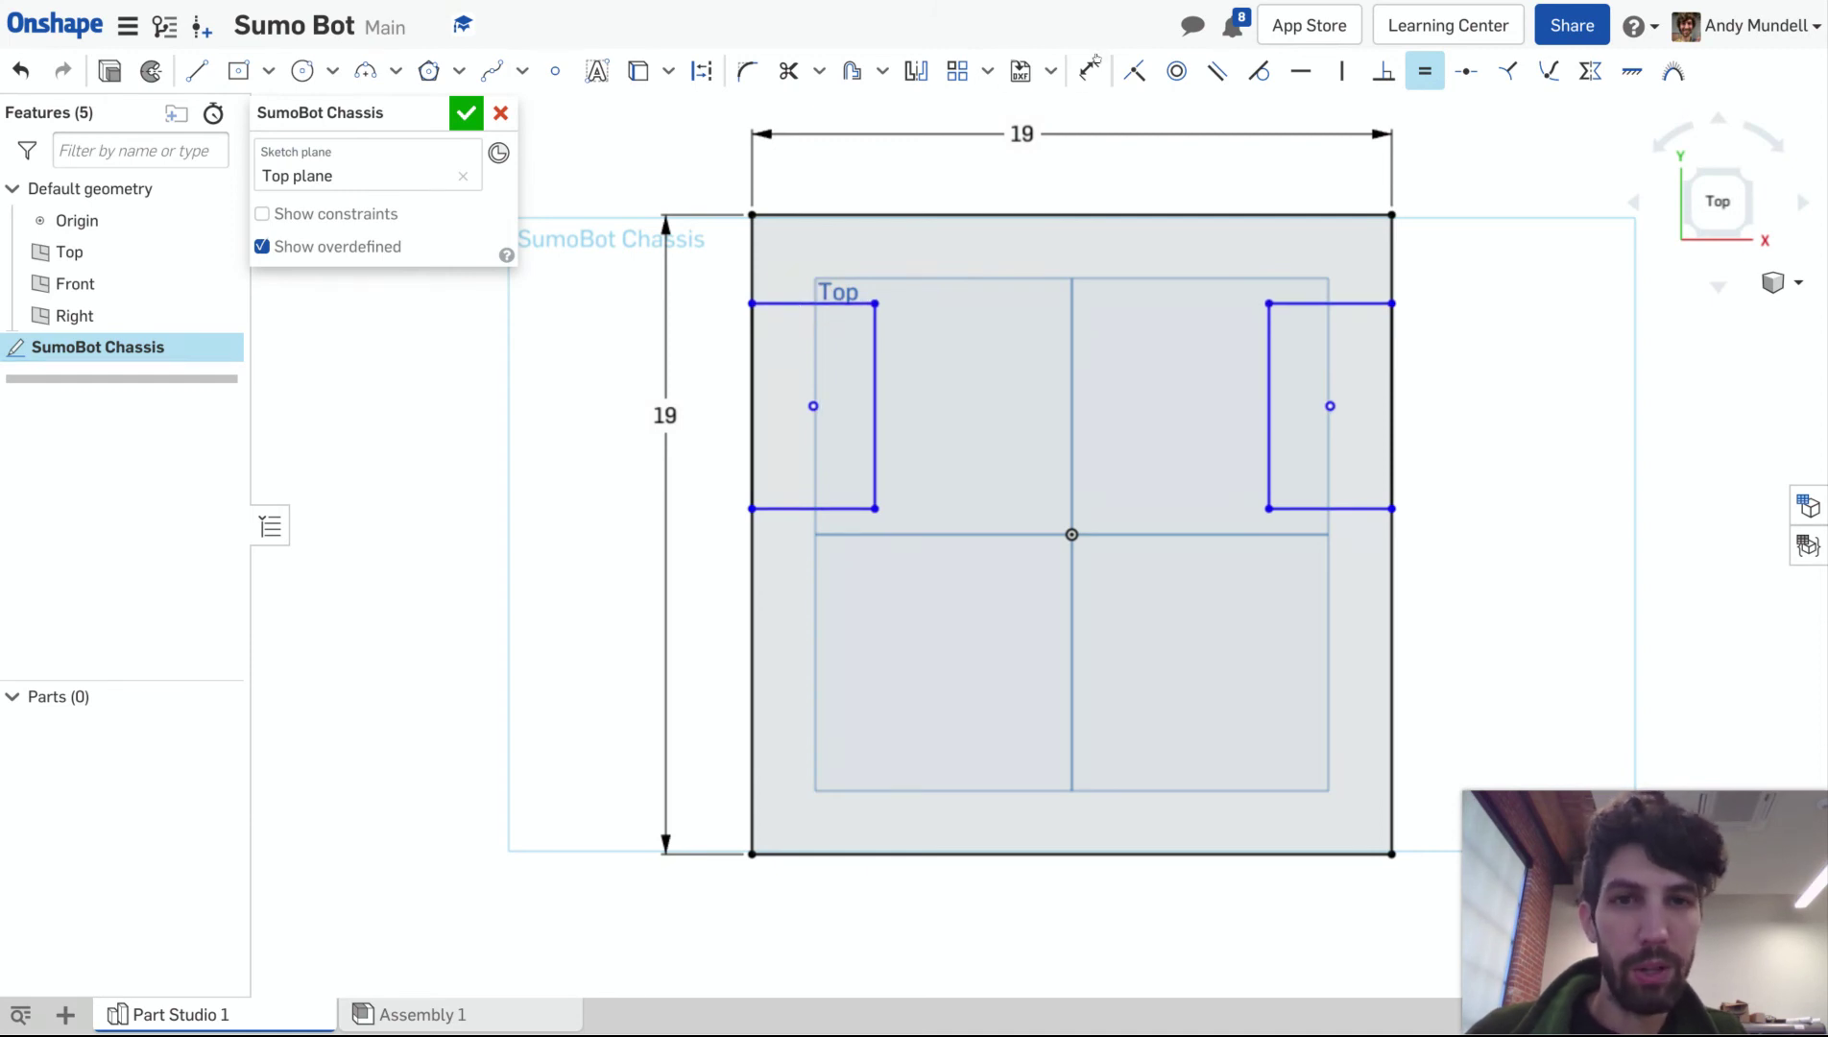
Step: Dimension the left cutout's top edge to a width of 3 cm
key(d)
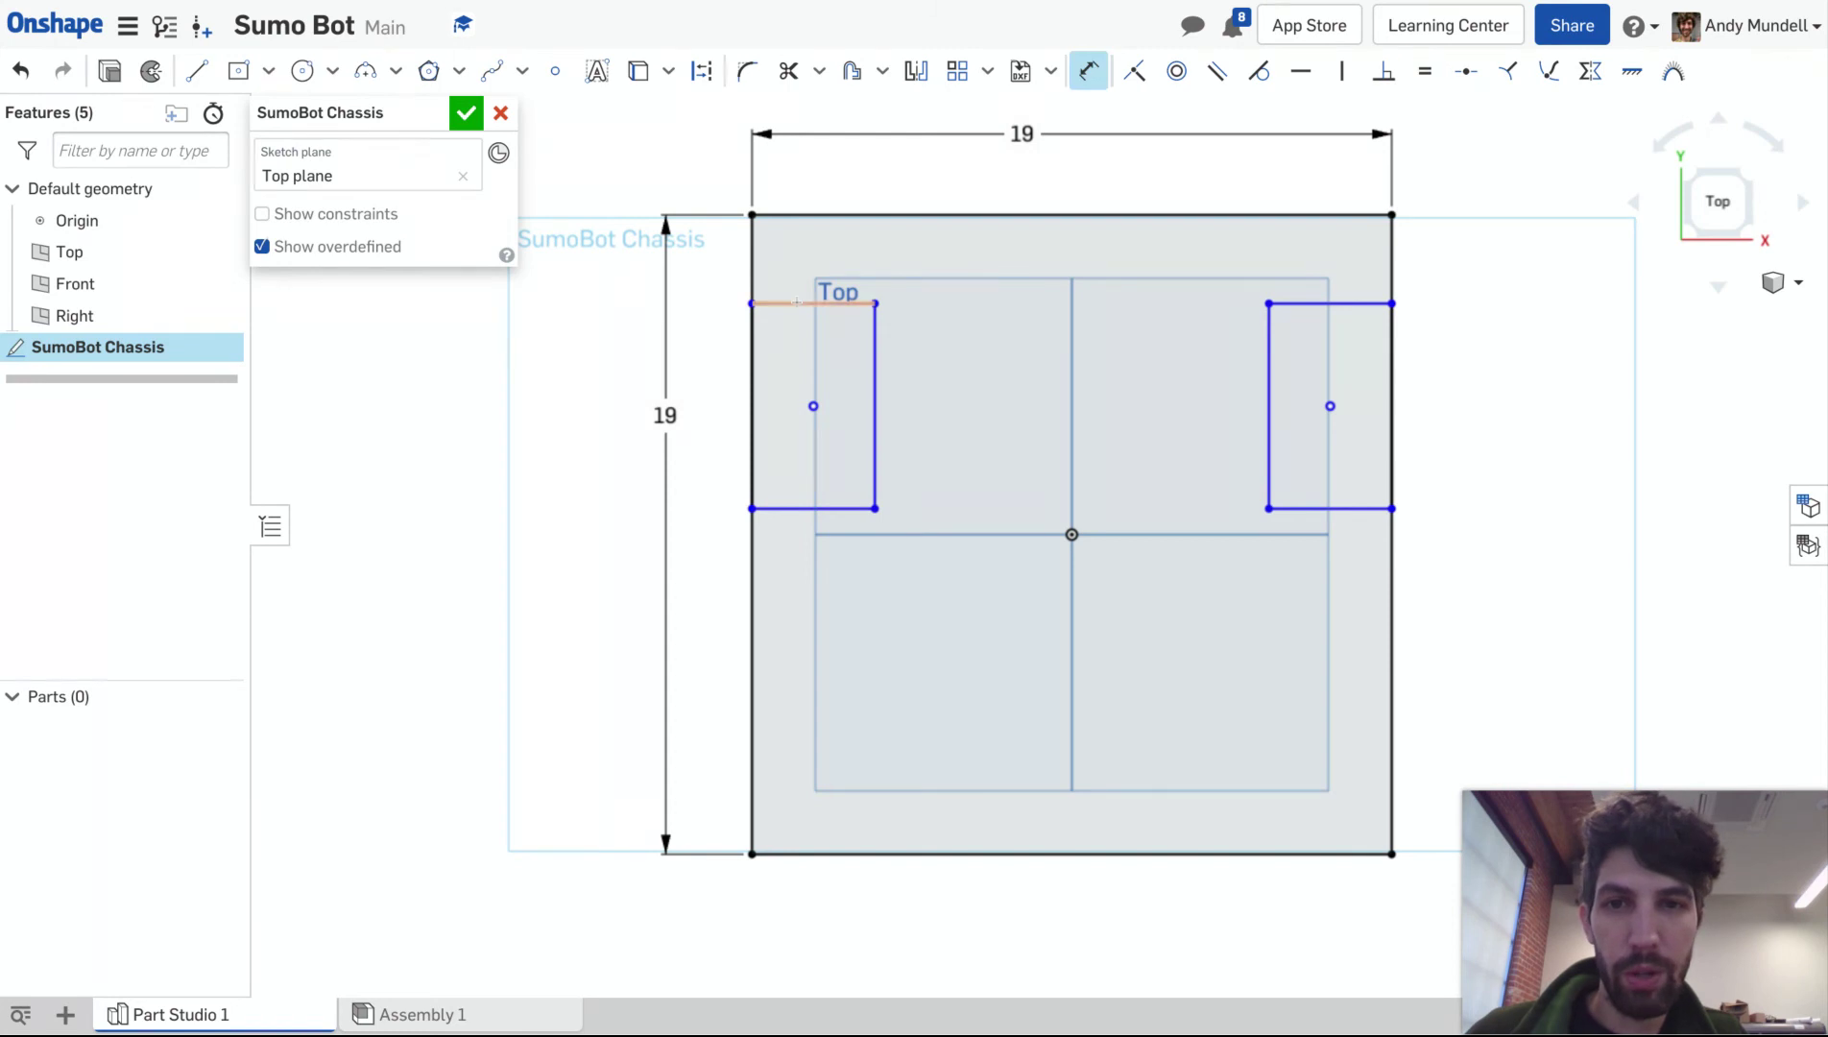
click(796, 304)
click(812, 259)
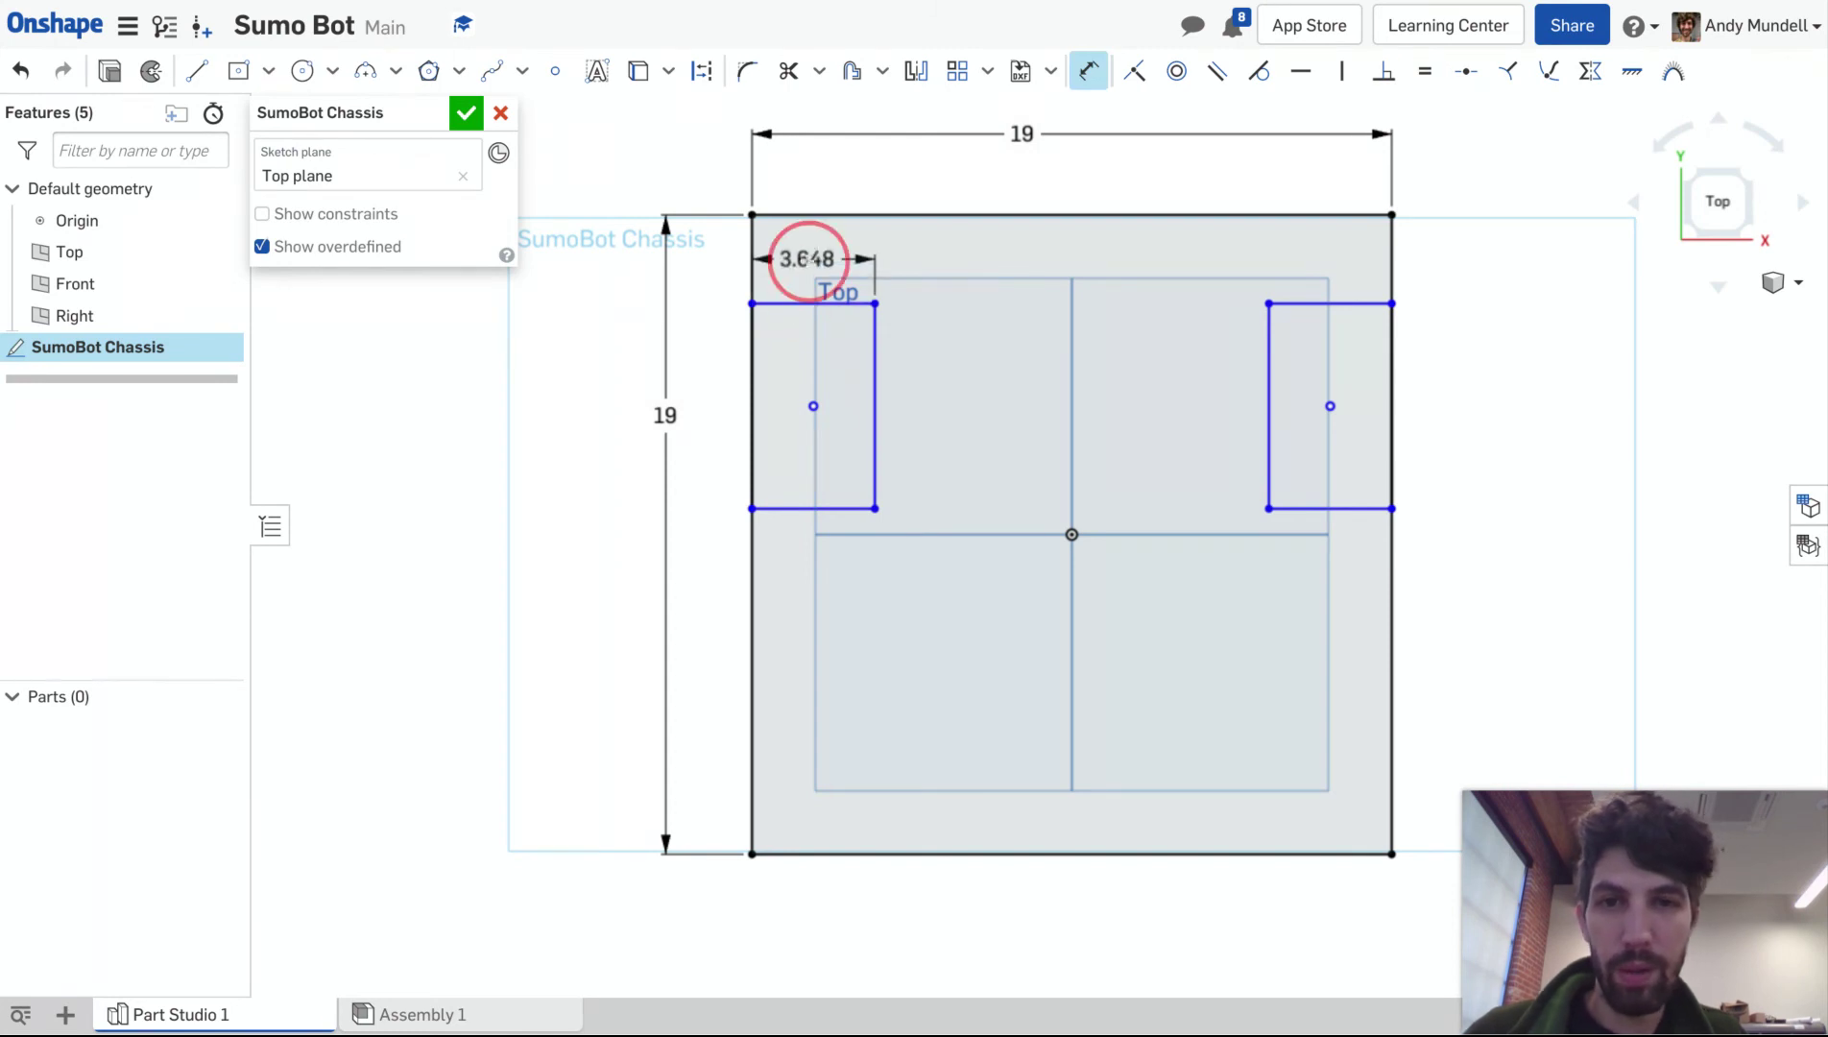
text(3)
key(Return)
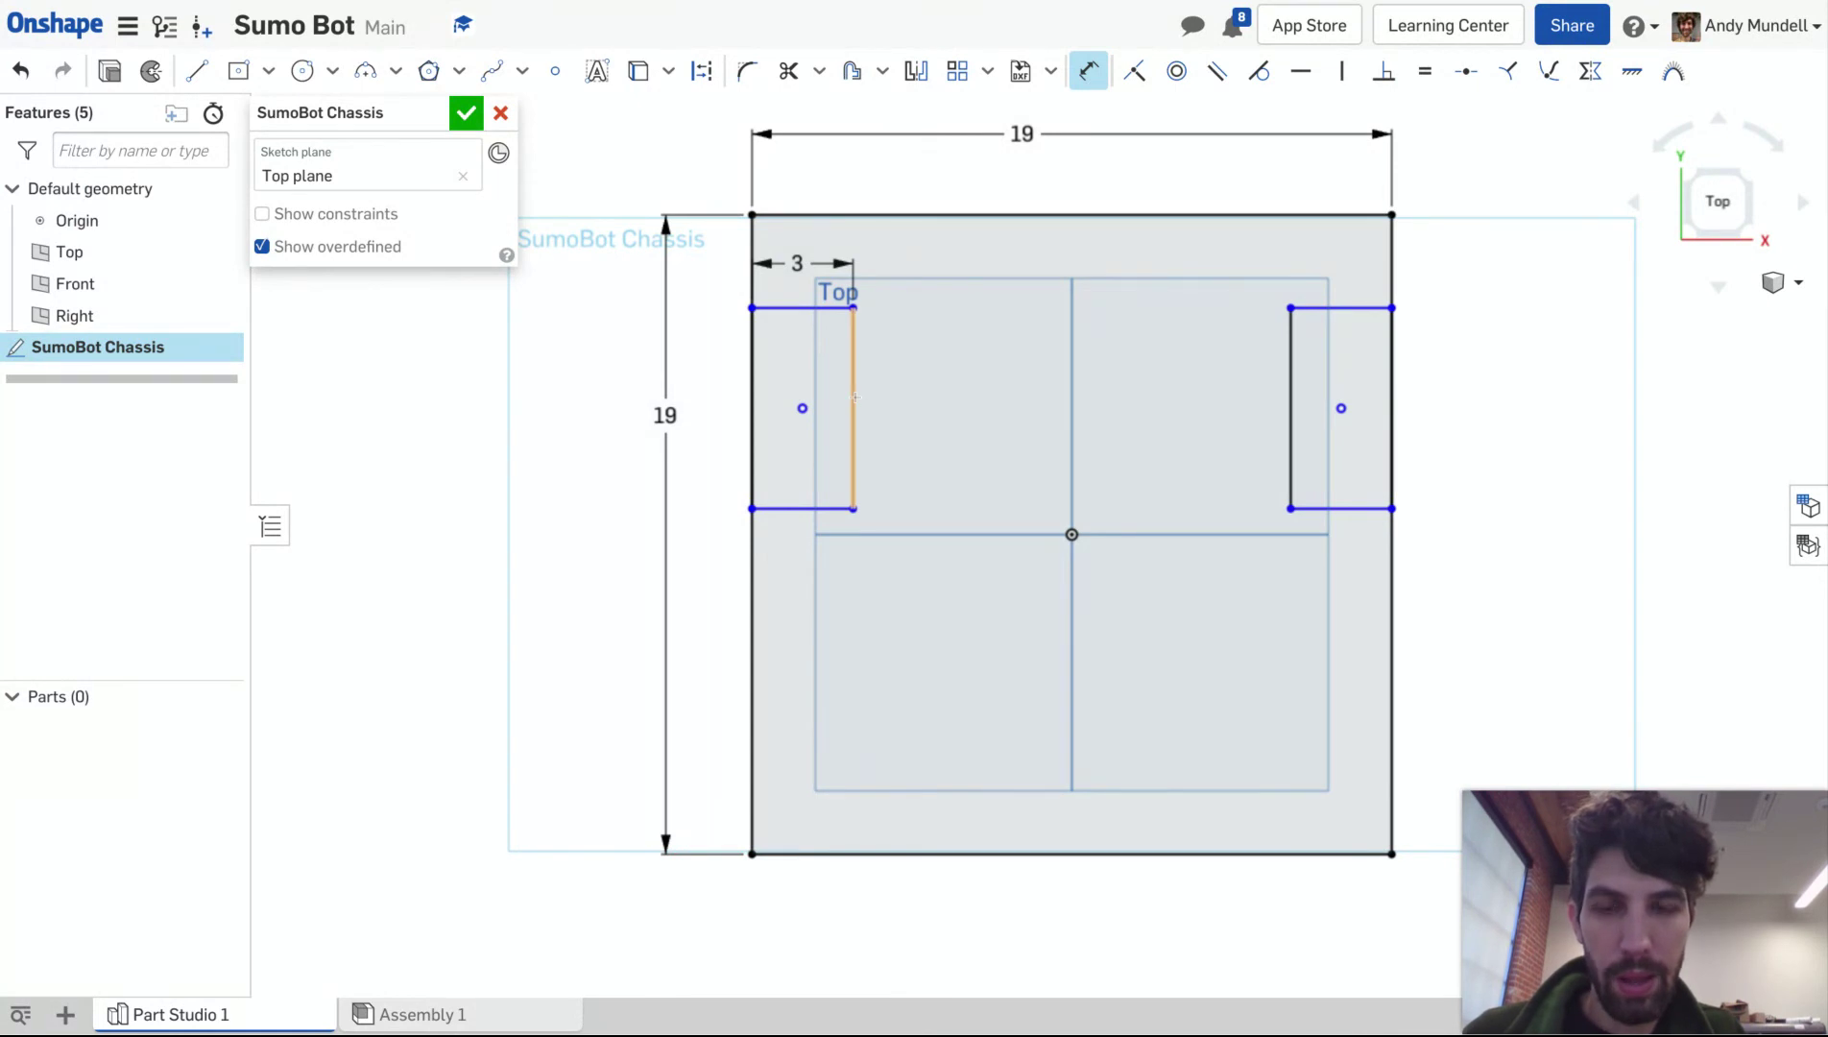
Step: Dimension the left cutout's inner side to a height of 6 cm
click(854, 396)
click(930, 409)
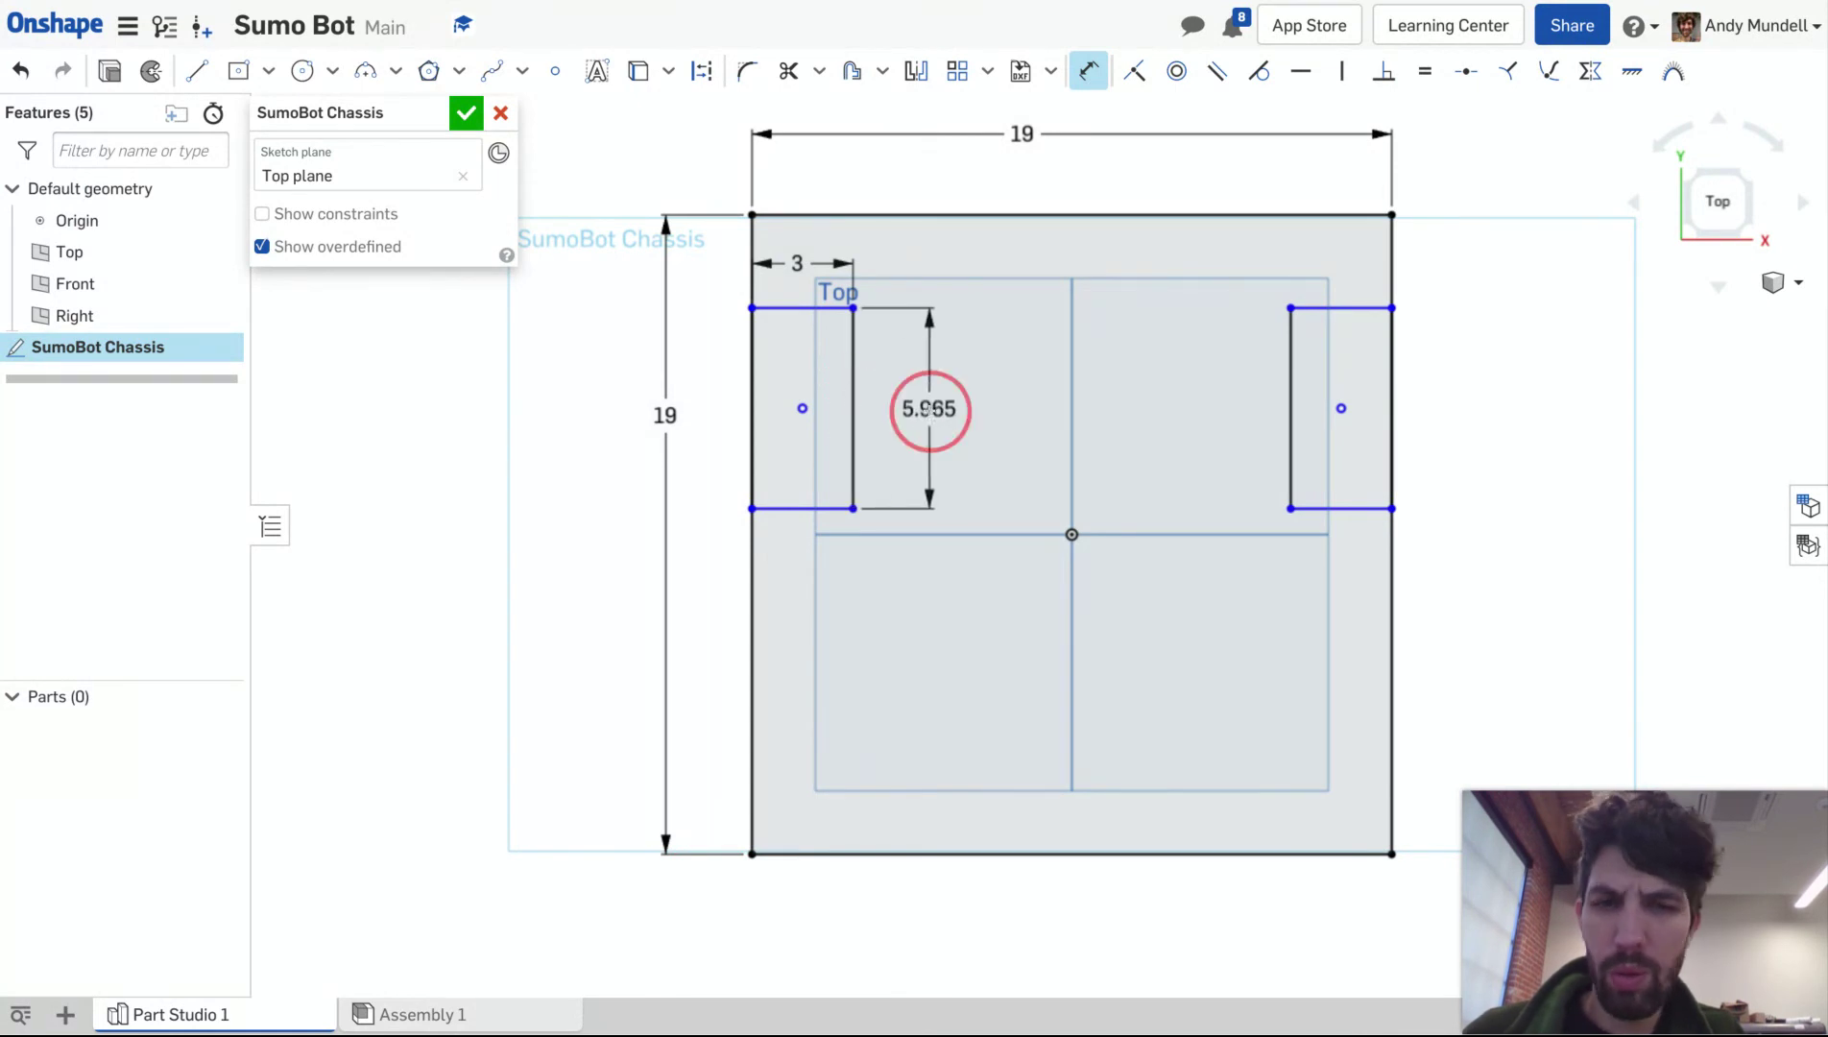
double_click(930, 409)
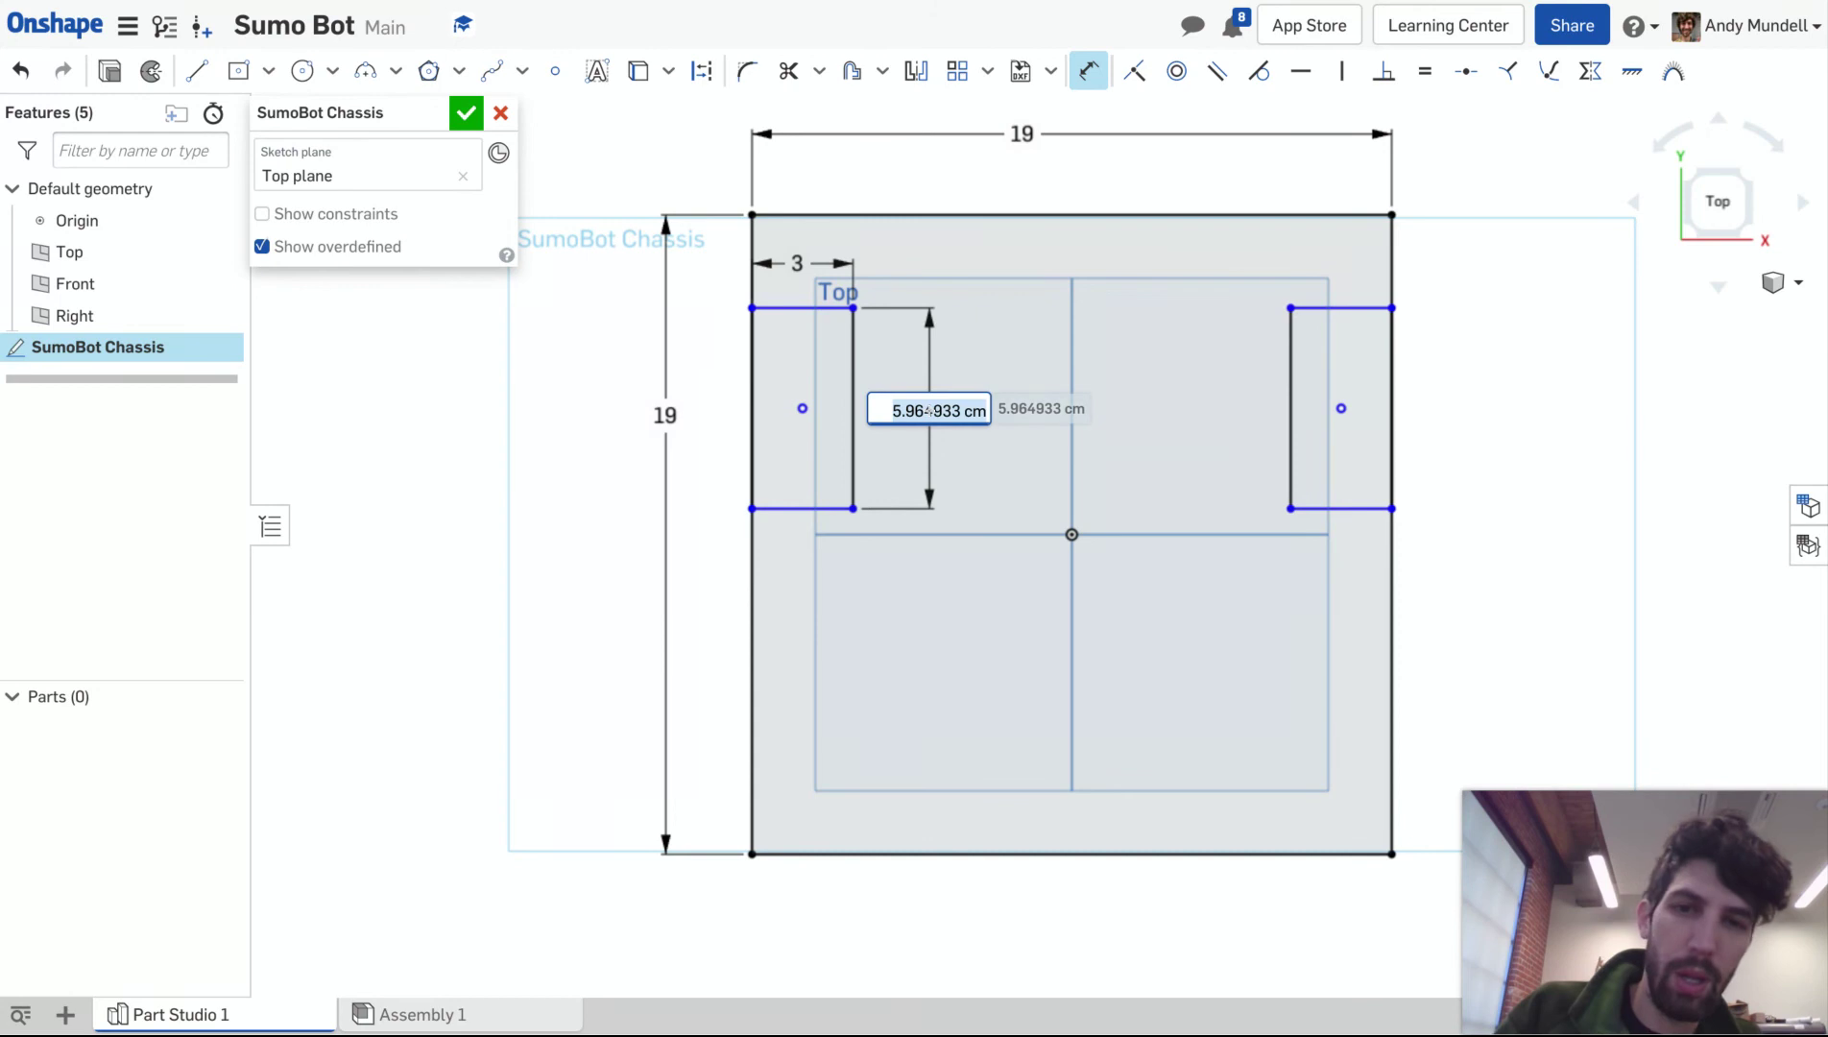
text(6)
key(Escape)
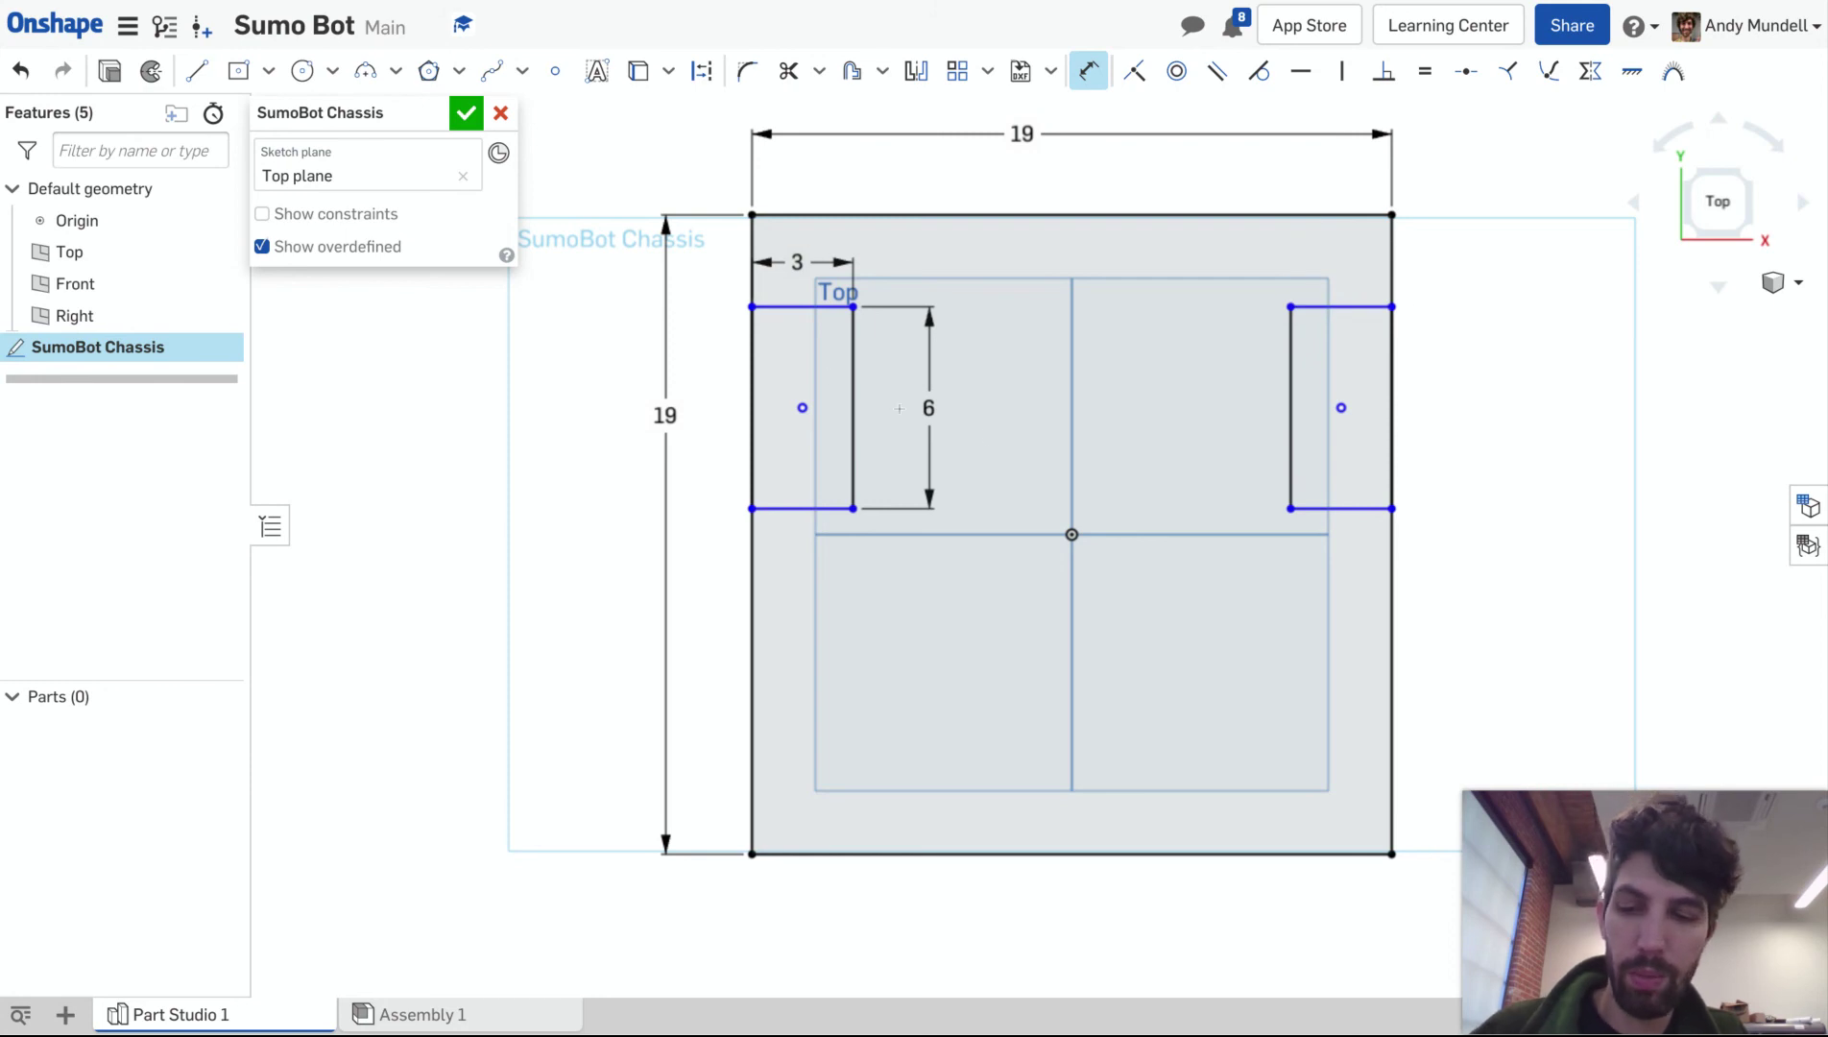
key(Escape)
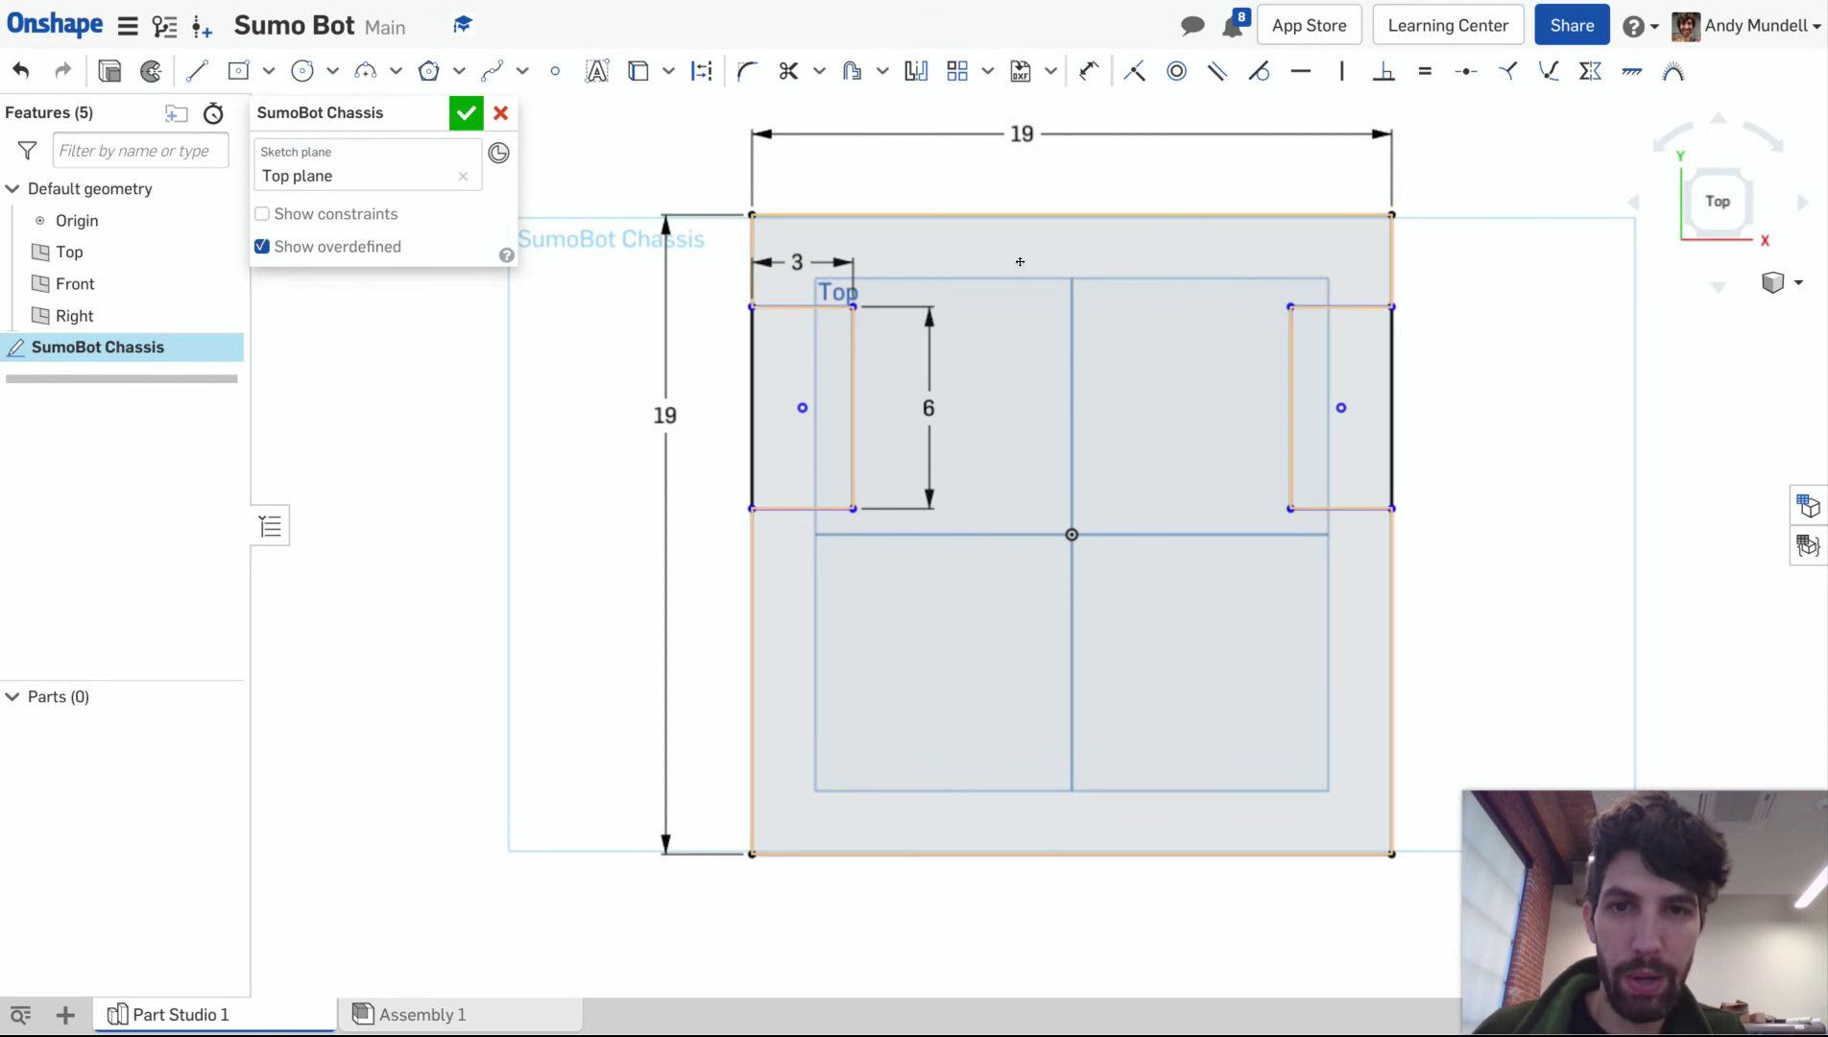
Step: Drag both wheel cutouts up toward the plate's top edge
click(1294, 306)
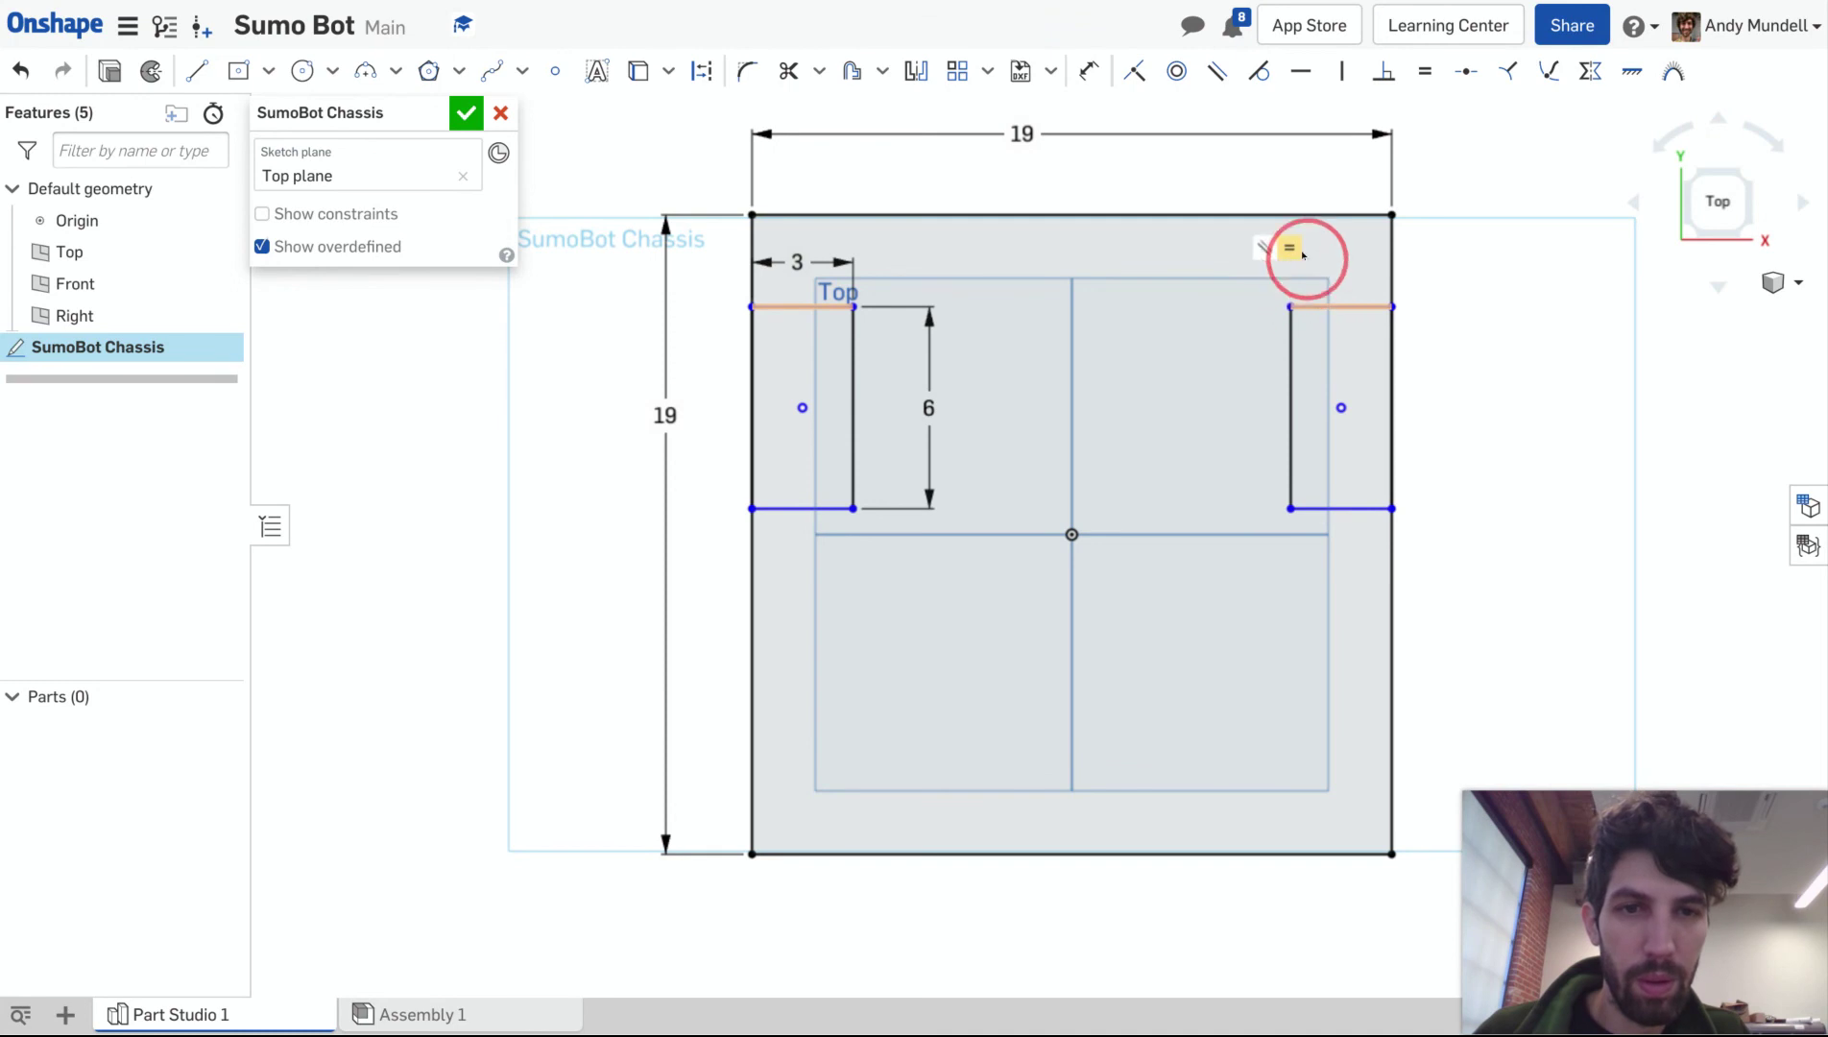
click(1303, 217)
click(1448, 419)
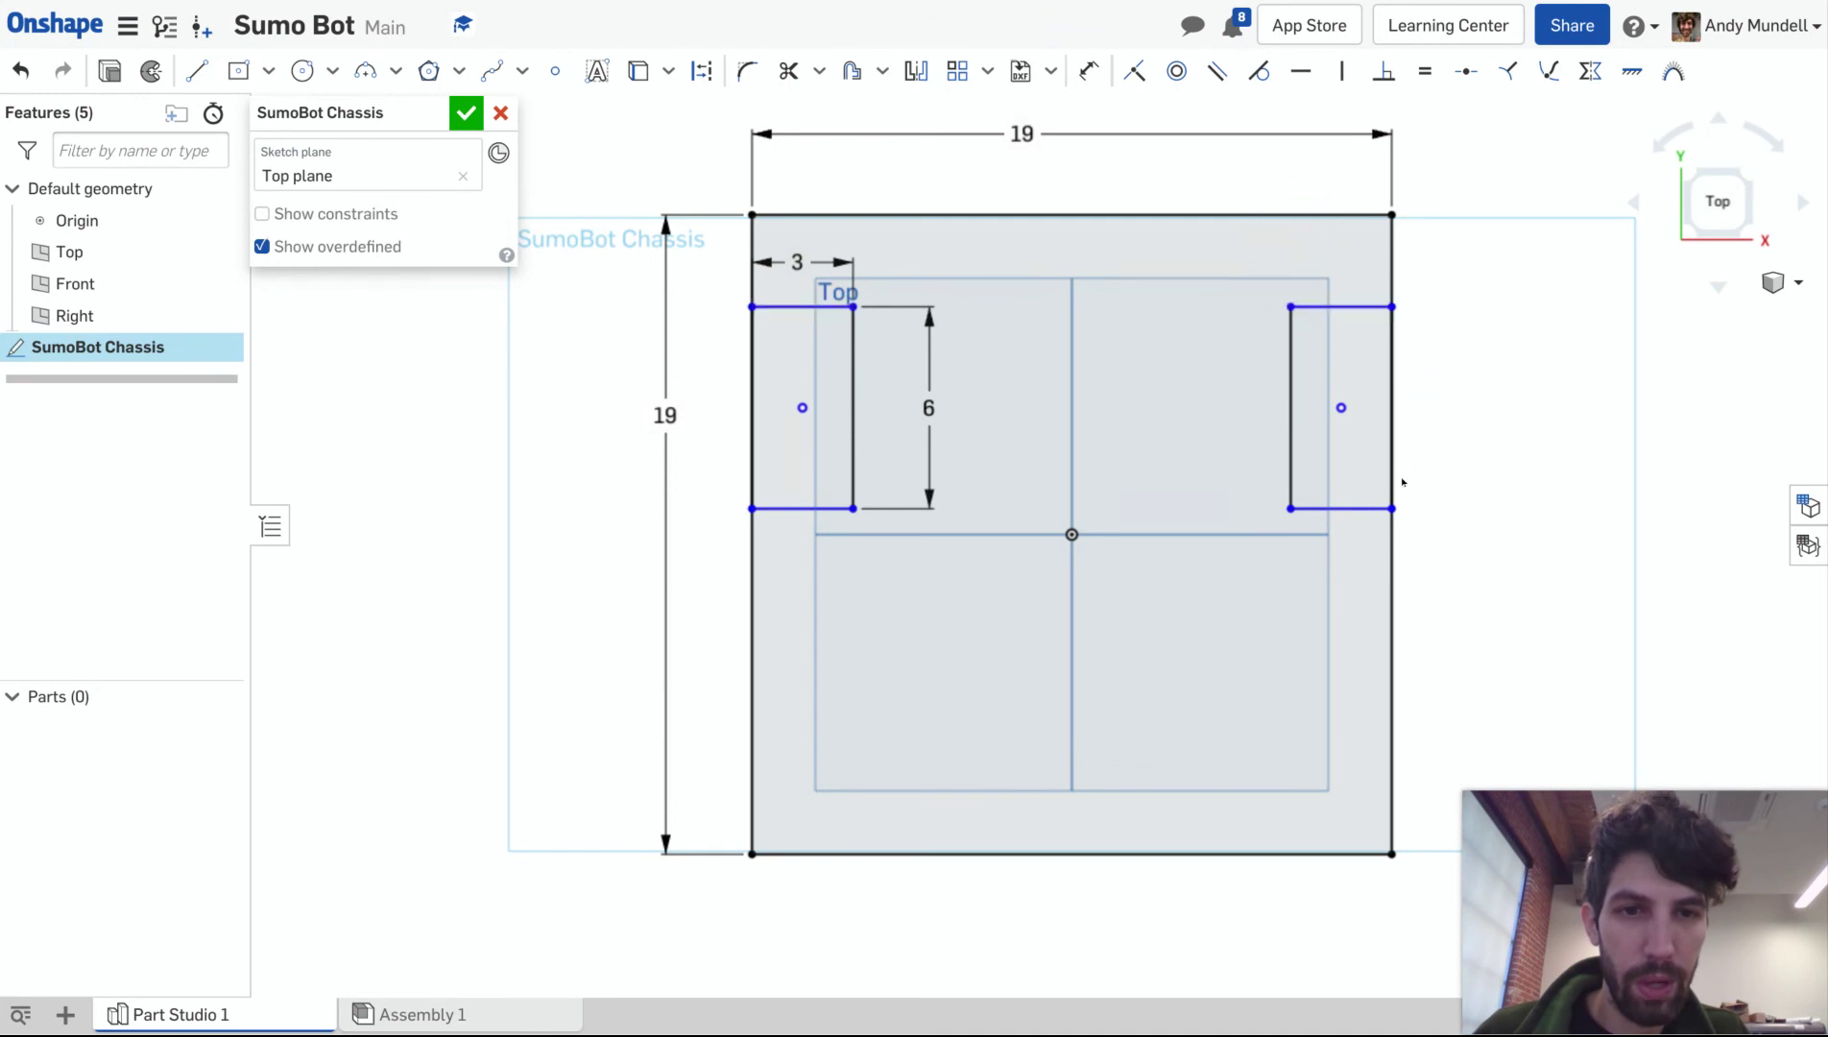
click(1374, 509)
mouse_move(1374, 511)
mouse_down()
mouse_move(1372, 559)
mouse_move(1364, 468)
mouse_move(1346, 539)
mouse_move(1327, 535)
mouse_move(1322, 470)
mouse_move(1316, 546)
mouse_move(1310, 461)
mouse_move(1304, 533)
mouse_move(1298, 487)
mouse_up()
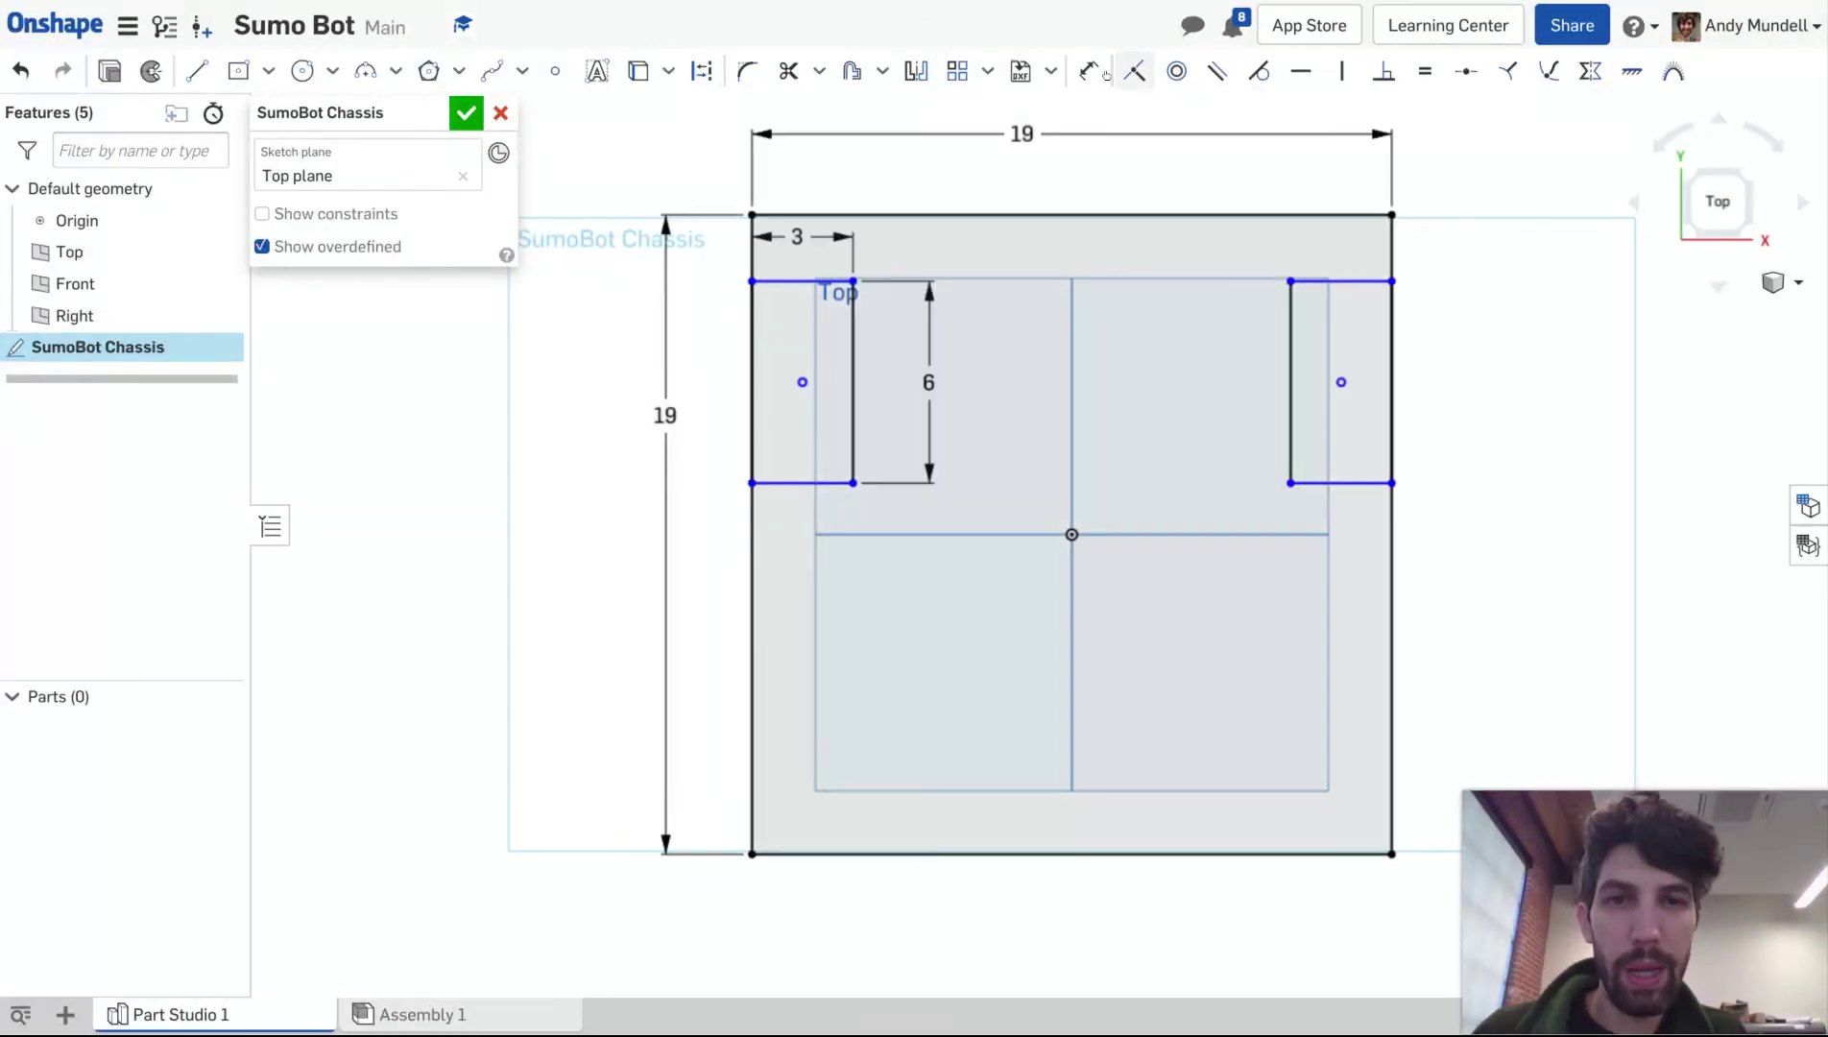
Step: Dimension the cutout top 2 cm below the plate top and accept the sketch
click(1088, 71)
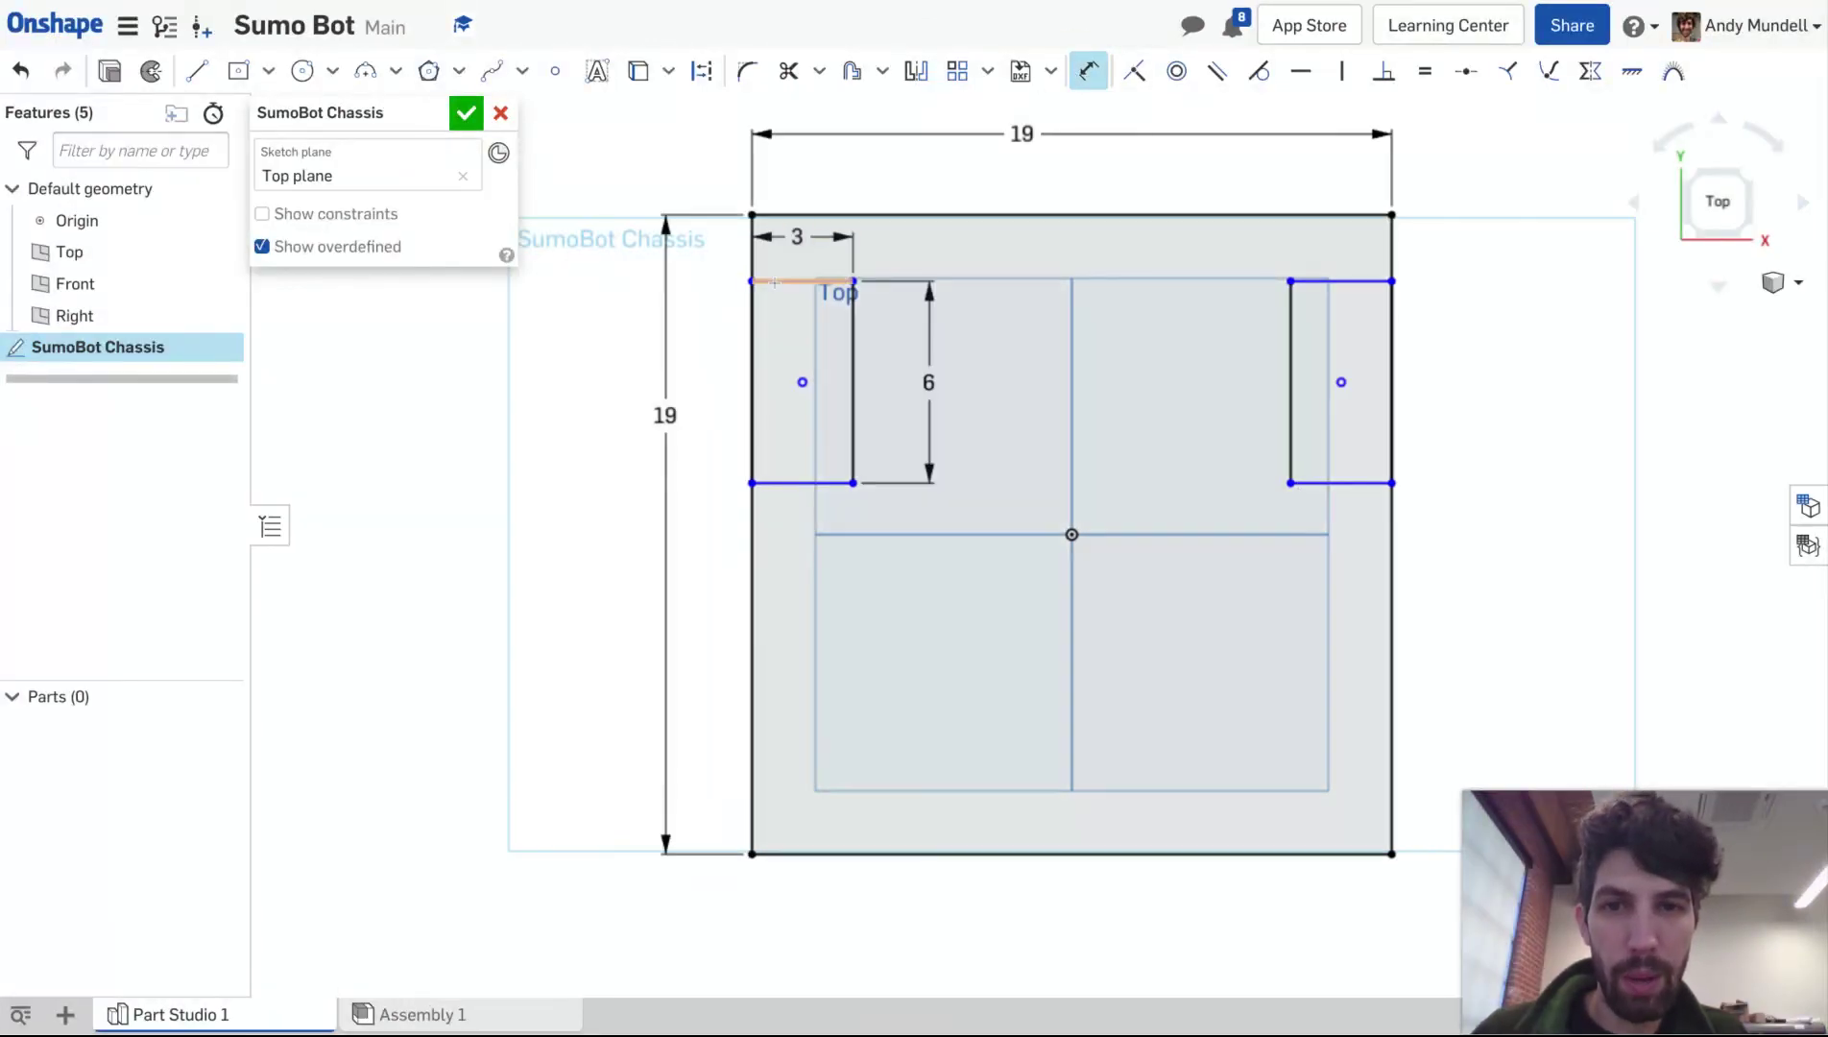
click(889, 217)
click(807, 281)
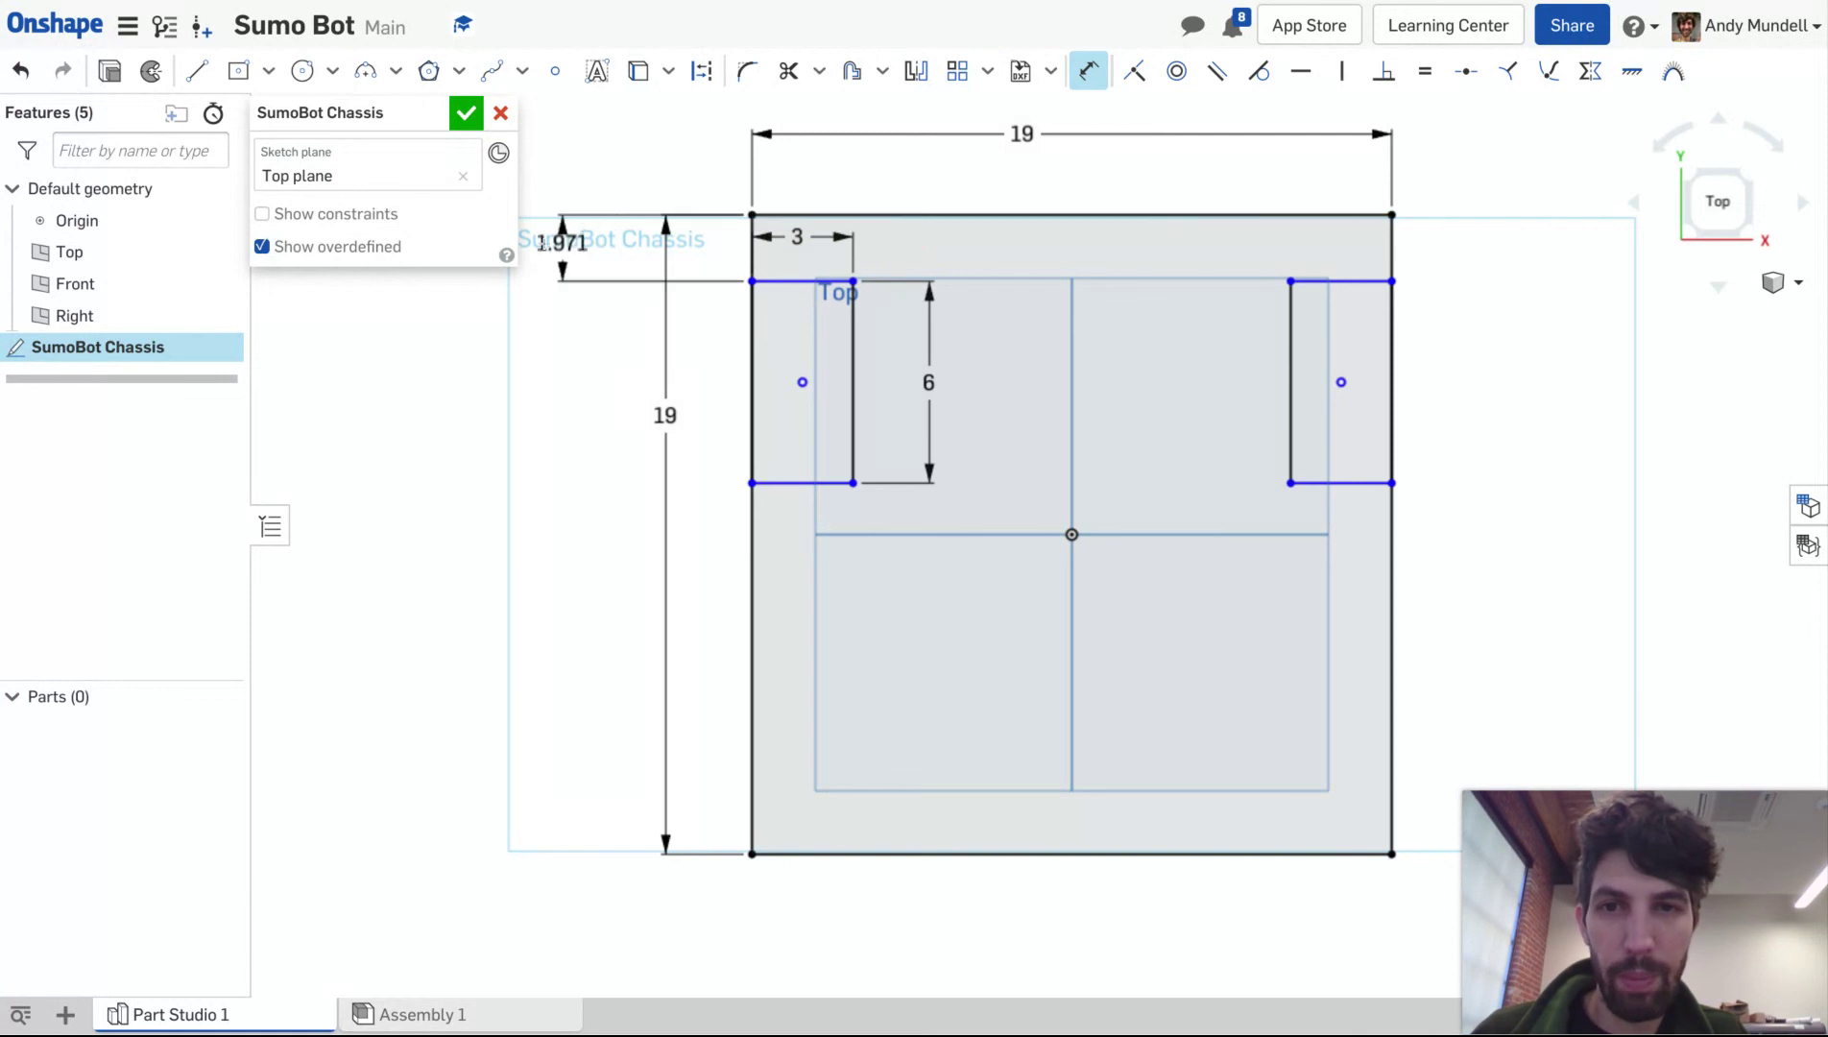
click(582, 245)
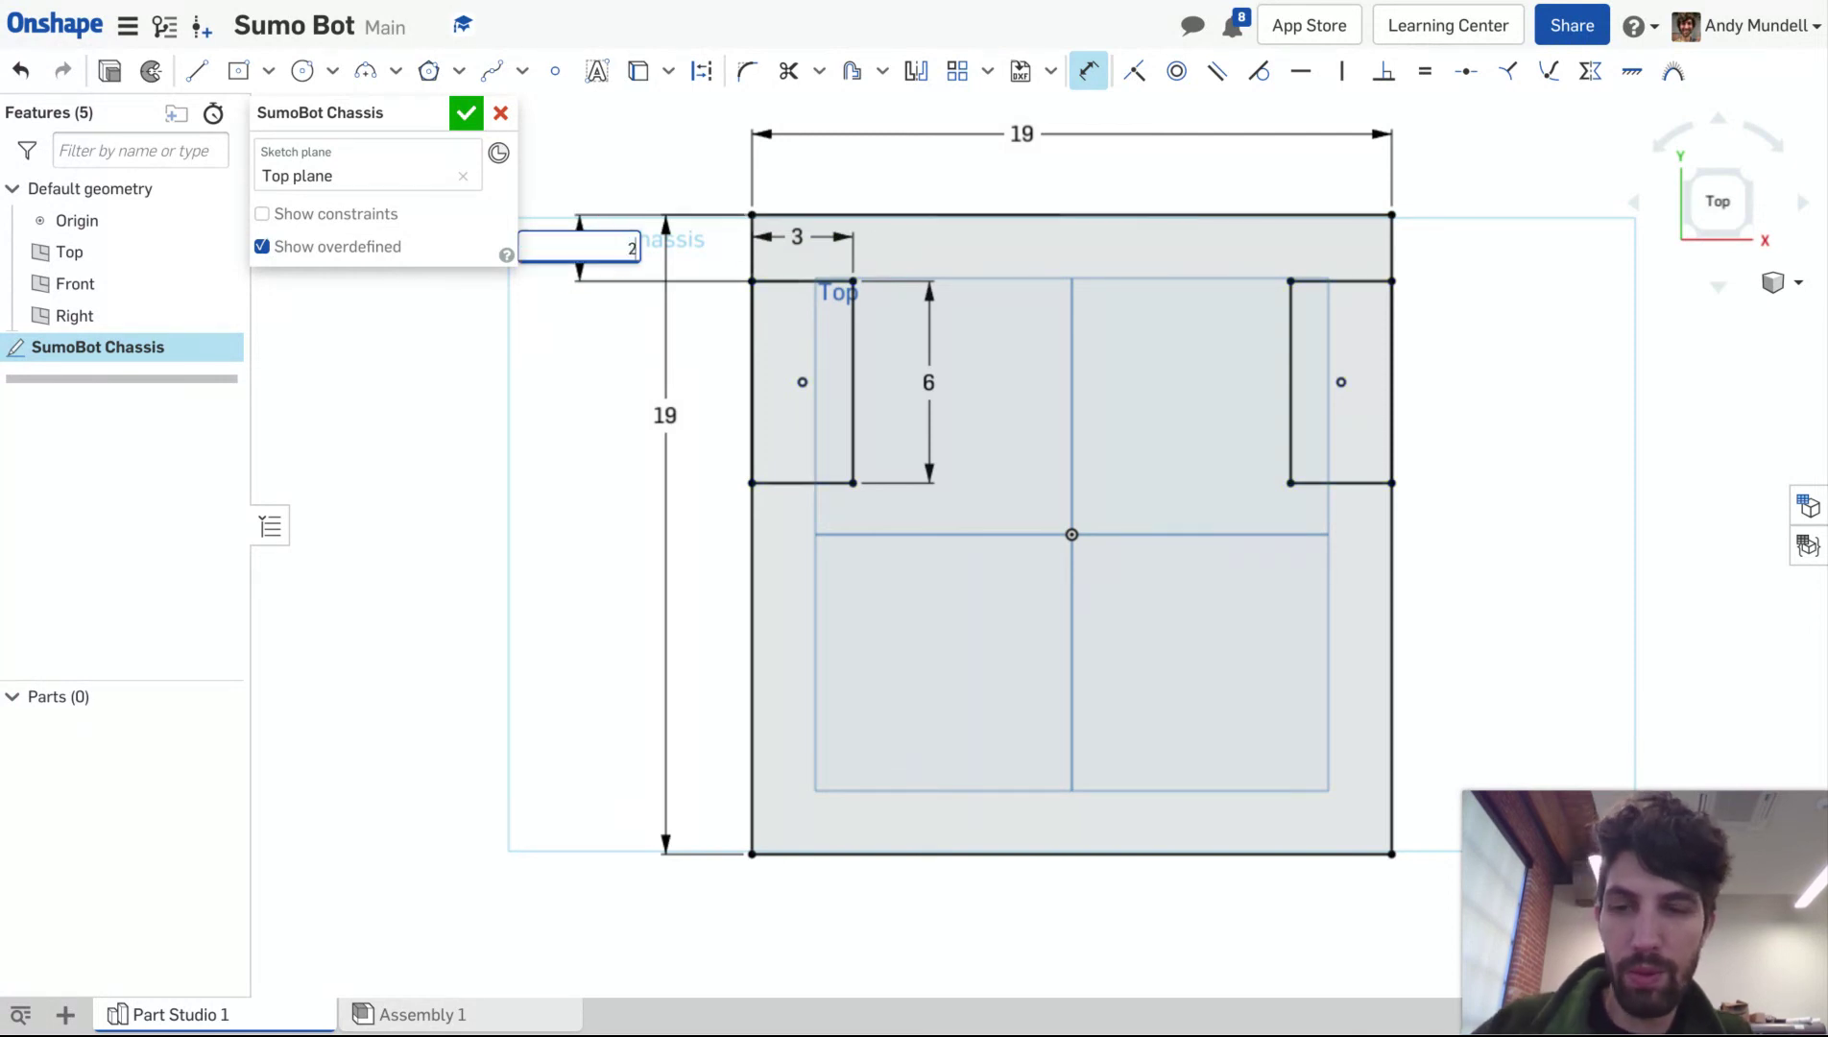
text(2)
key(Return)
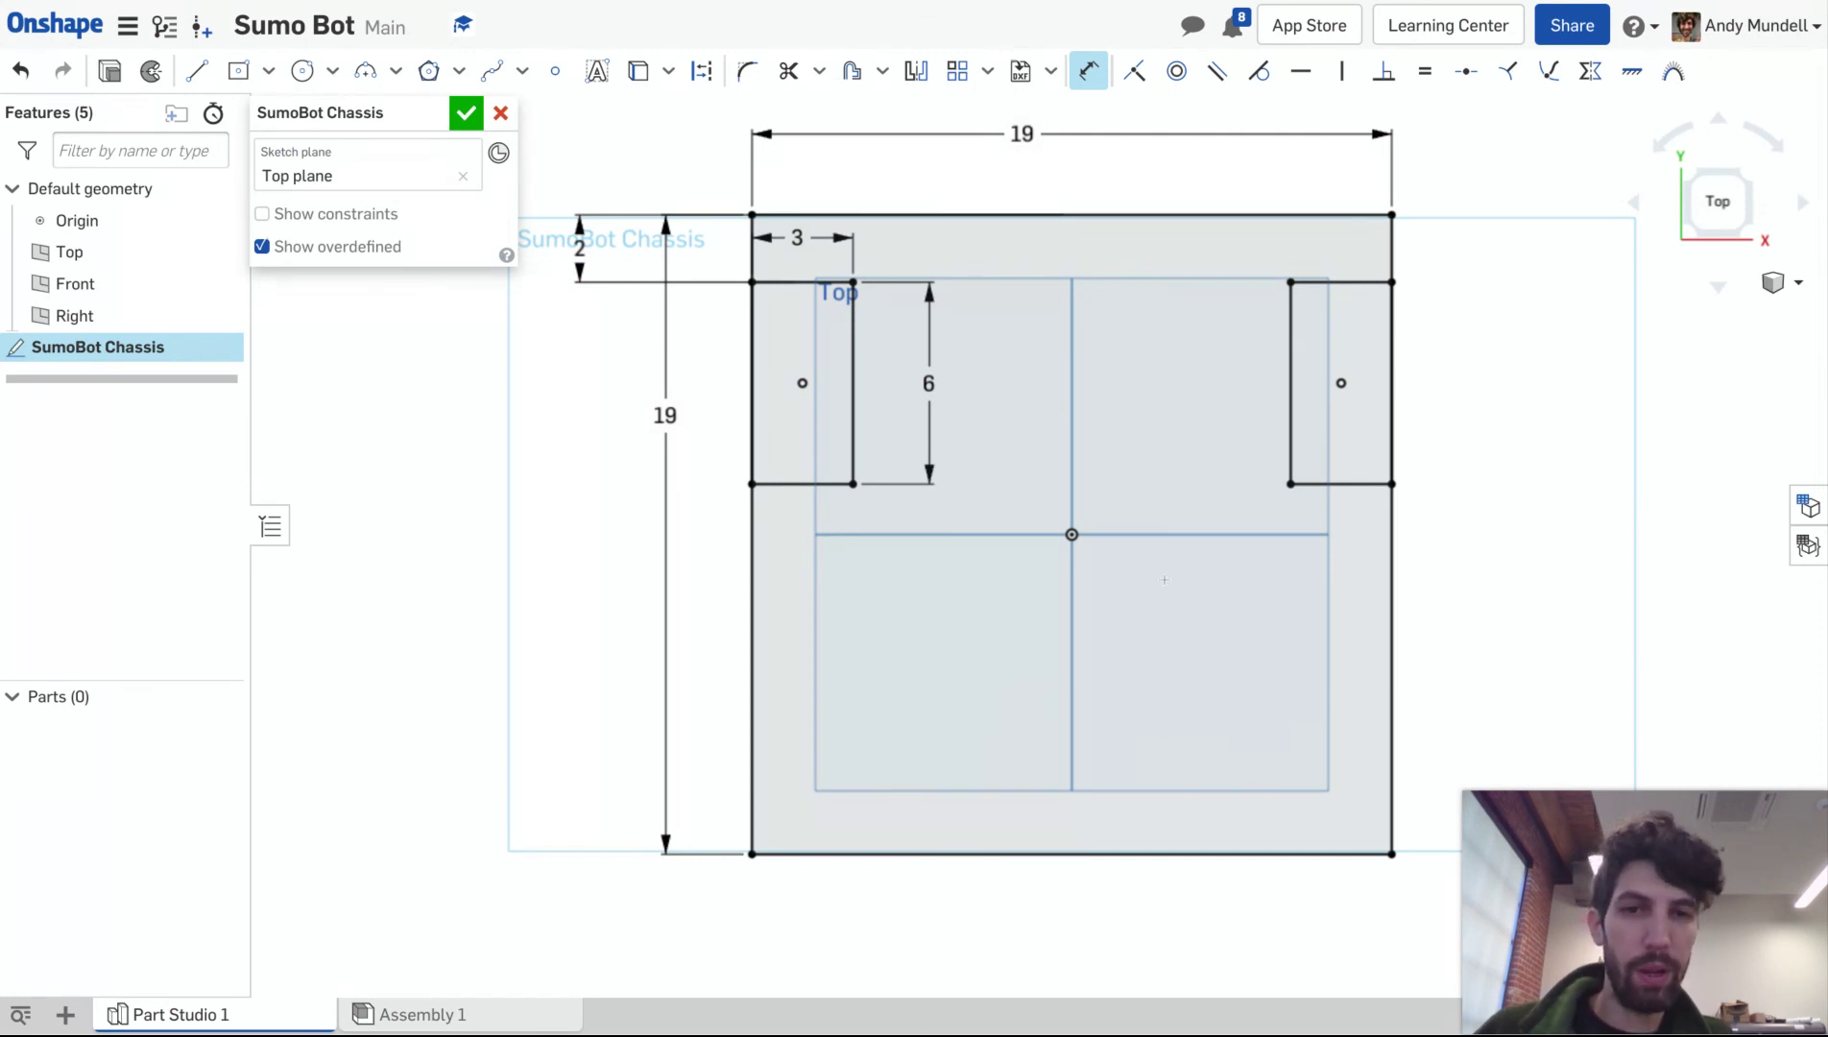
click(467, 117)
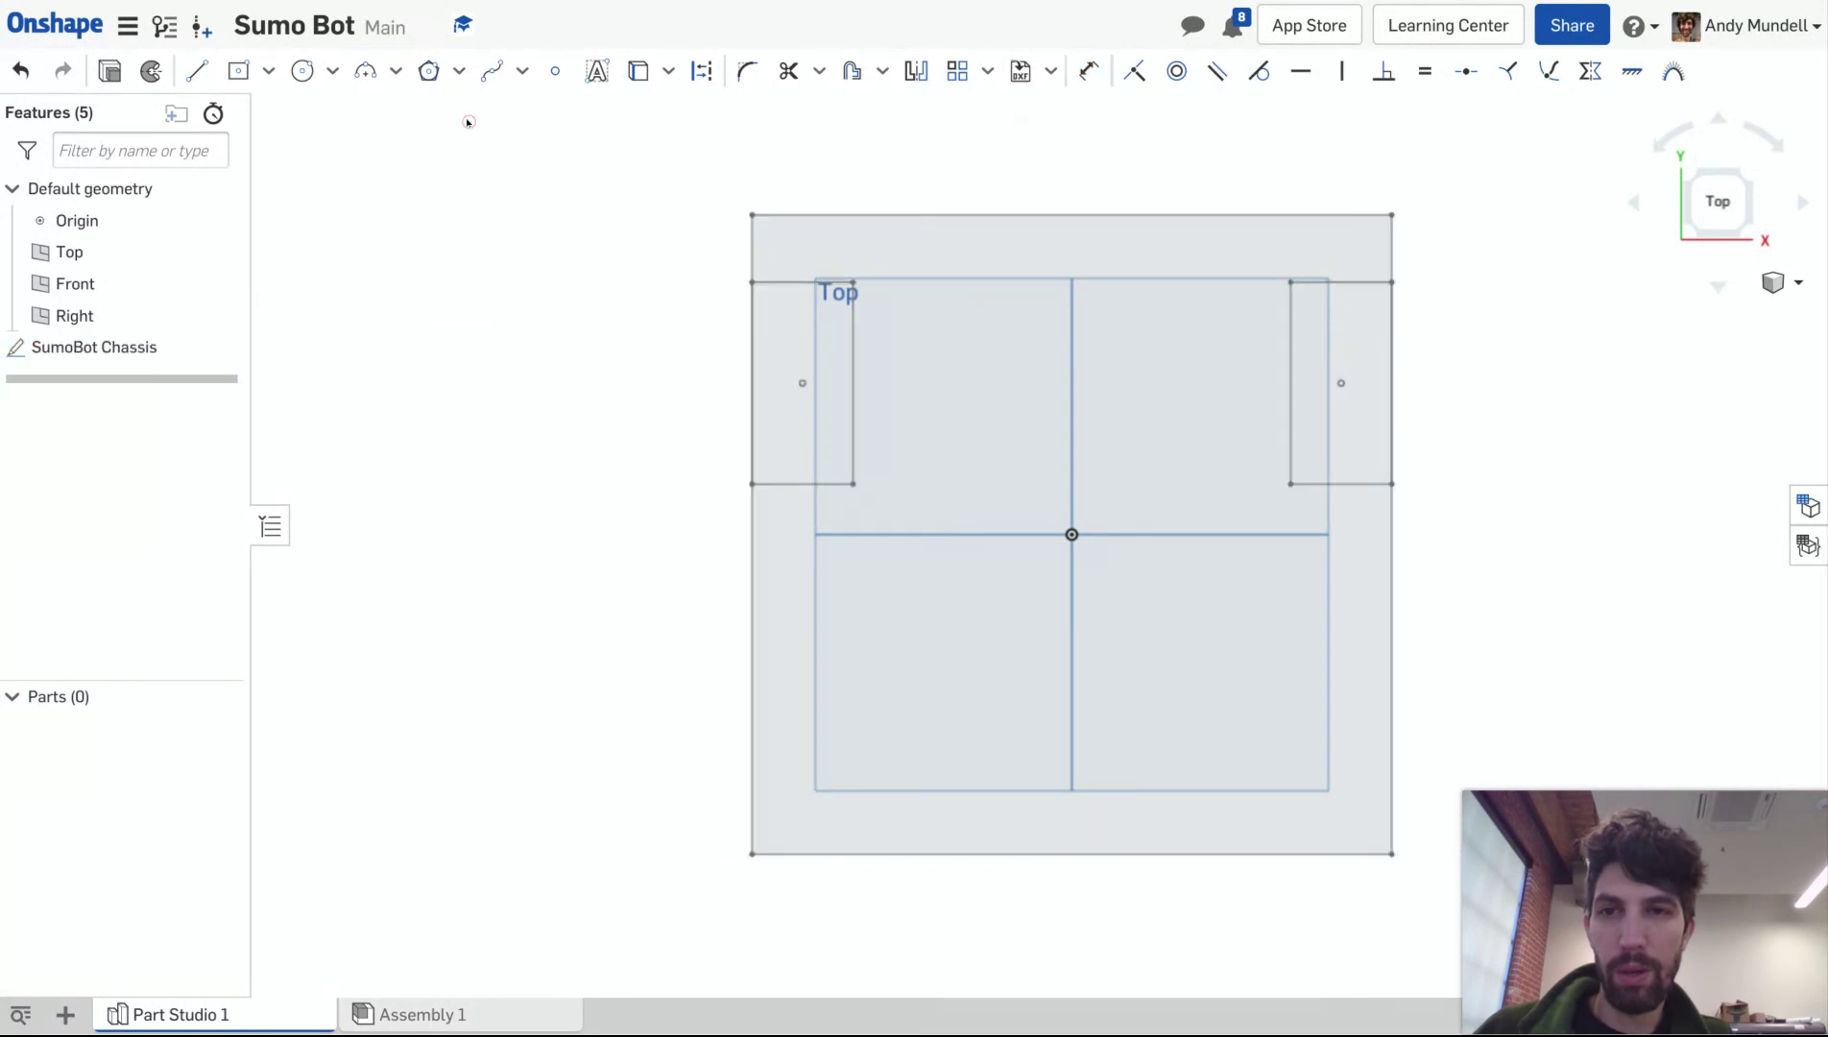
Step: Orbit to a 3D view and select the notched chassis plate region
mouse_move(522, 376)
right_down()
mouse_move(494, 265)
mouse_move(483, 283)
mouse_move(531, 263)
mouse_move(500, 288)
right_up()
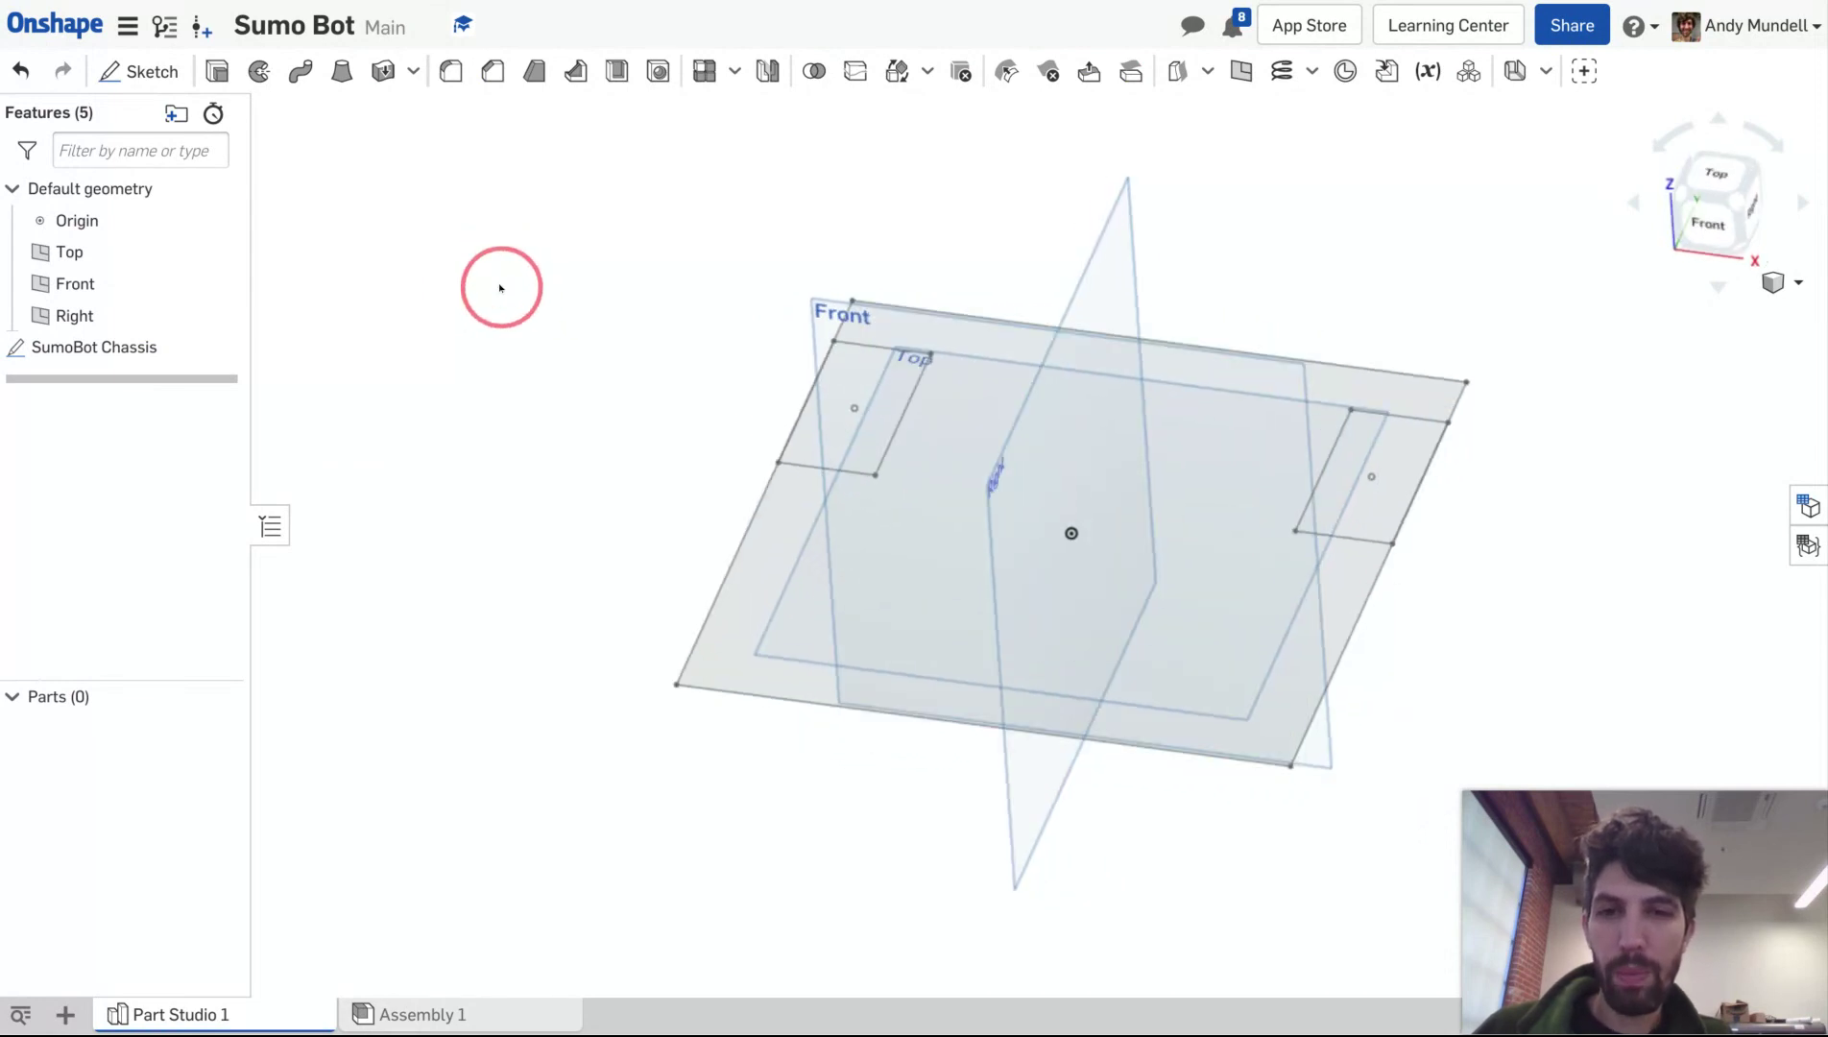
click(778, 547)
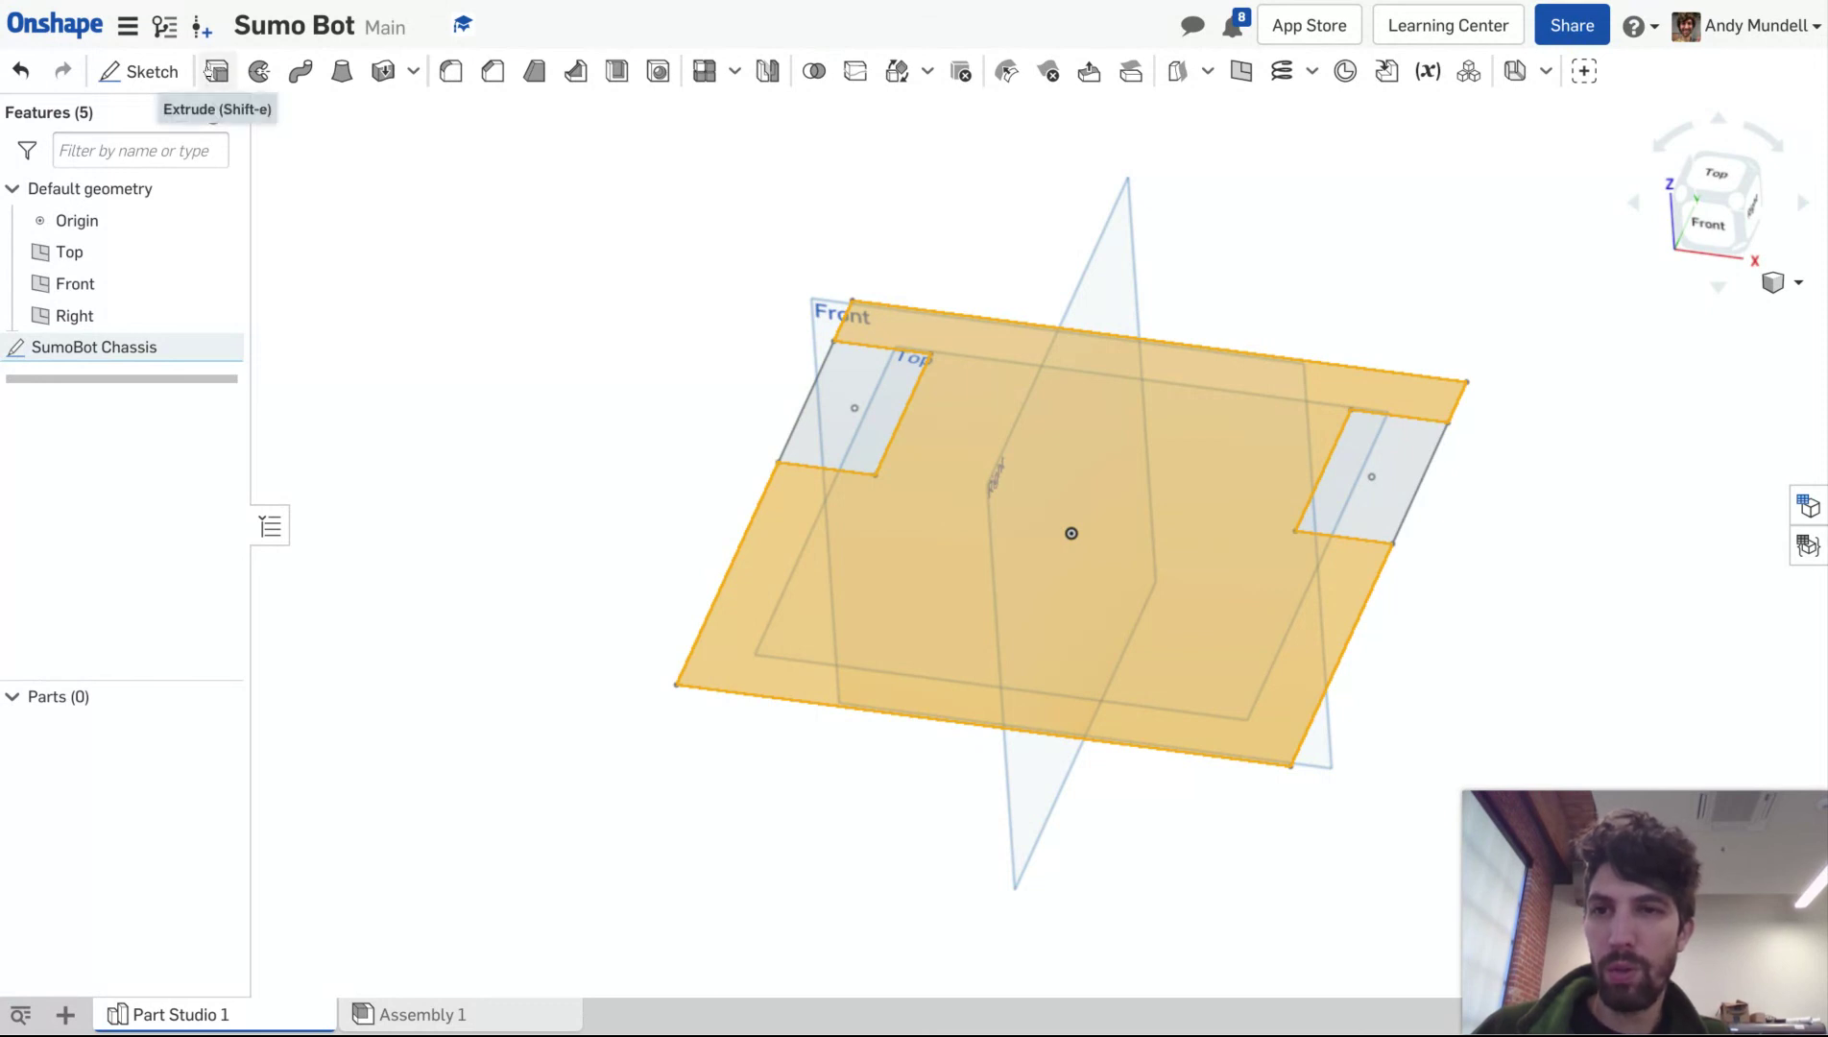
Step: Extrude the selected chassis region to a depth of 3/8 in
click(209, 69)
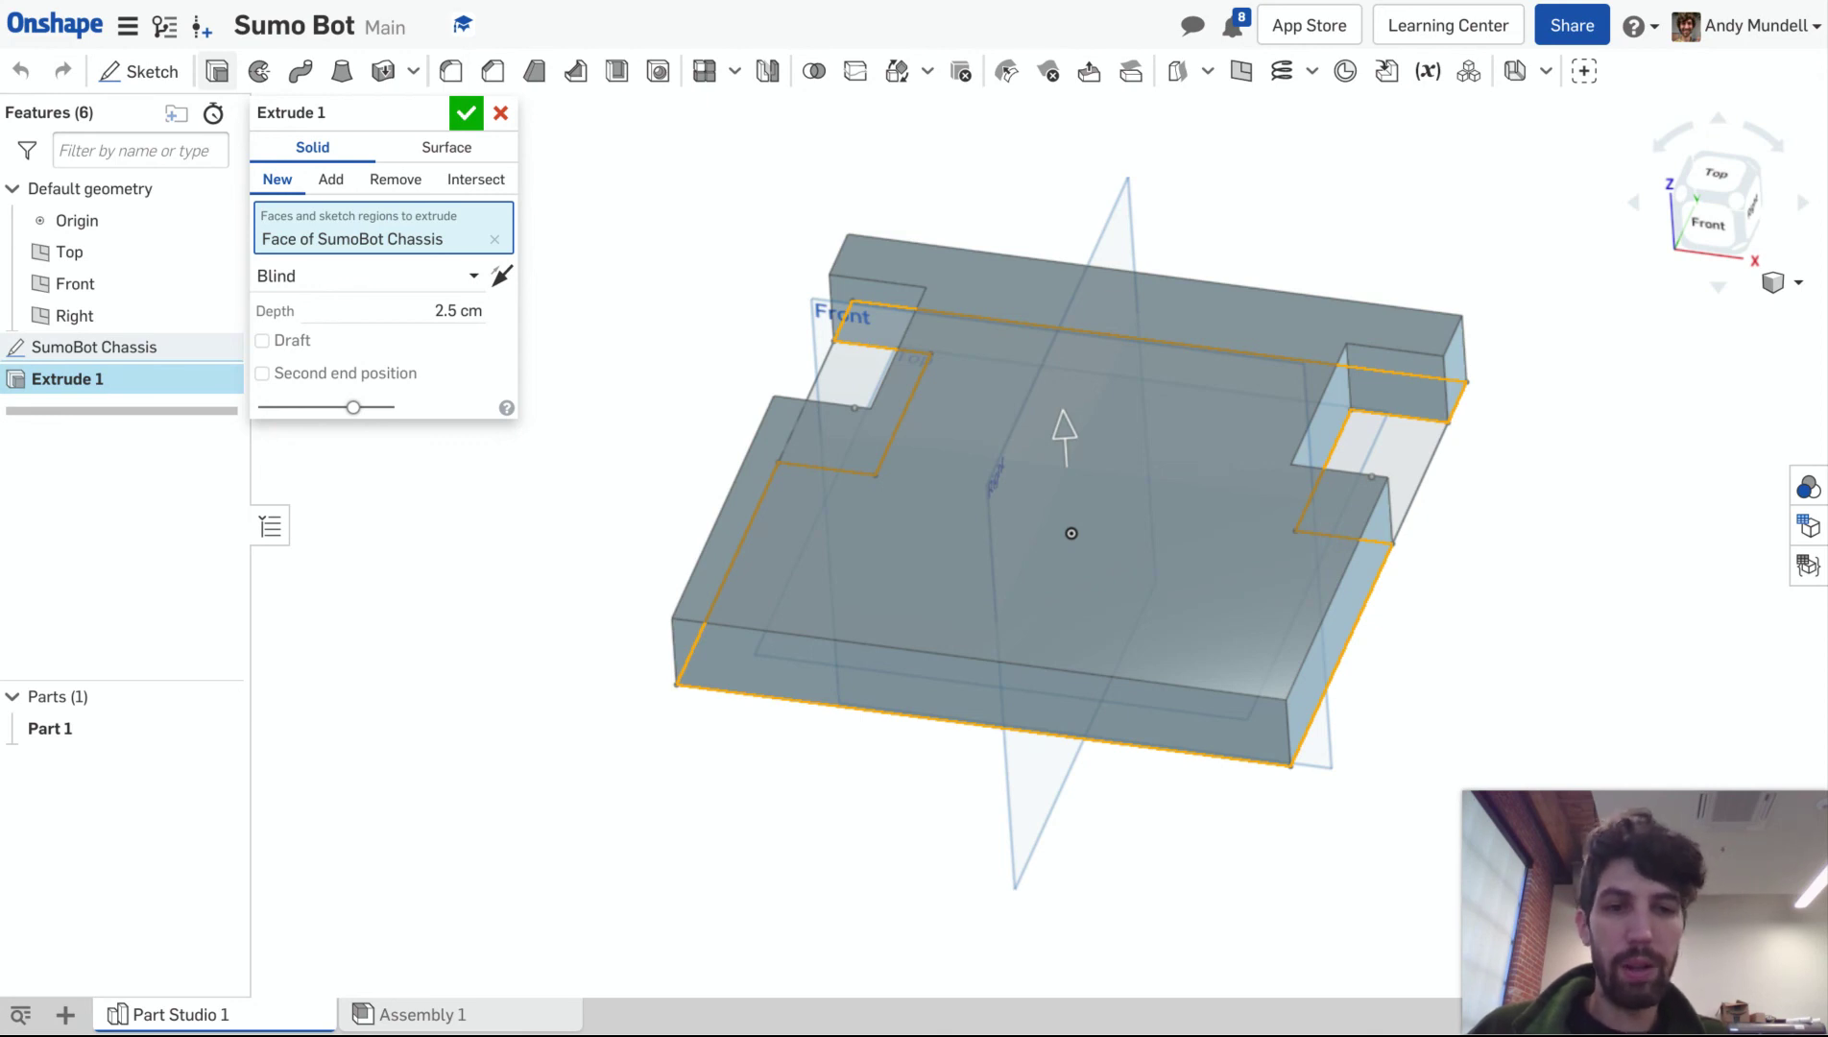
click(447, 311)
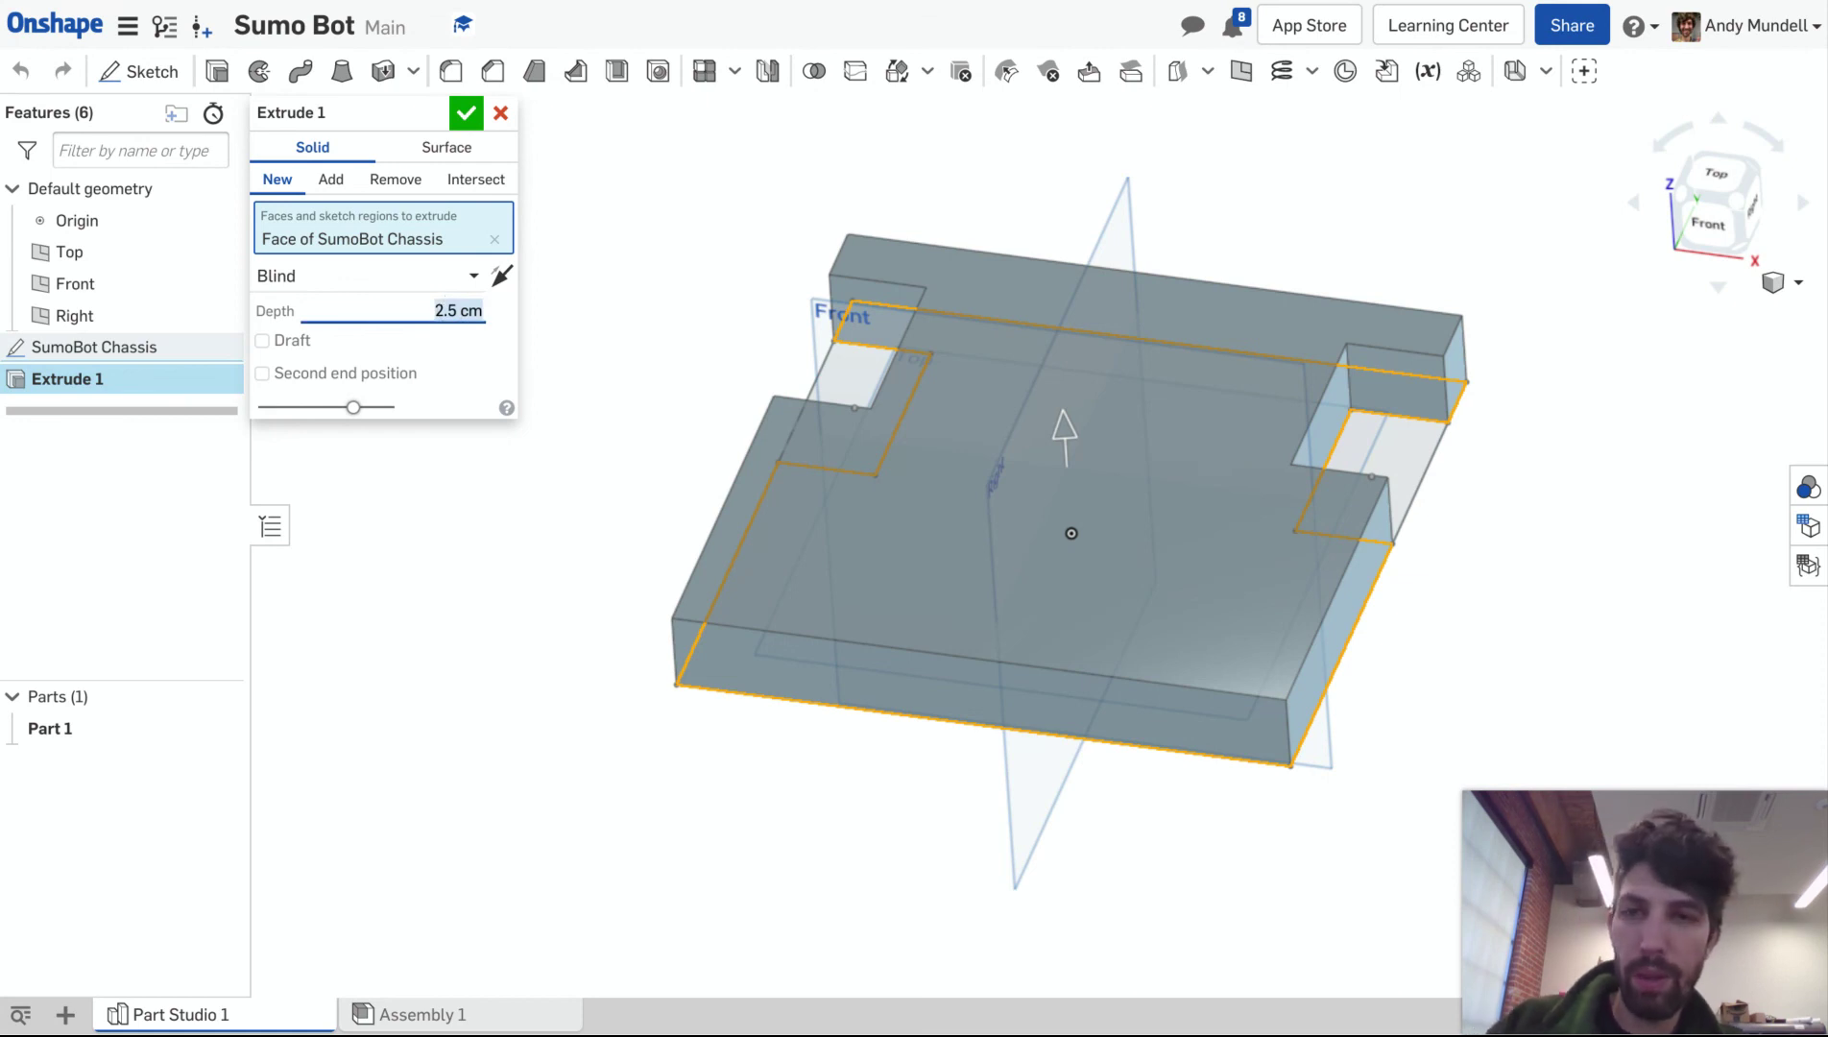
text(3/8)
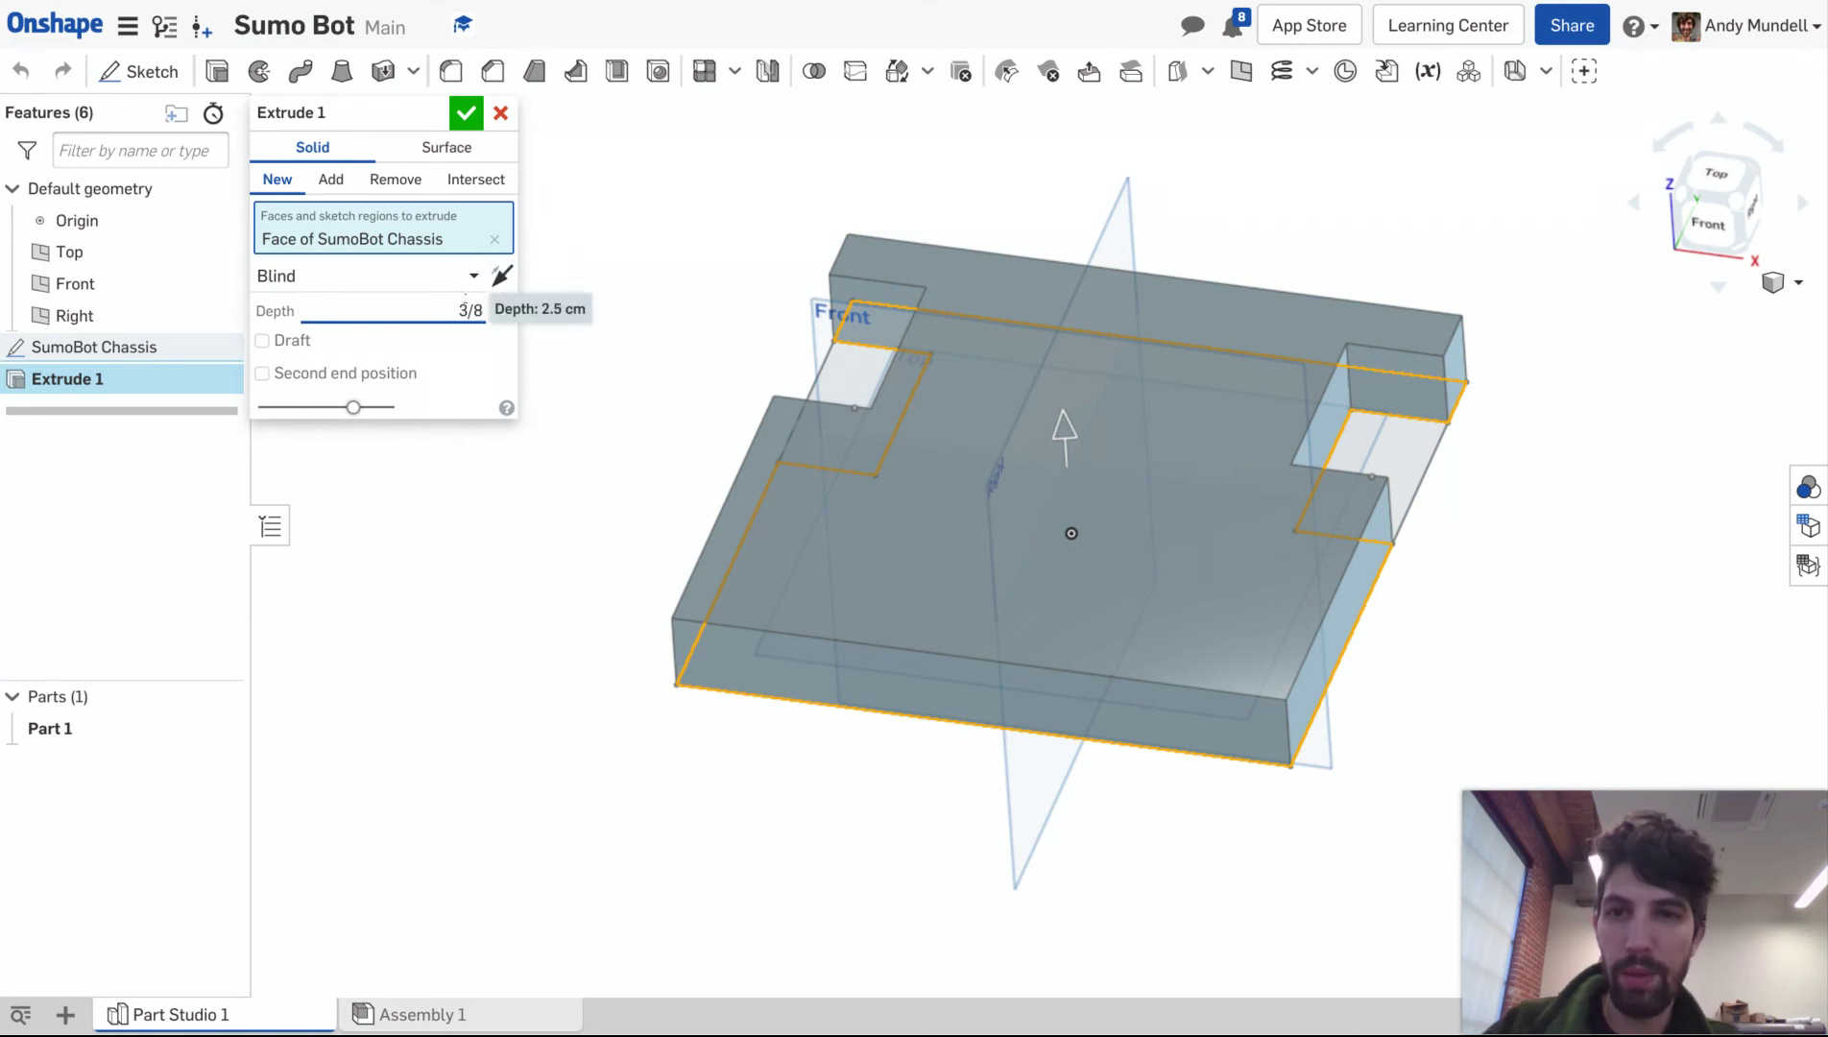
text(in)
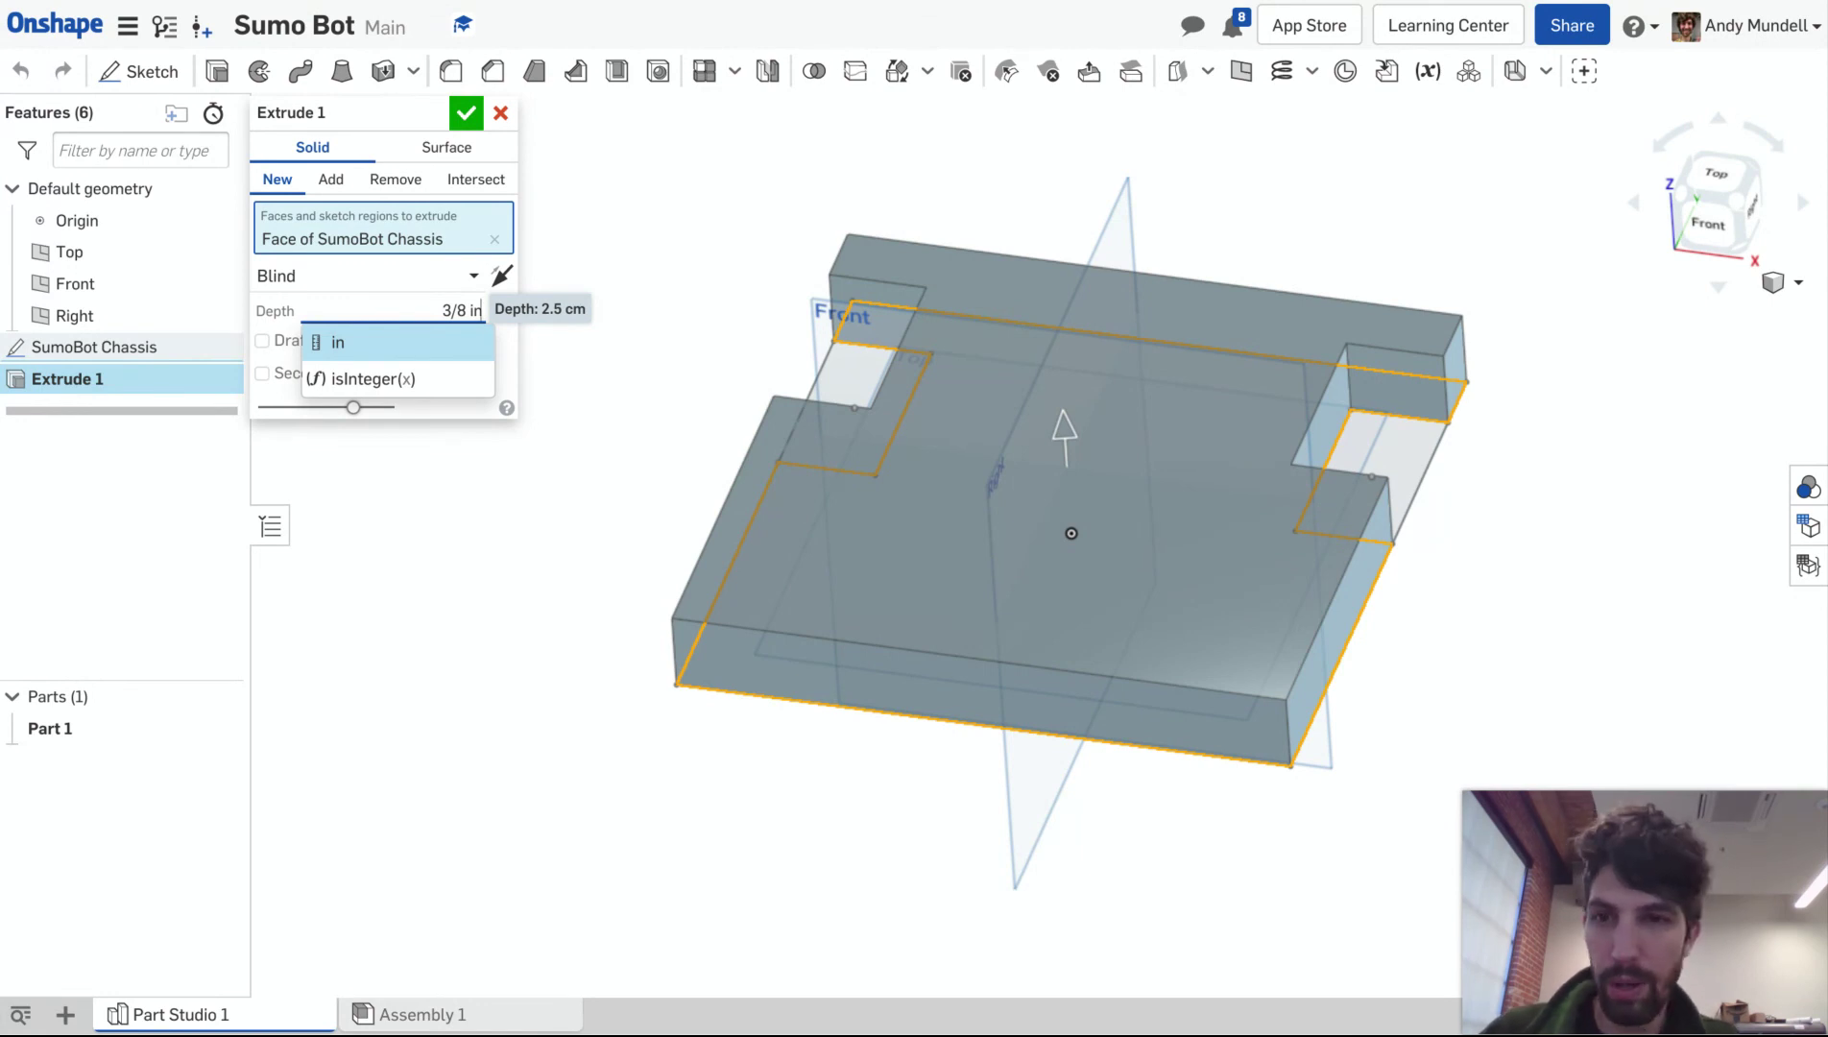
key(Return)
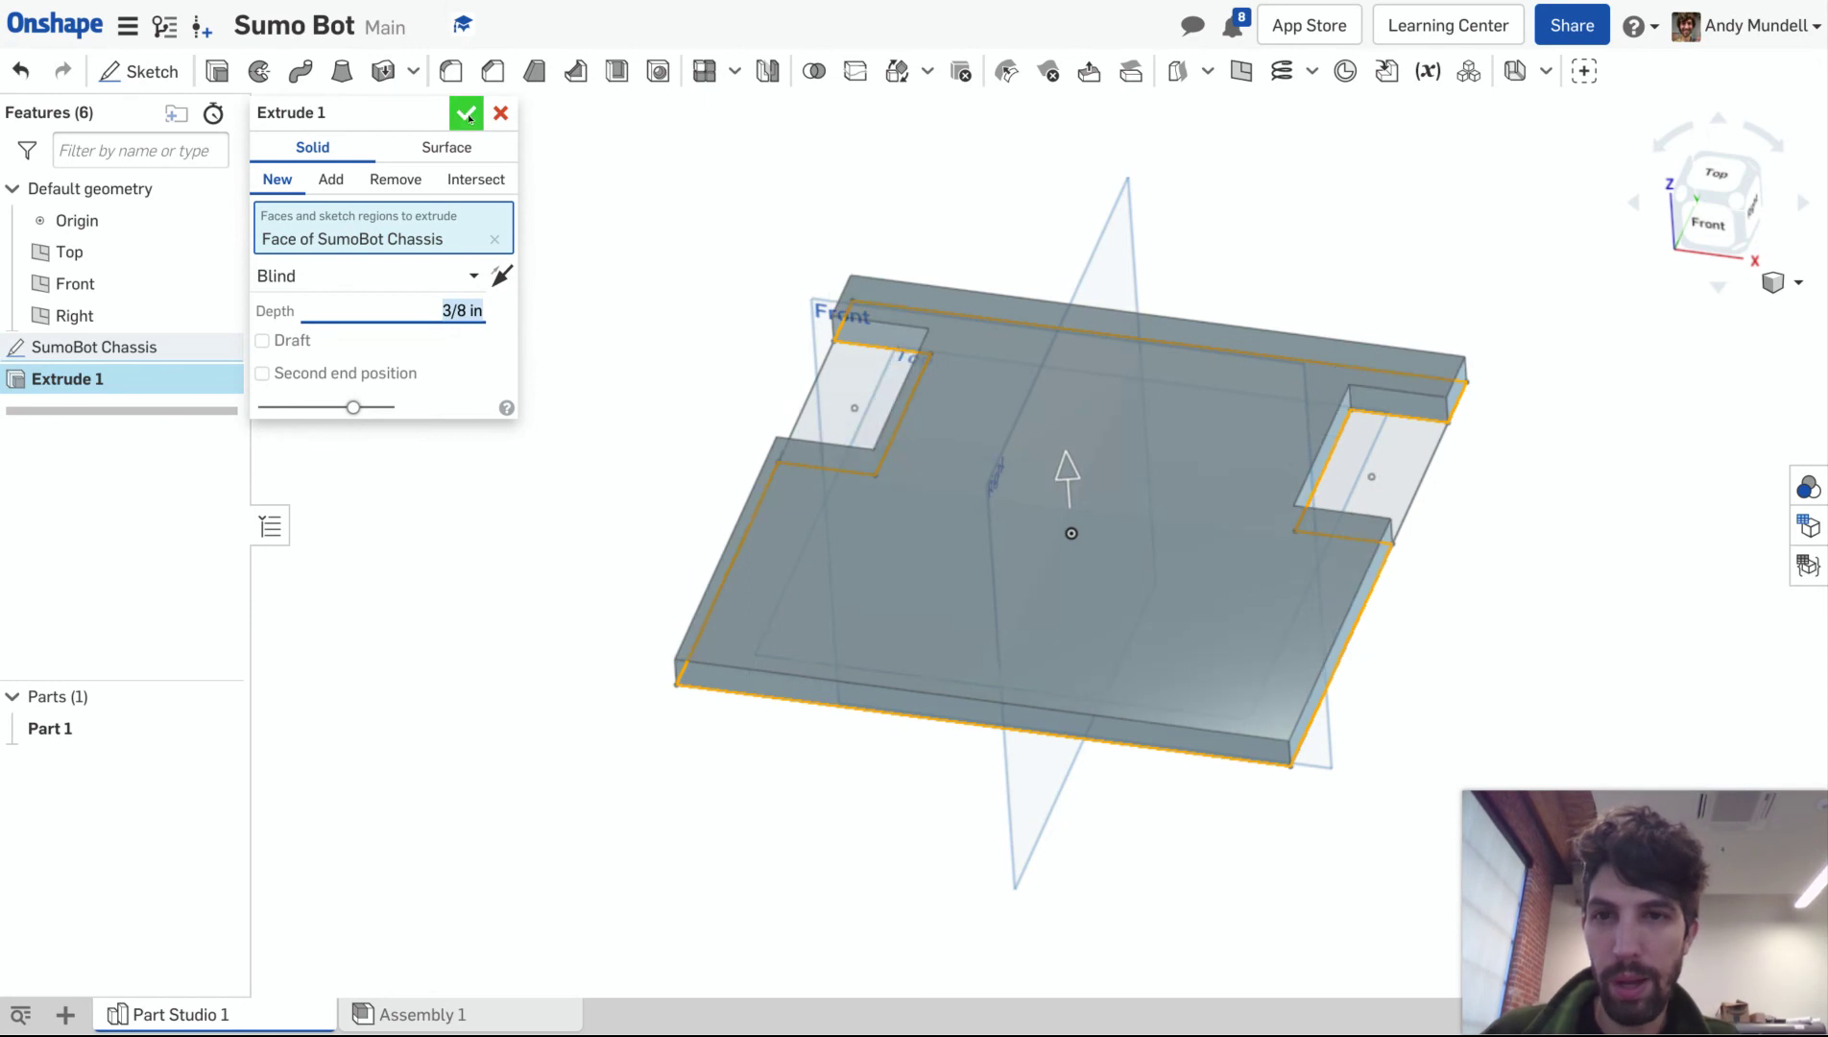
Step: Accept Extrude 1 to create Part 1, then zoom and orbit to inspect it
click(466, 114)
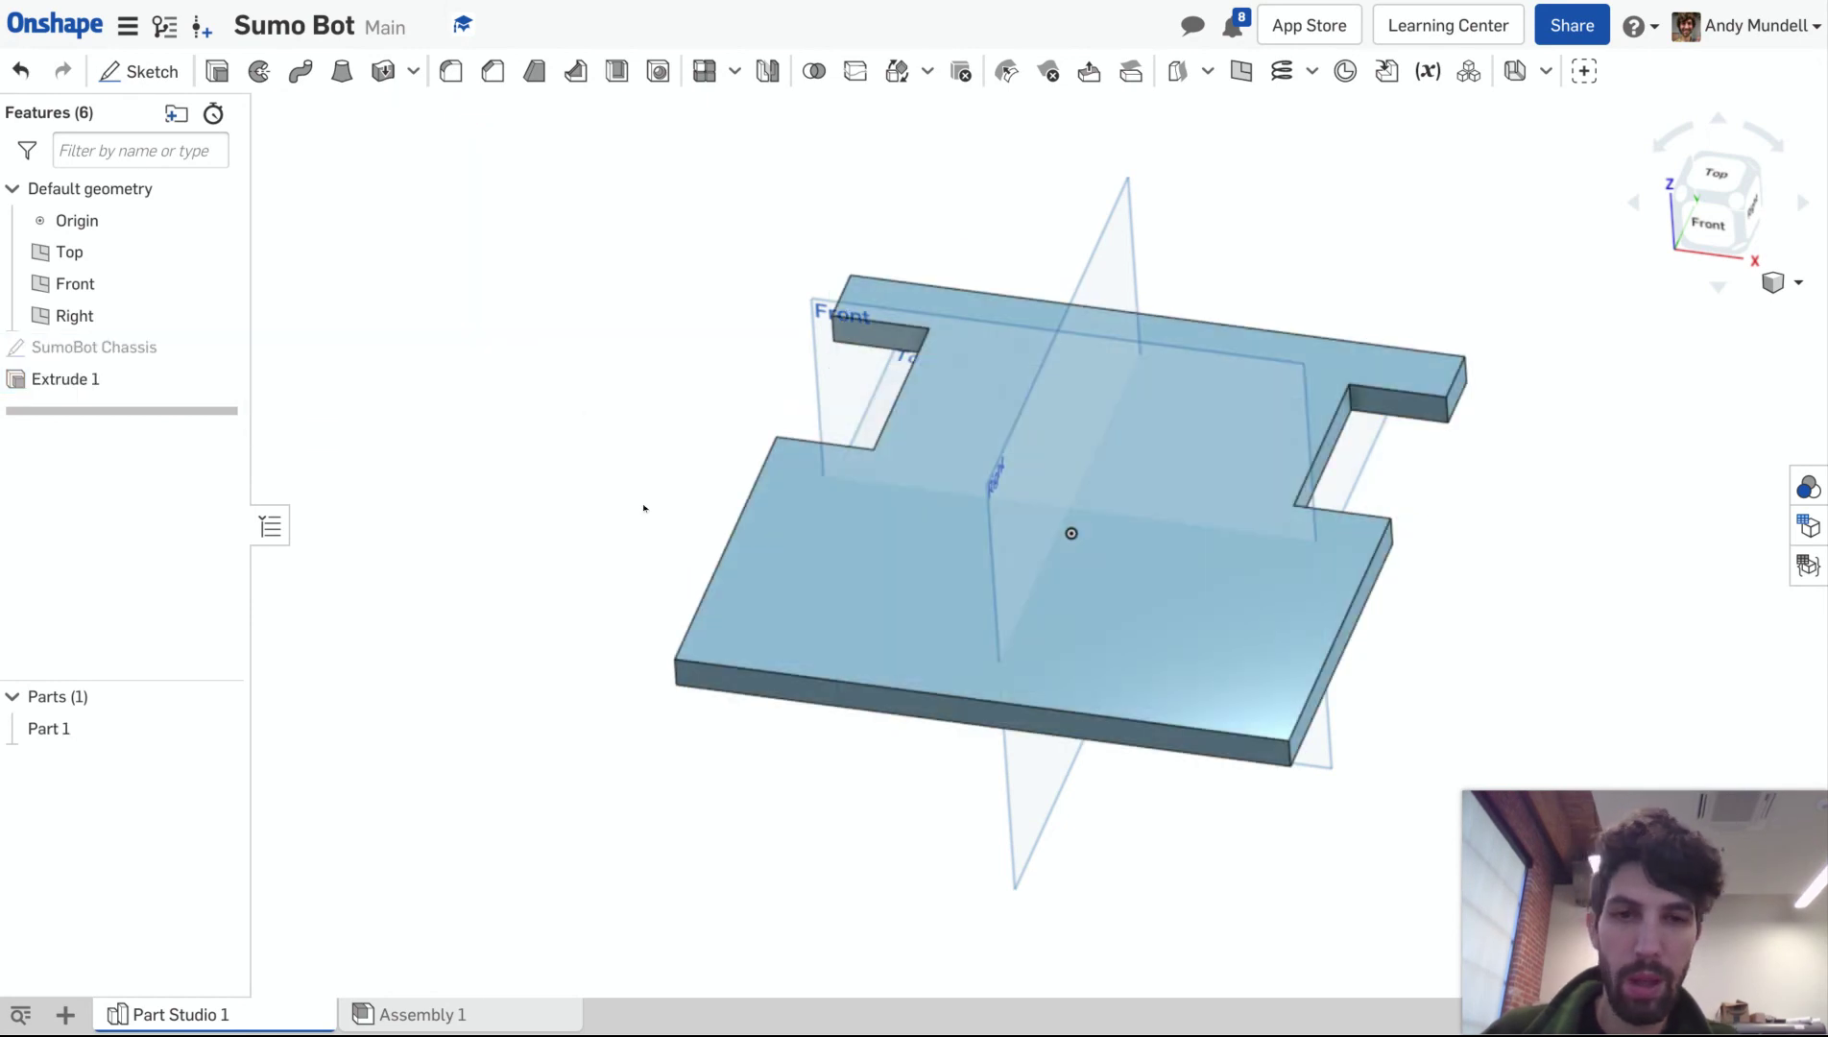
scroll(644, 508, up, 2)
scroll(644, 508, down, 2)
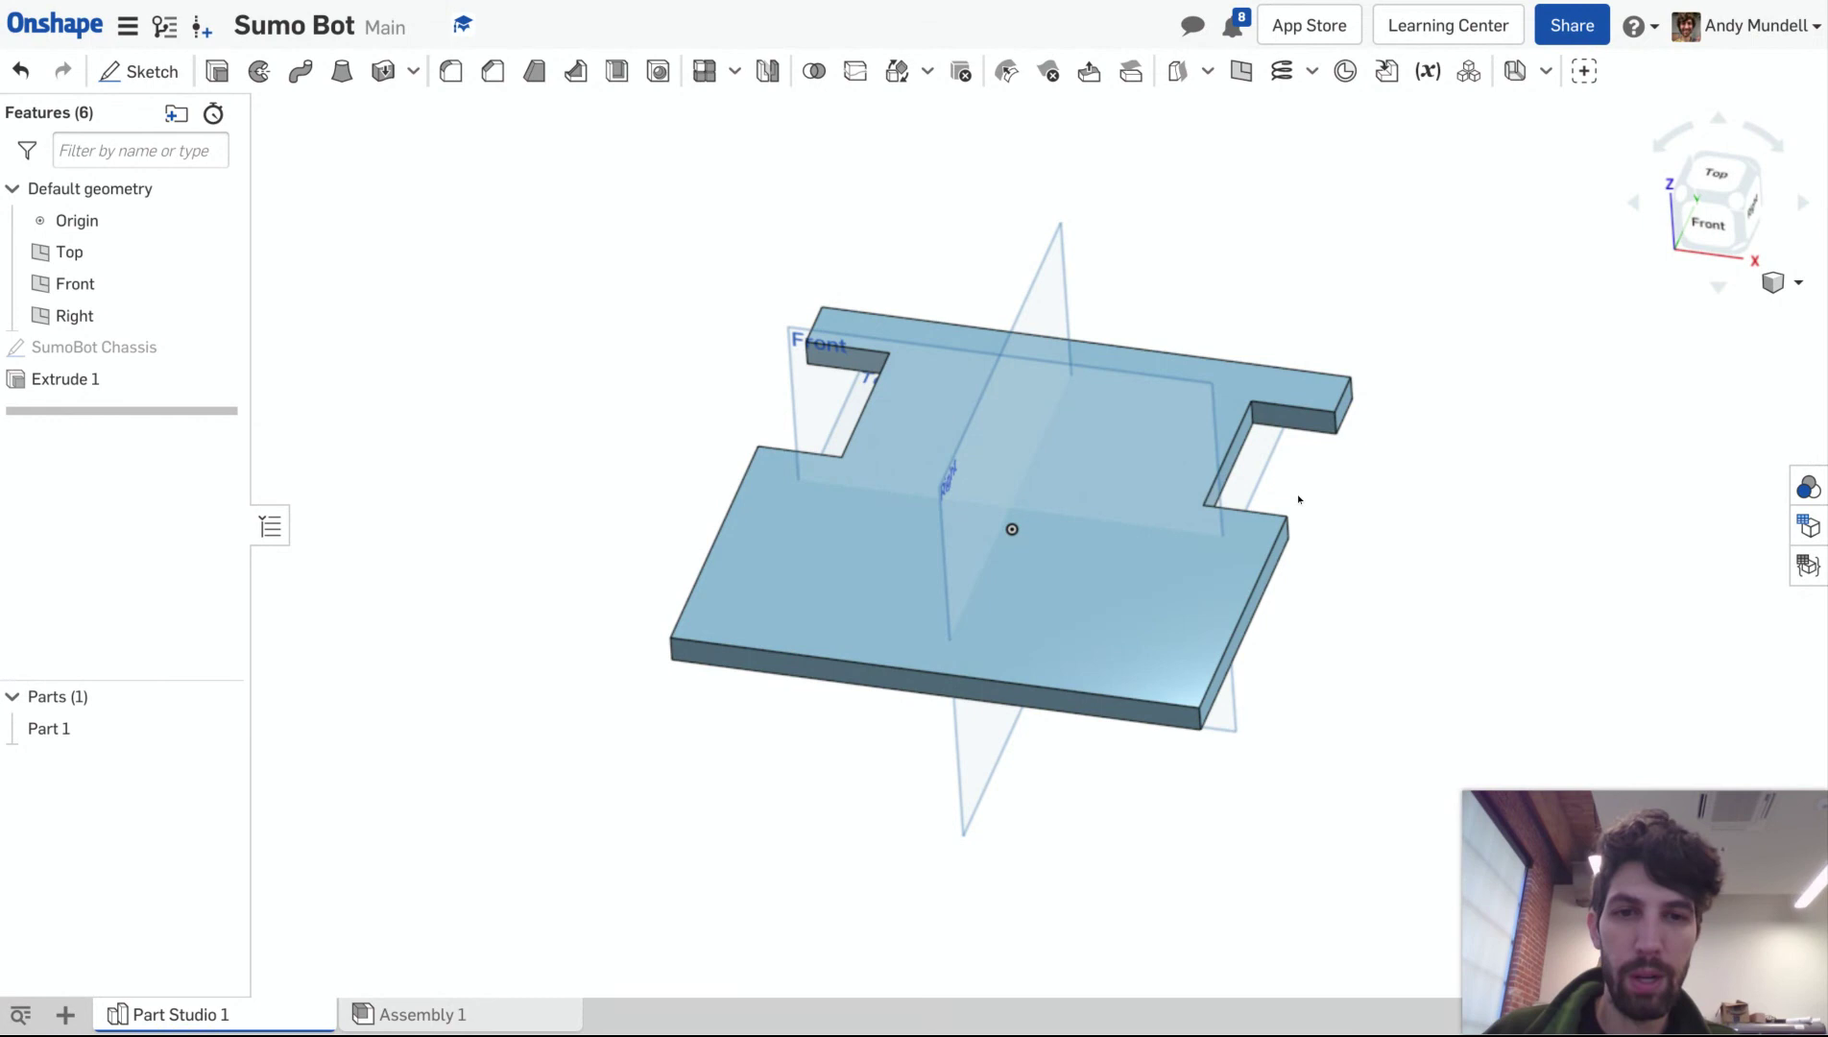
scroll(1297, 494, up, 2)
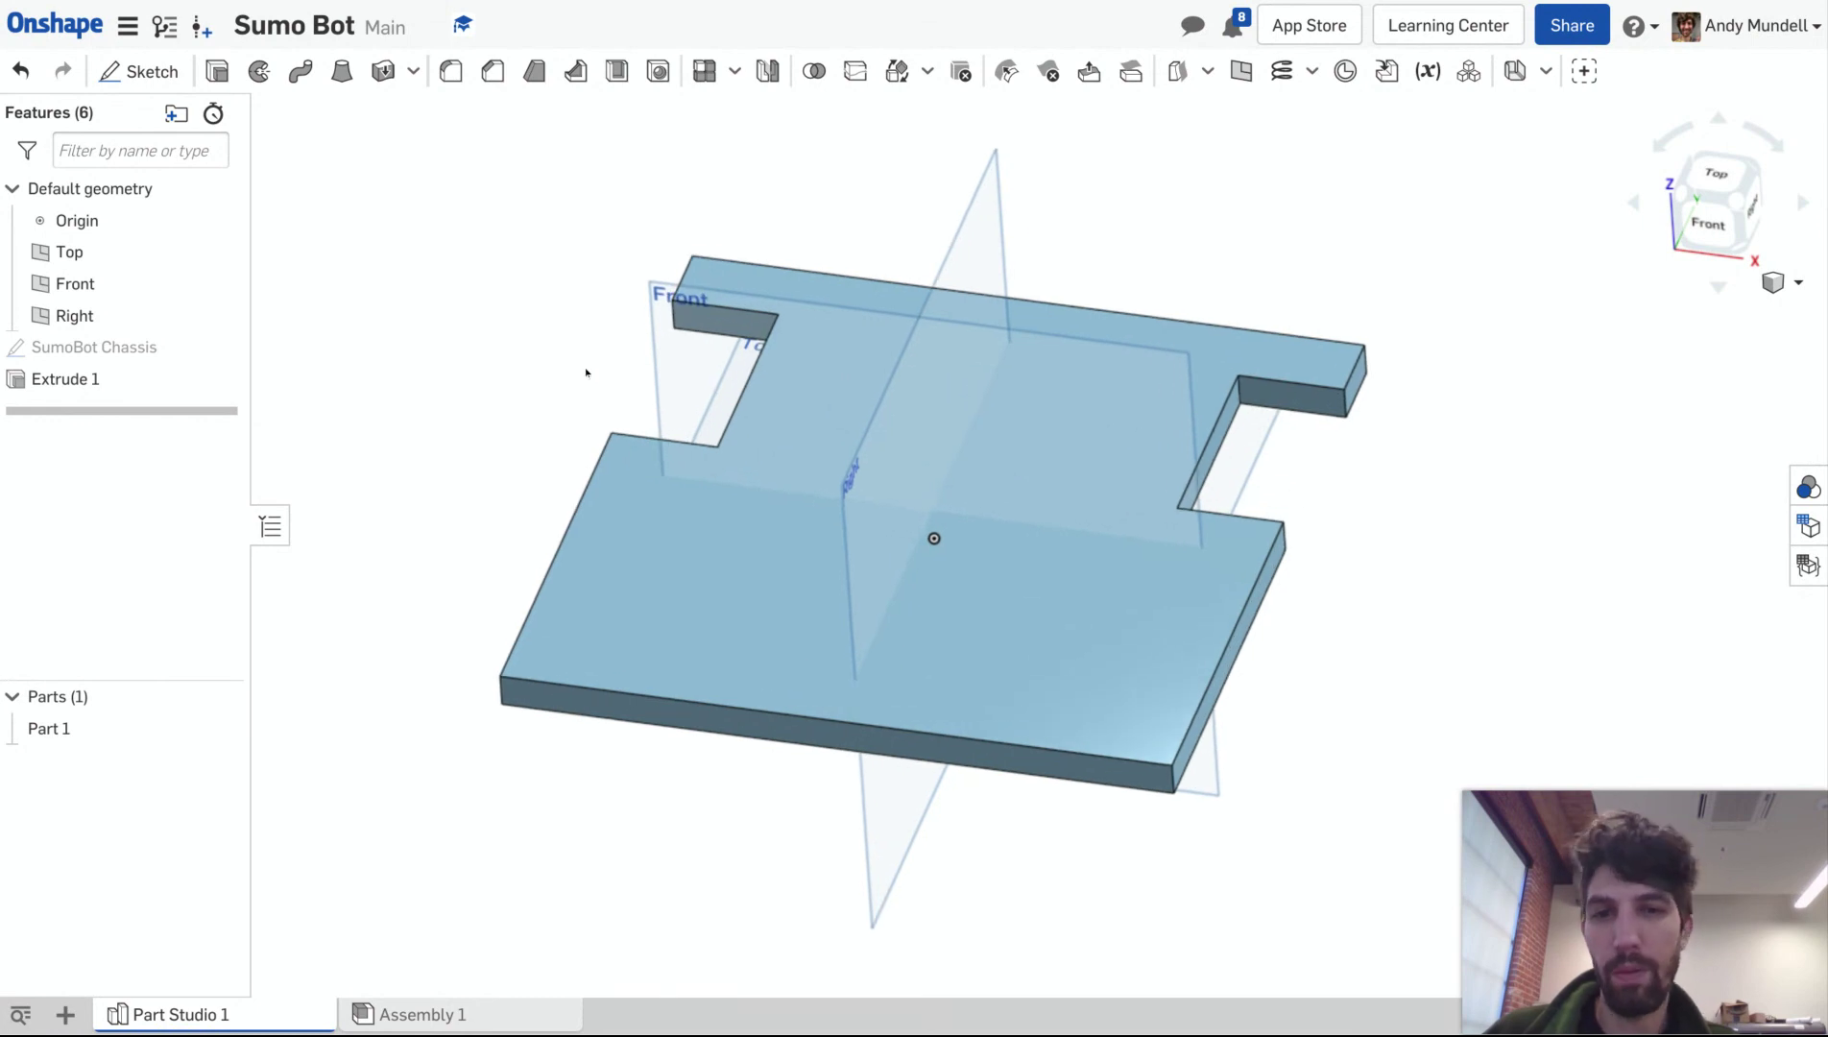
mouse_move(583, 367)
right_down()
mouse_move(587, 331)
mouse_move(543, 339)
mouse_move(572, 356)
right_up()
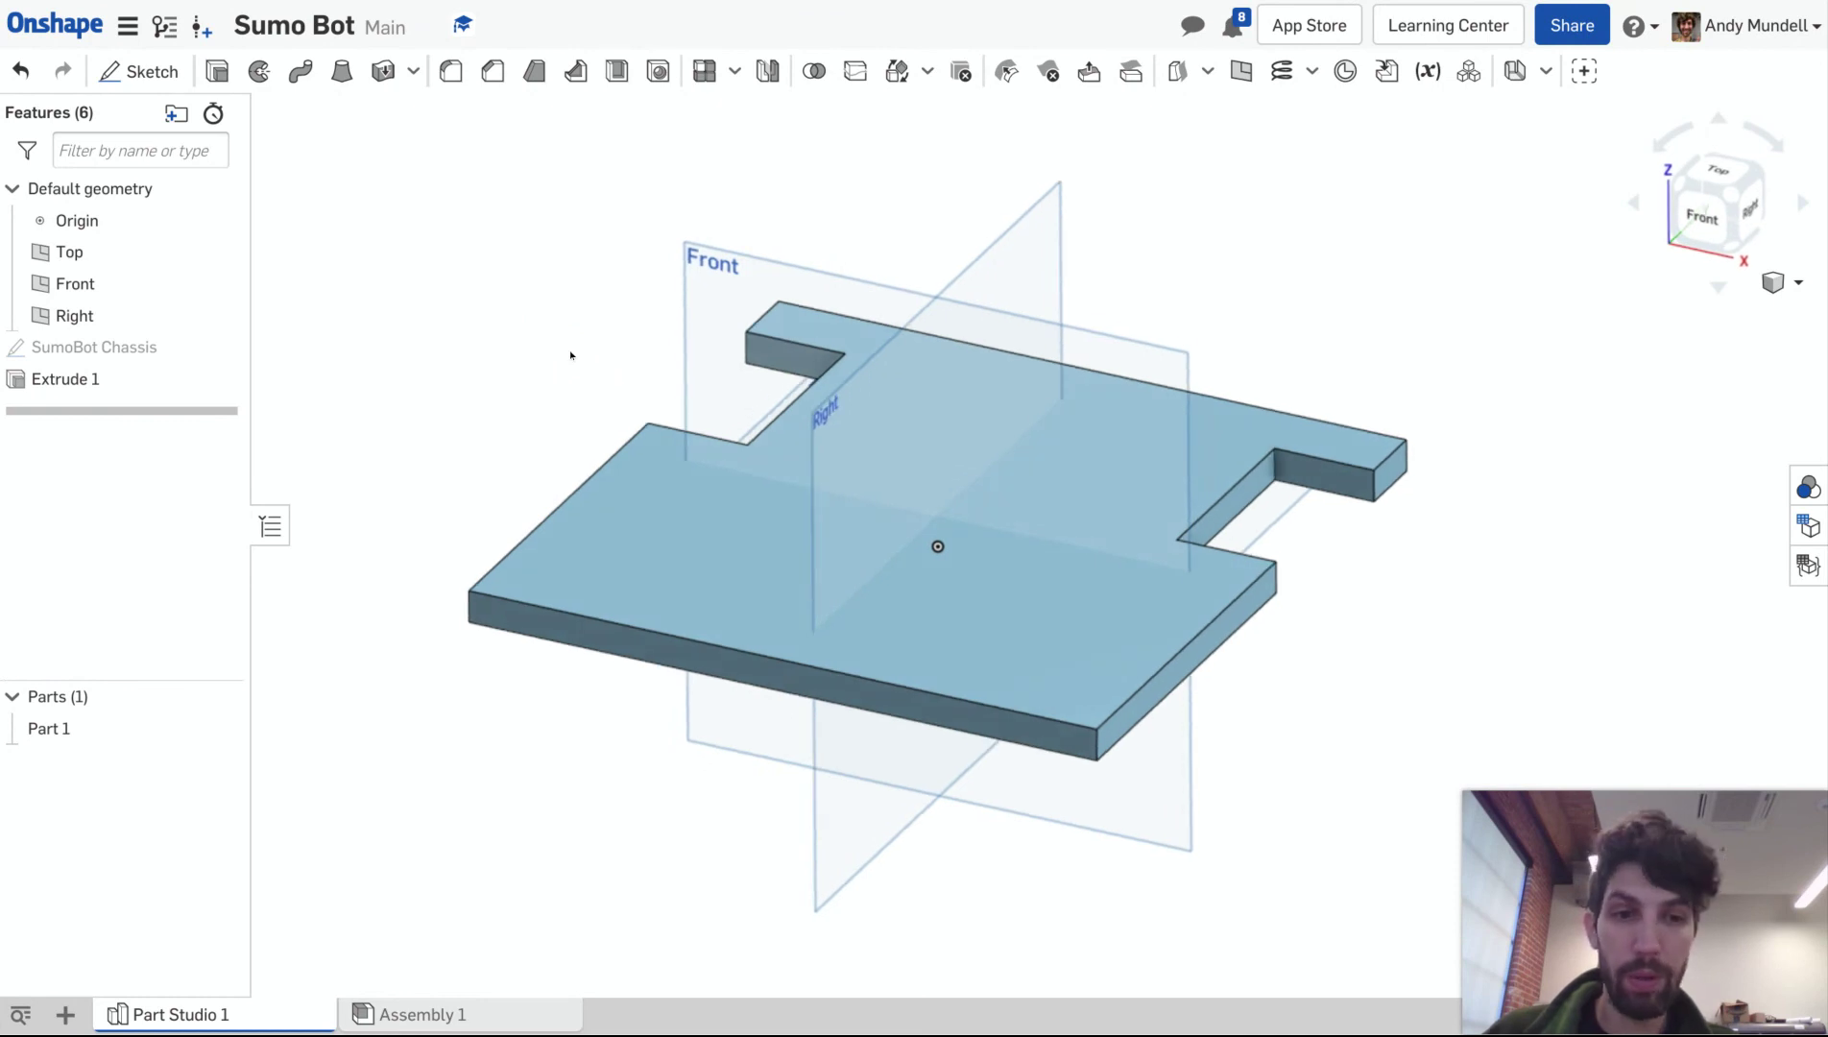